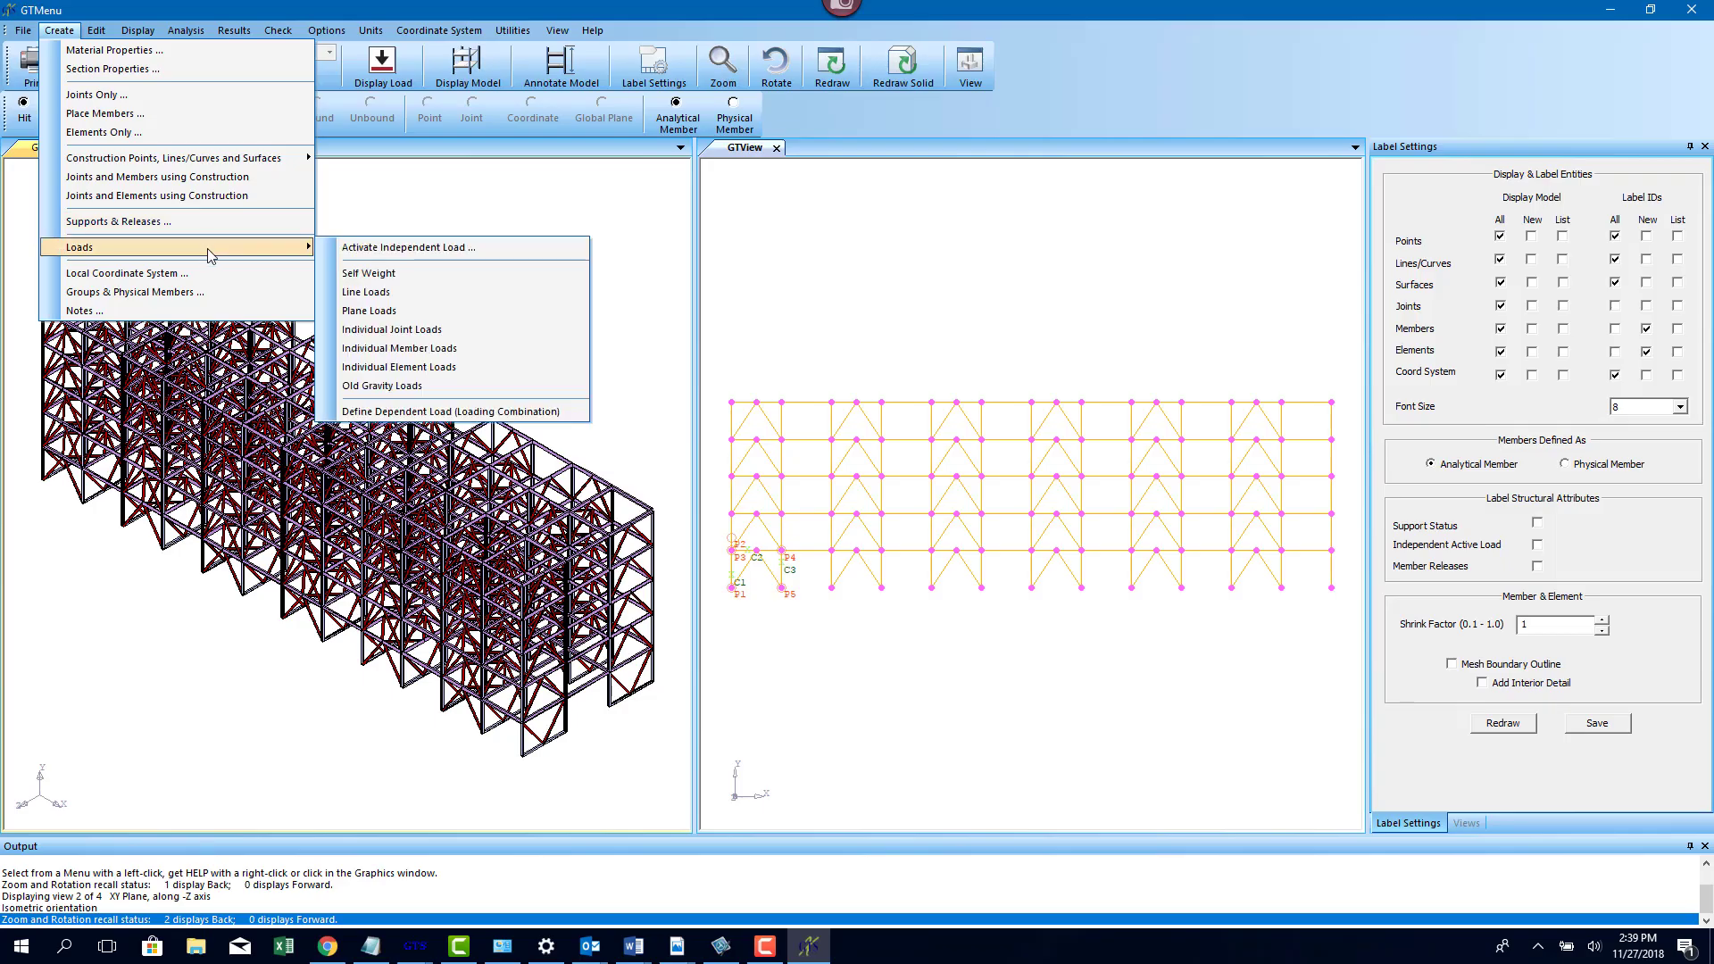
Create independent load 1 described as "Dead Load" and generate self-weight in the negative Y direction with factor 1, including elements
click(410, 273)
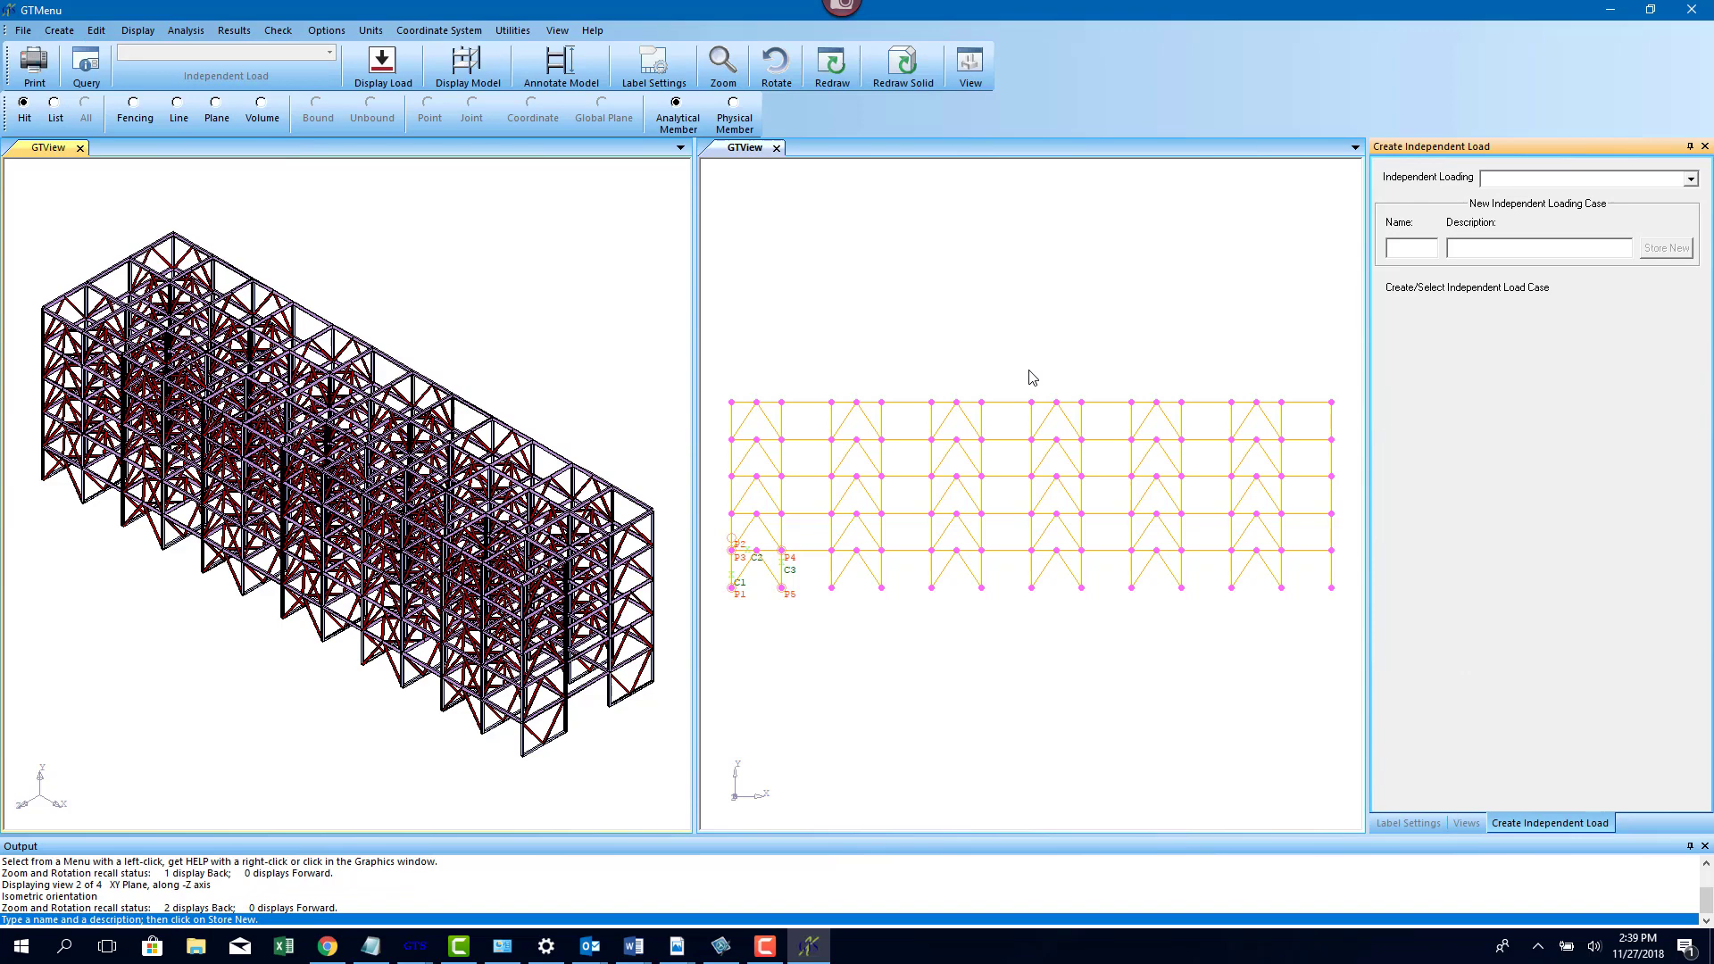
text(1)
click(1521, 248)
text(Dead Load)
click(1653, 250)
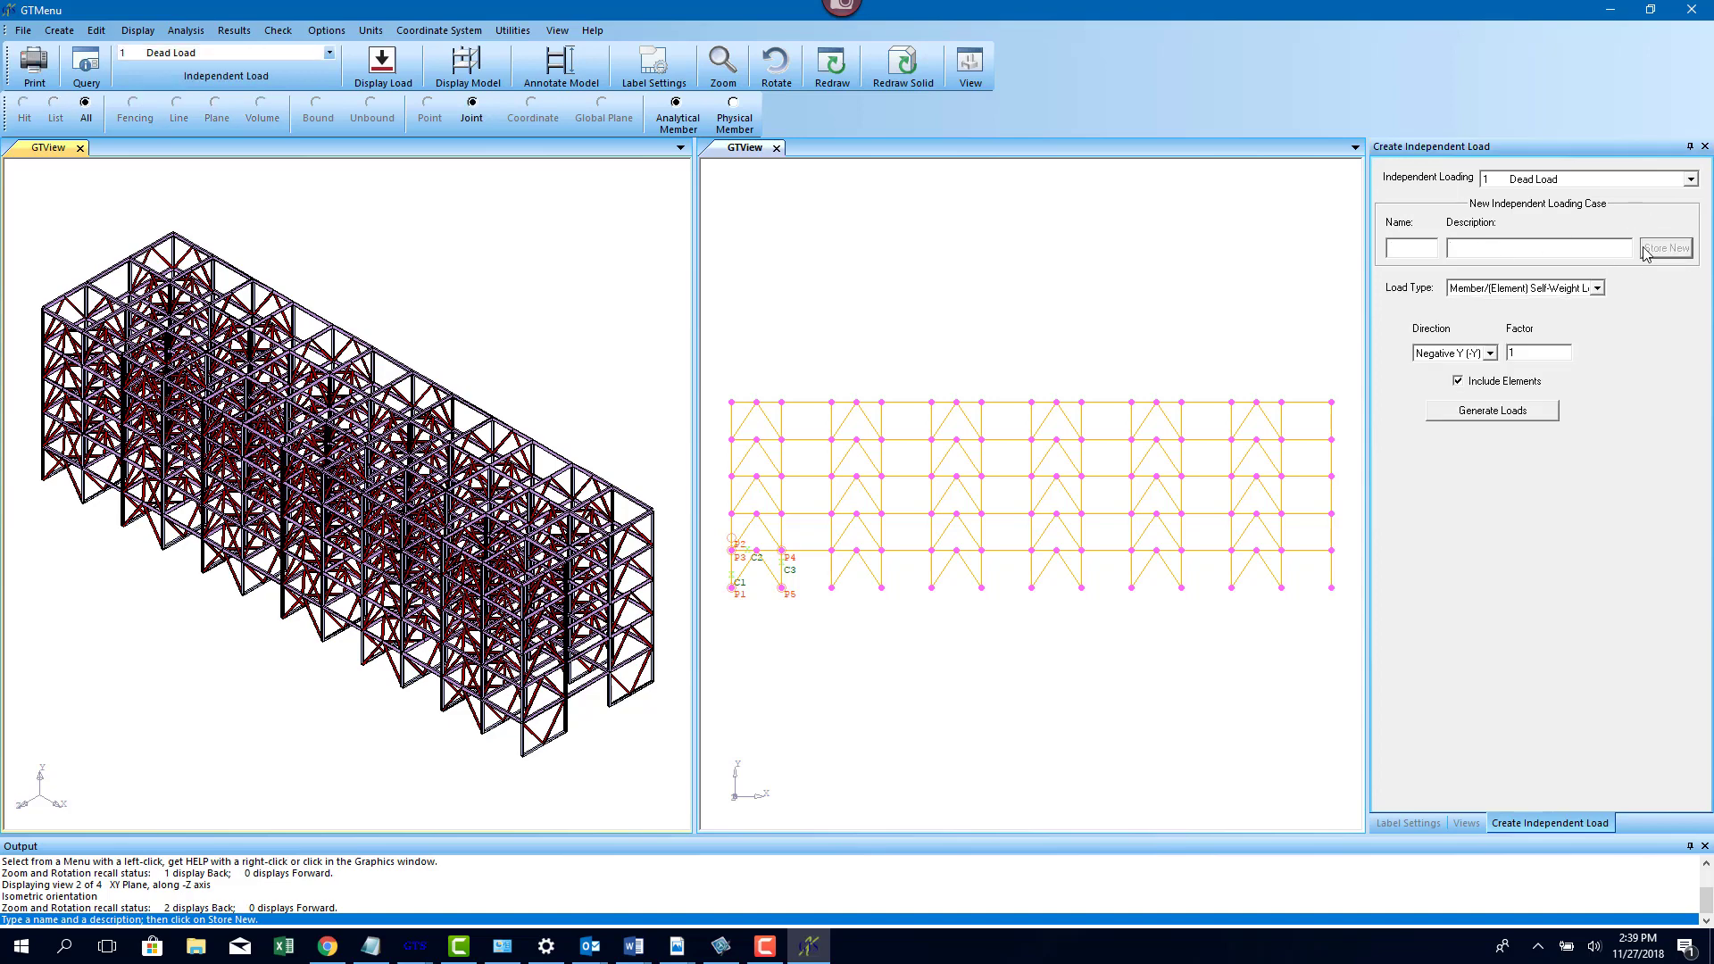
click(1477, 408)
Commit the model changes and run the stiffness analysis for the self-weight load
click(186, 31)
mouse_move(250, 50)
click(393, 69)
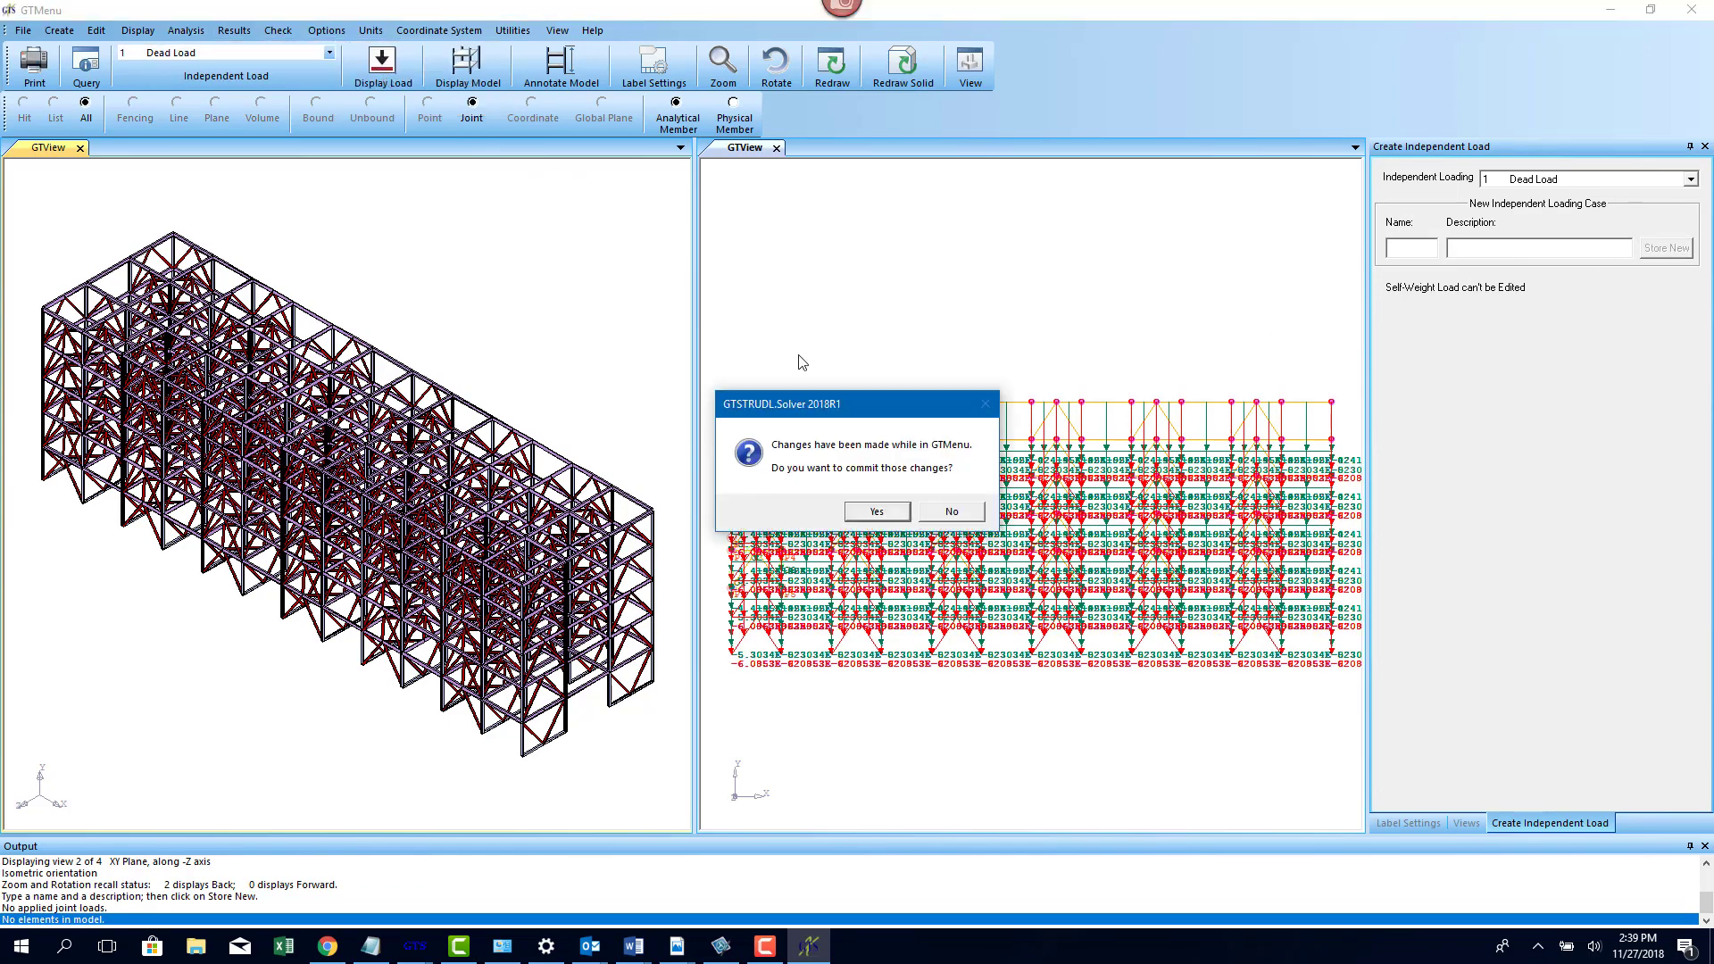
click(882, 510)
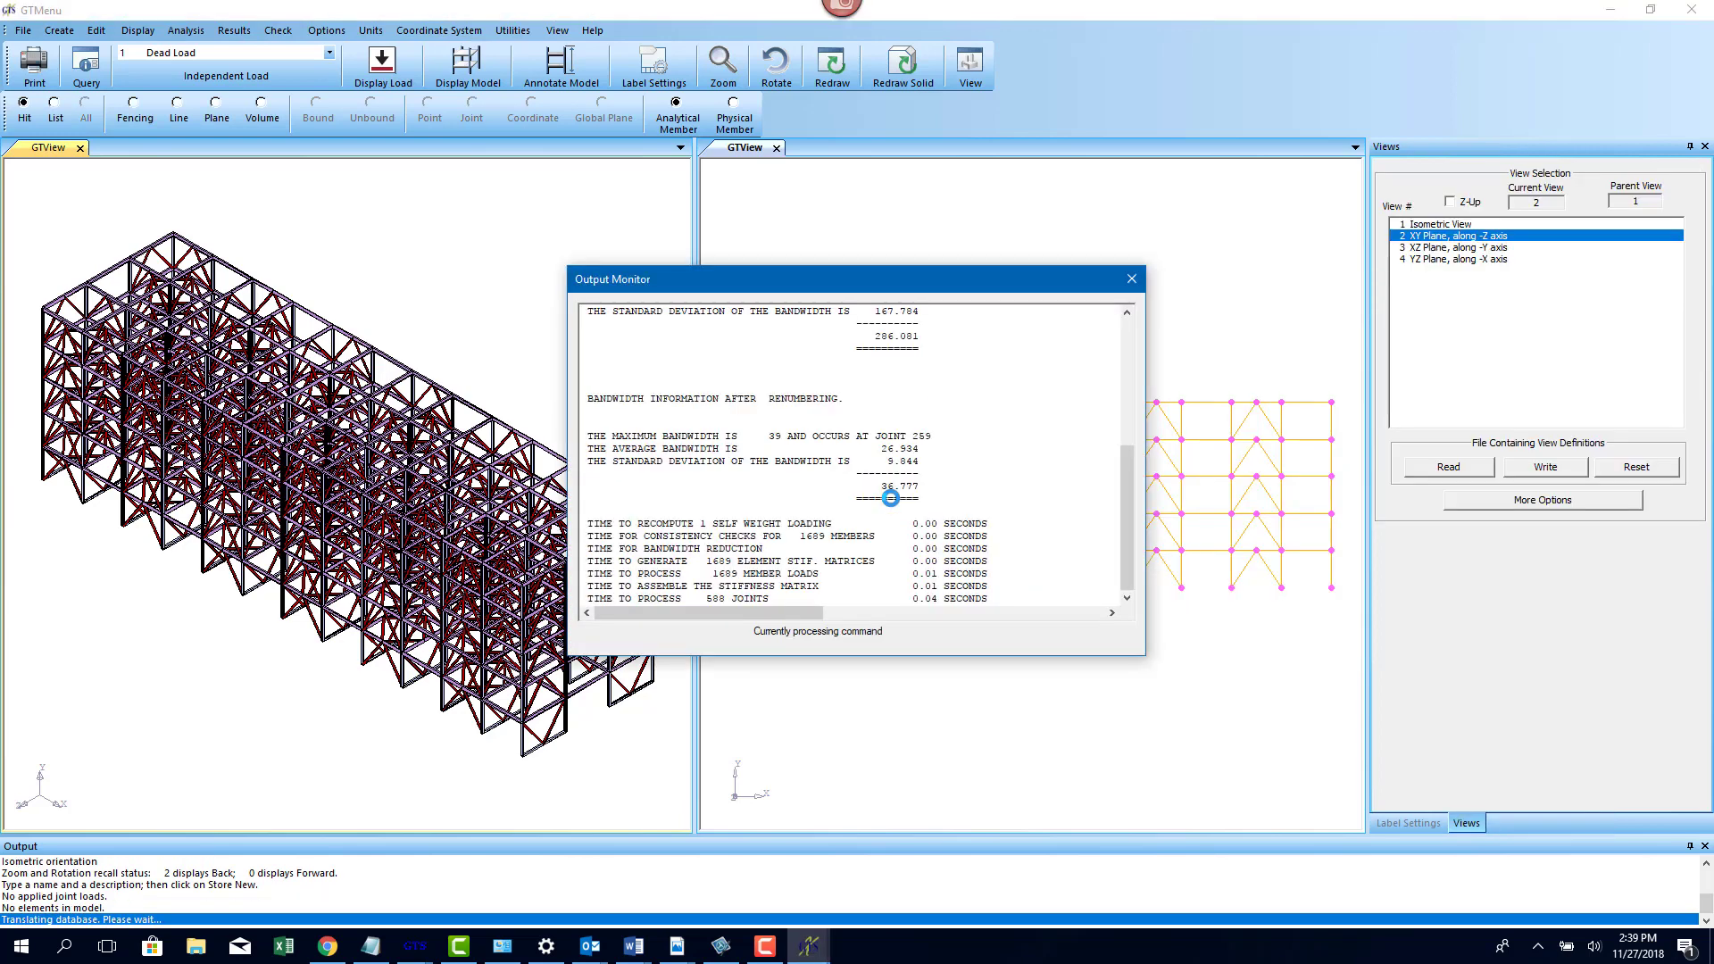
click(1100, 636)
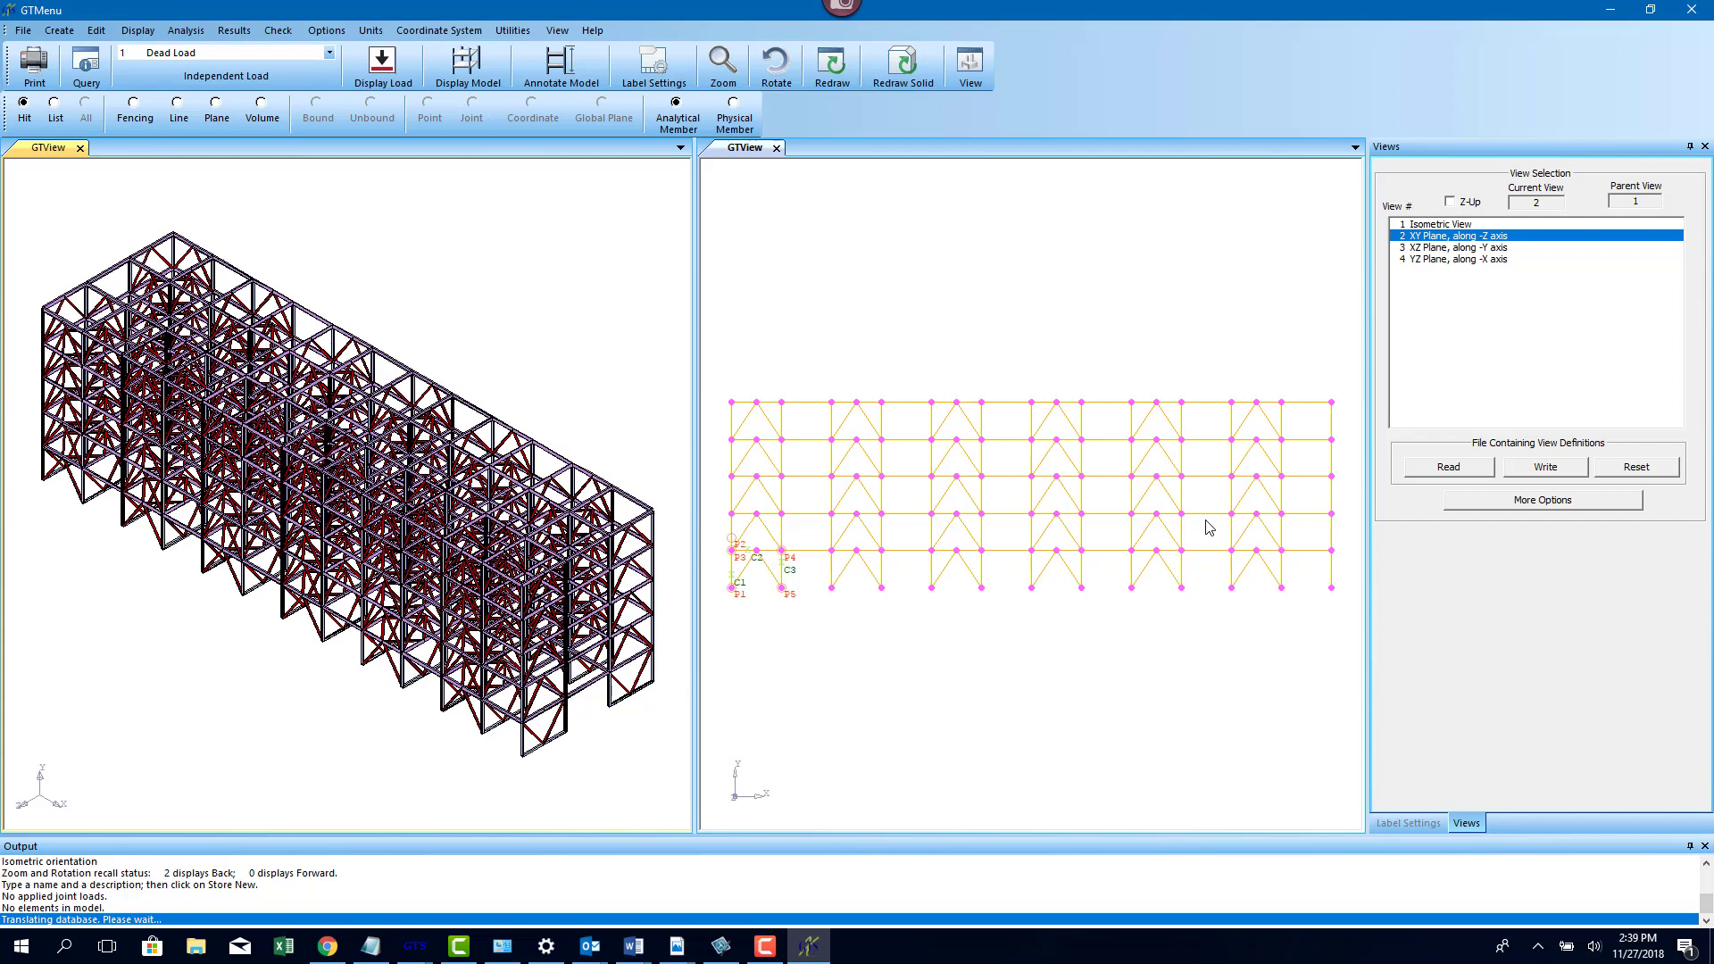
Generate automatic isometric planar views with at least 2 joints and 1 member per plane, and accept them
click(1426, 819)
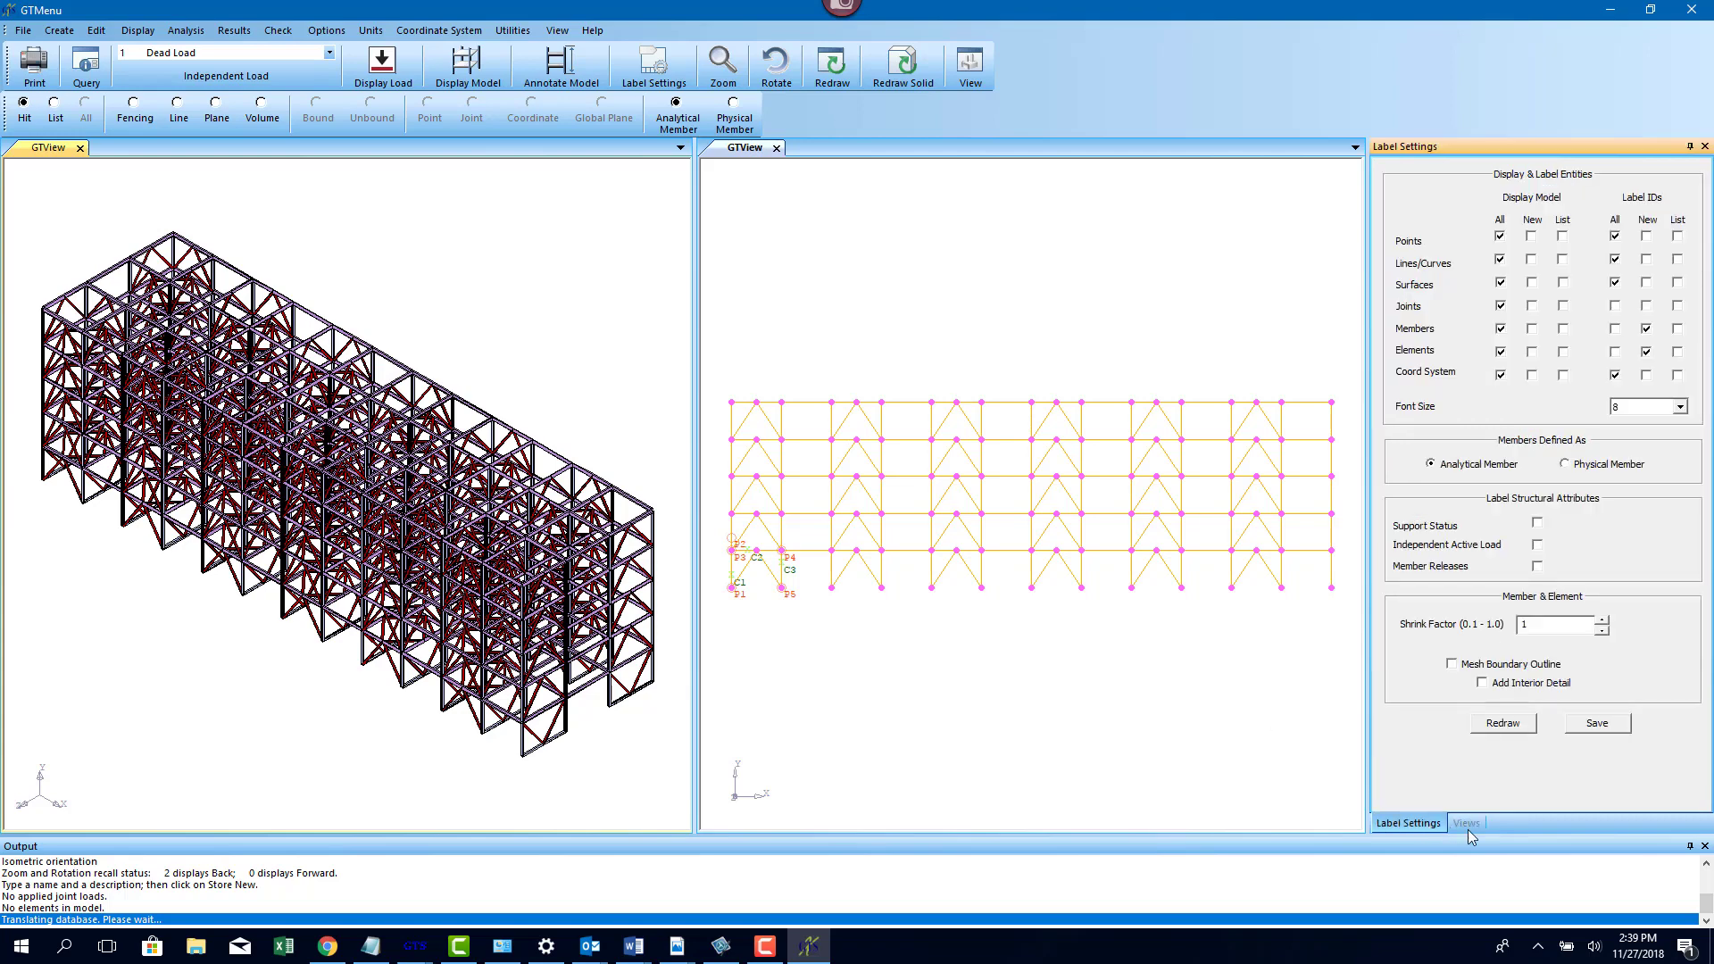
click(1467, 823)
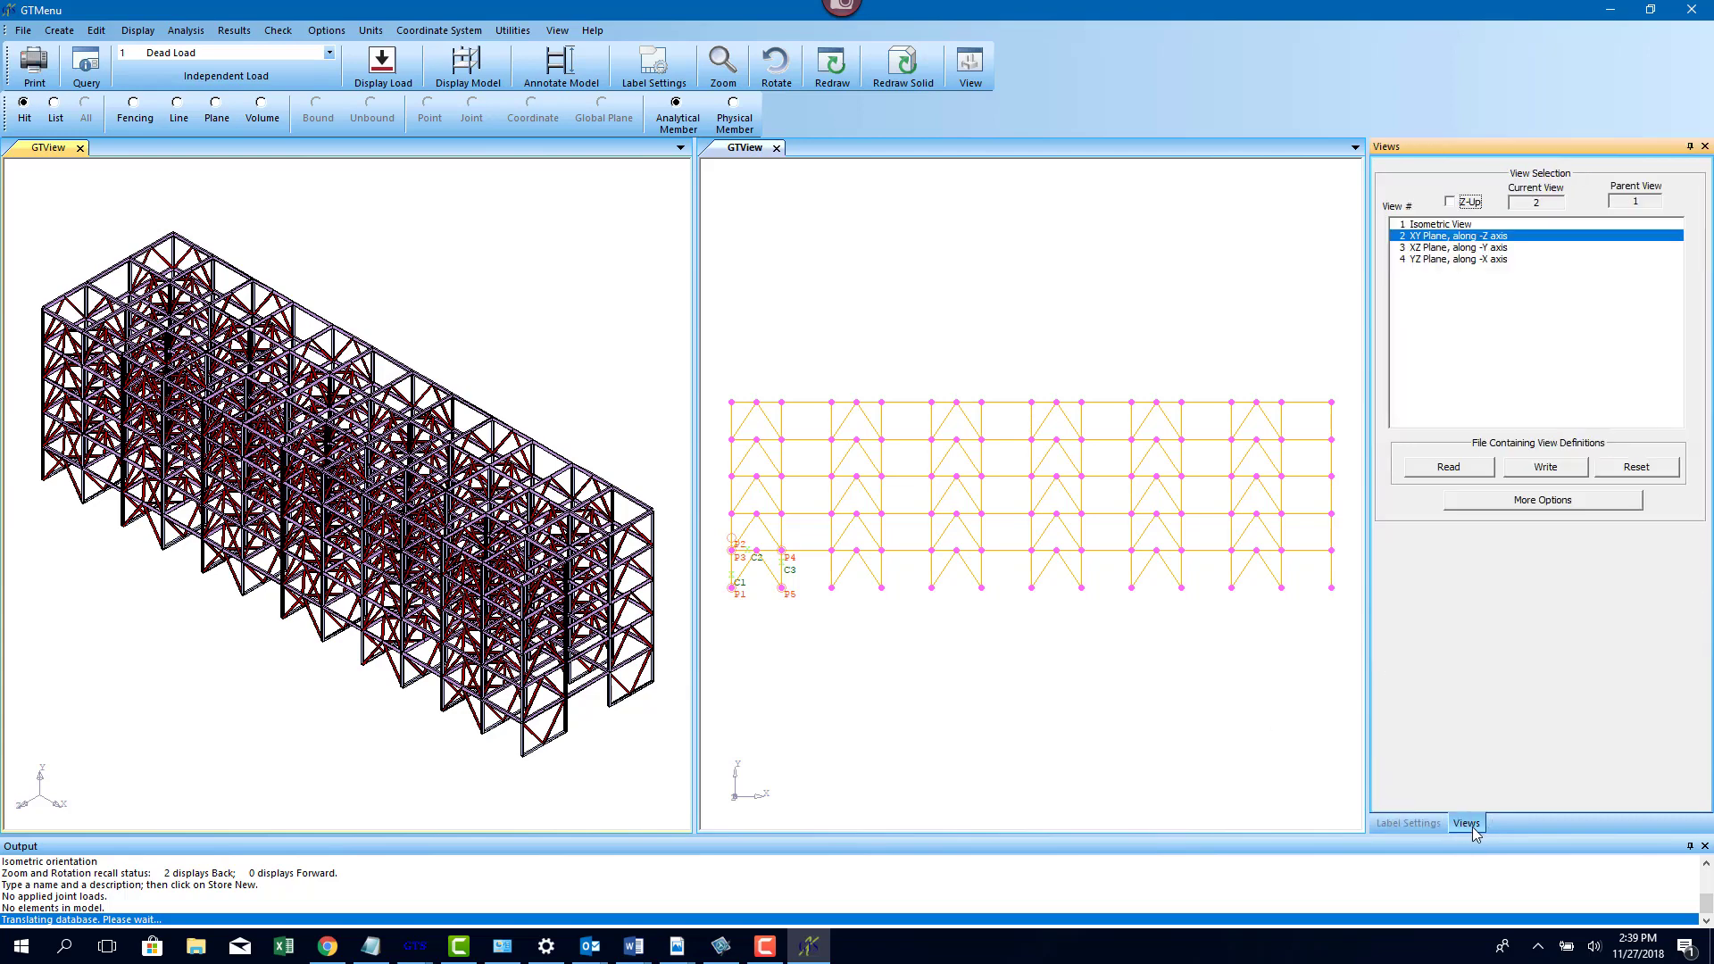
click(1537, 503)
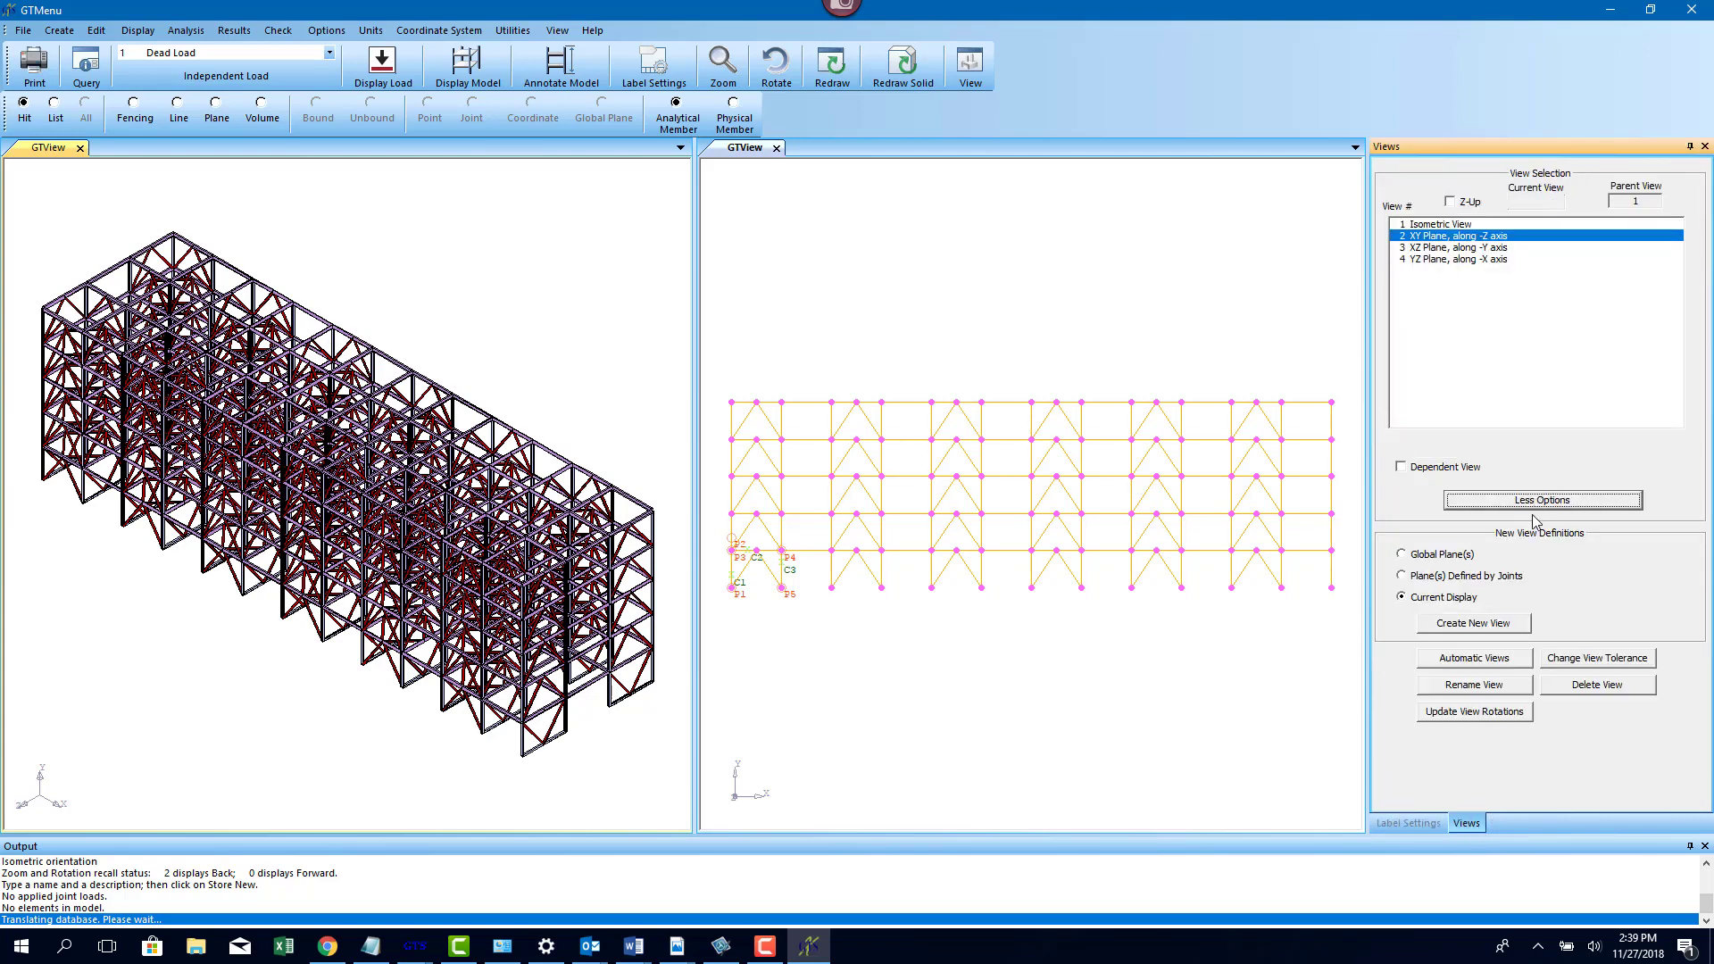
click(1499, 661)
click(829, 292)
click(997, 405)
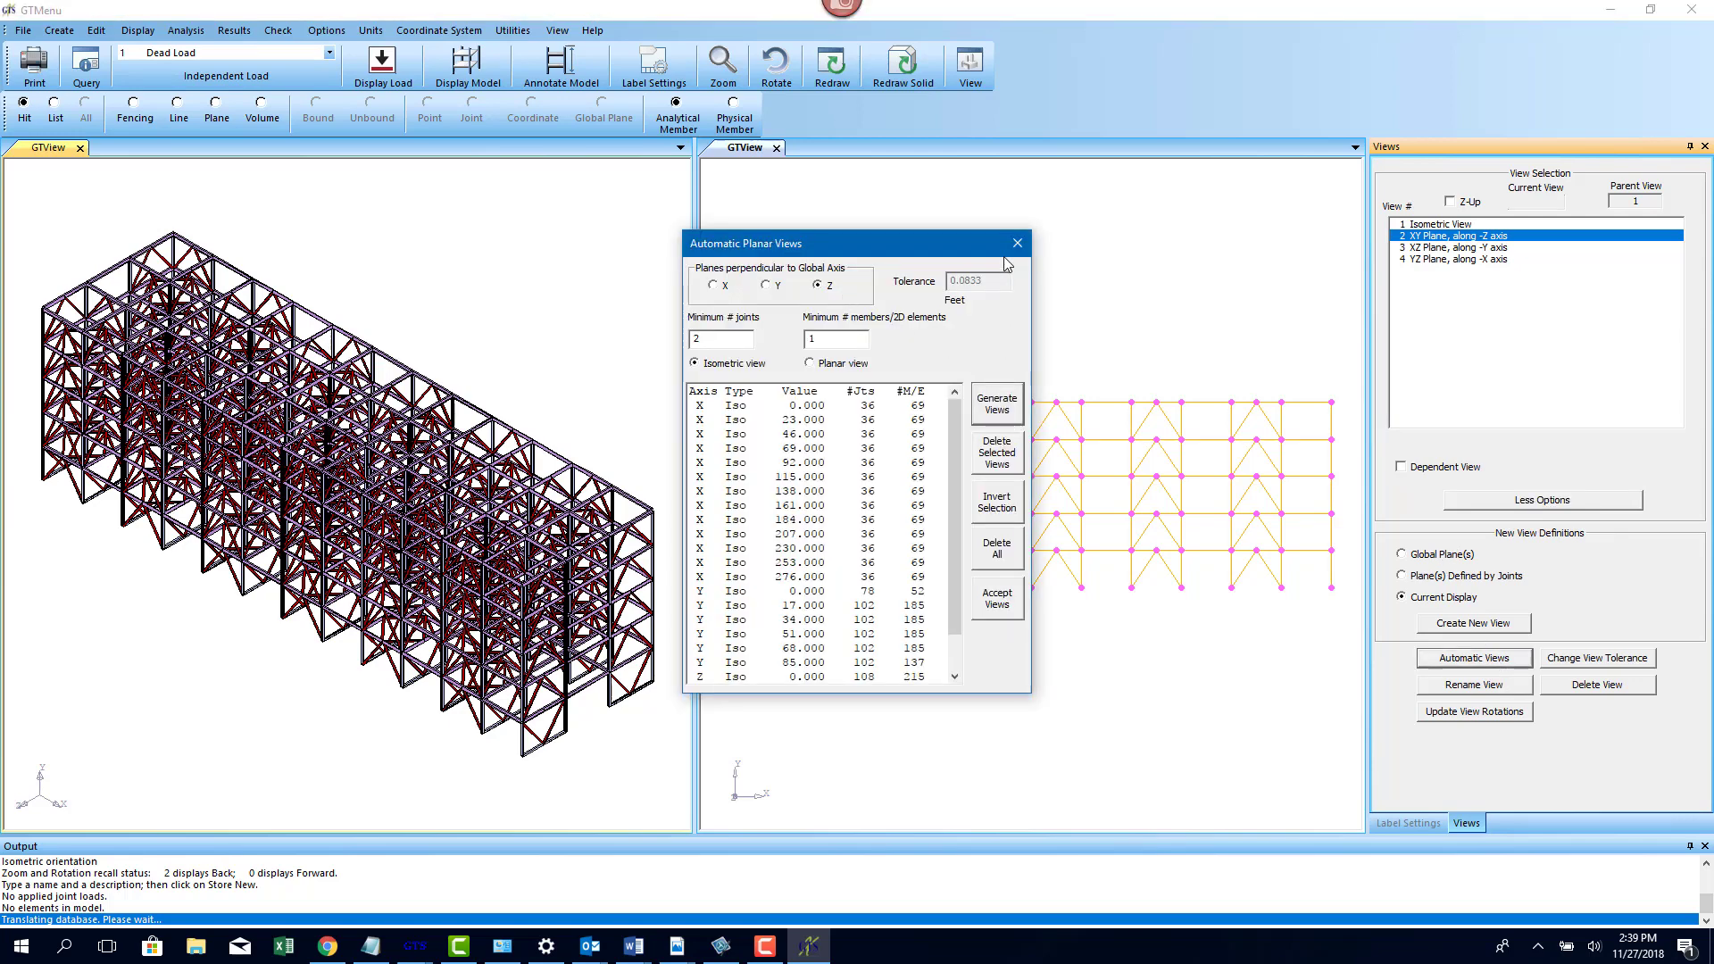
click(1000, 606)
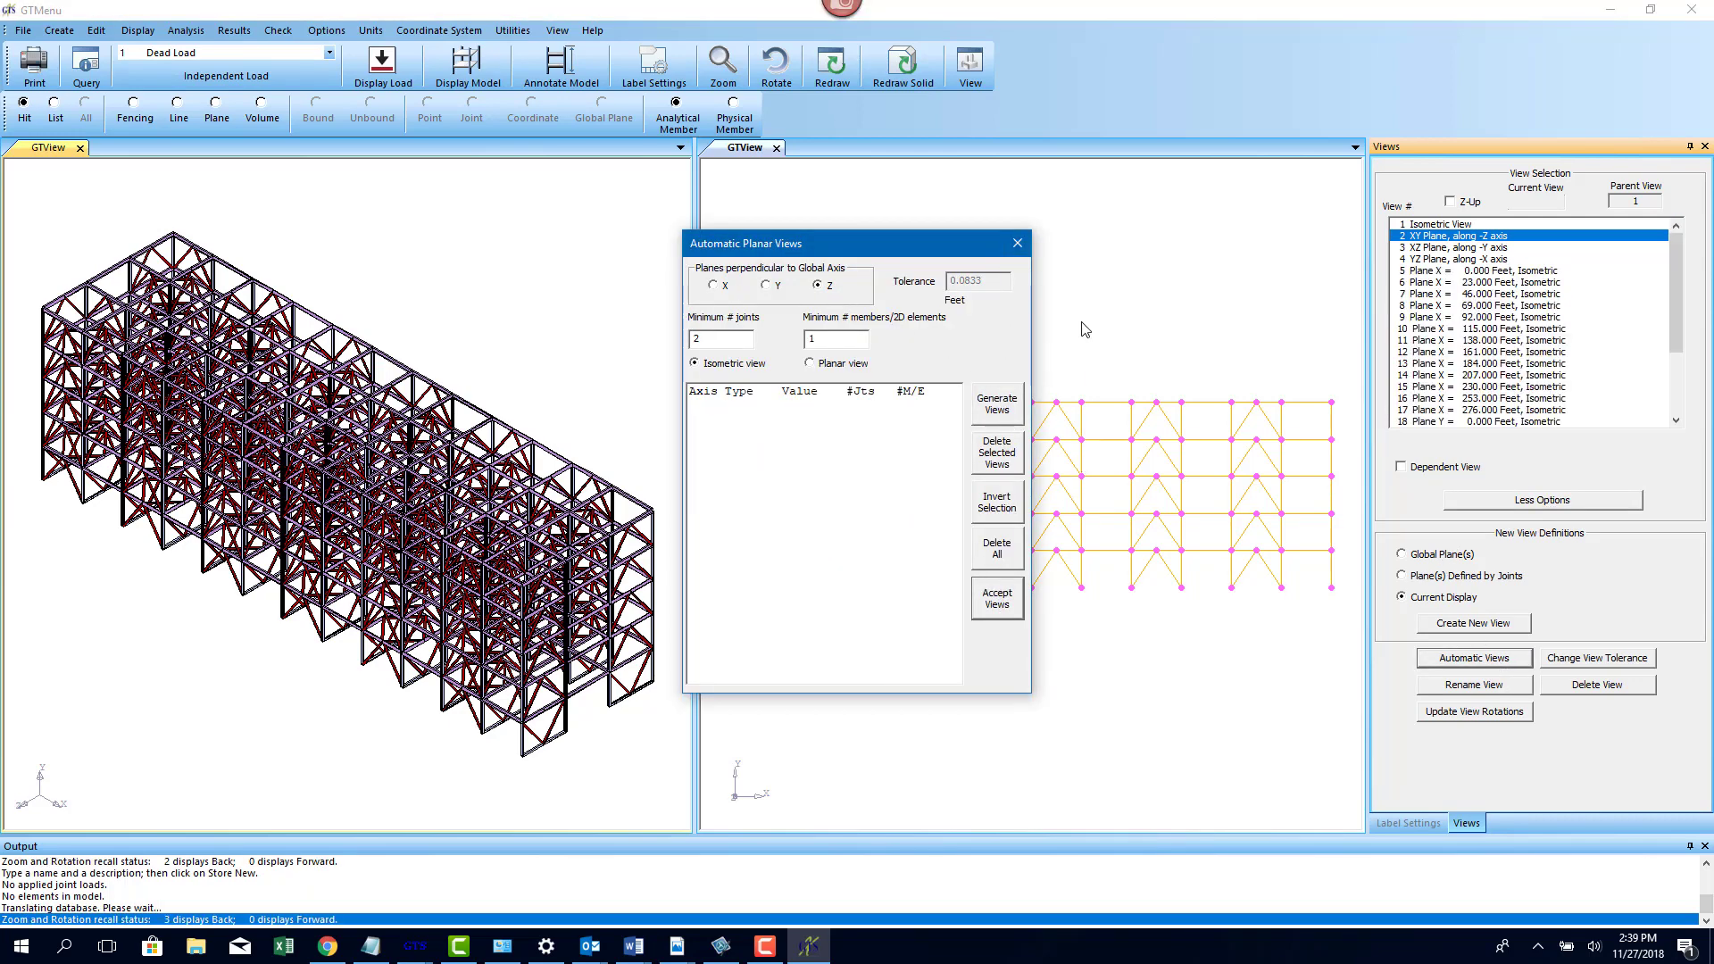
click(1017, 243)
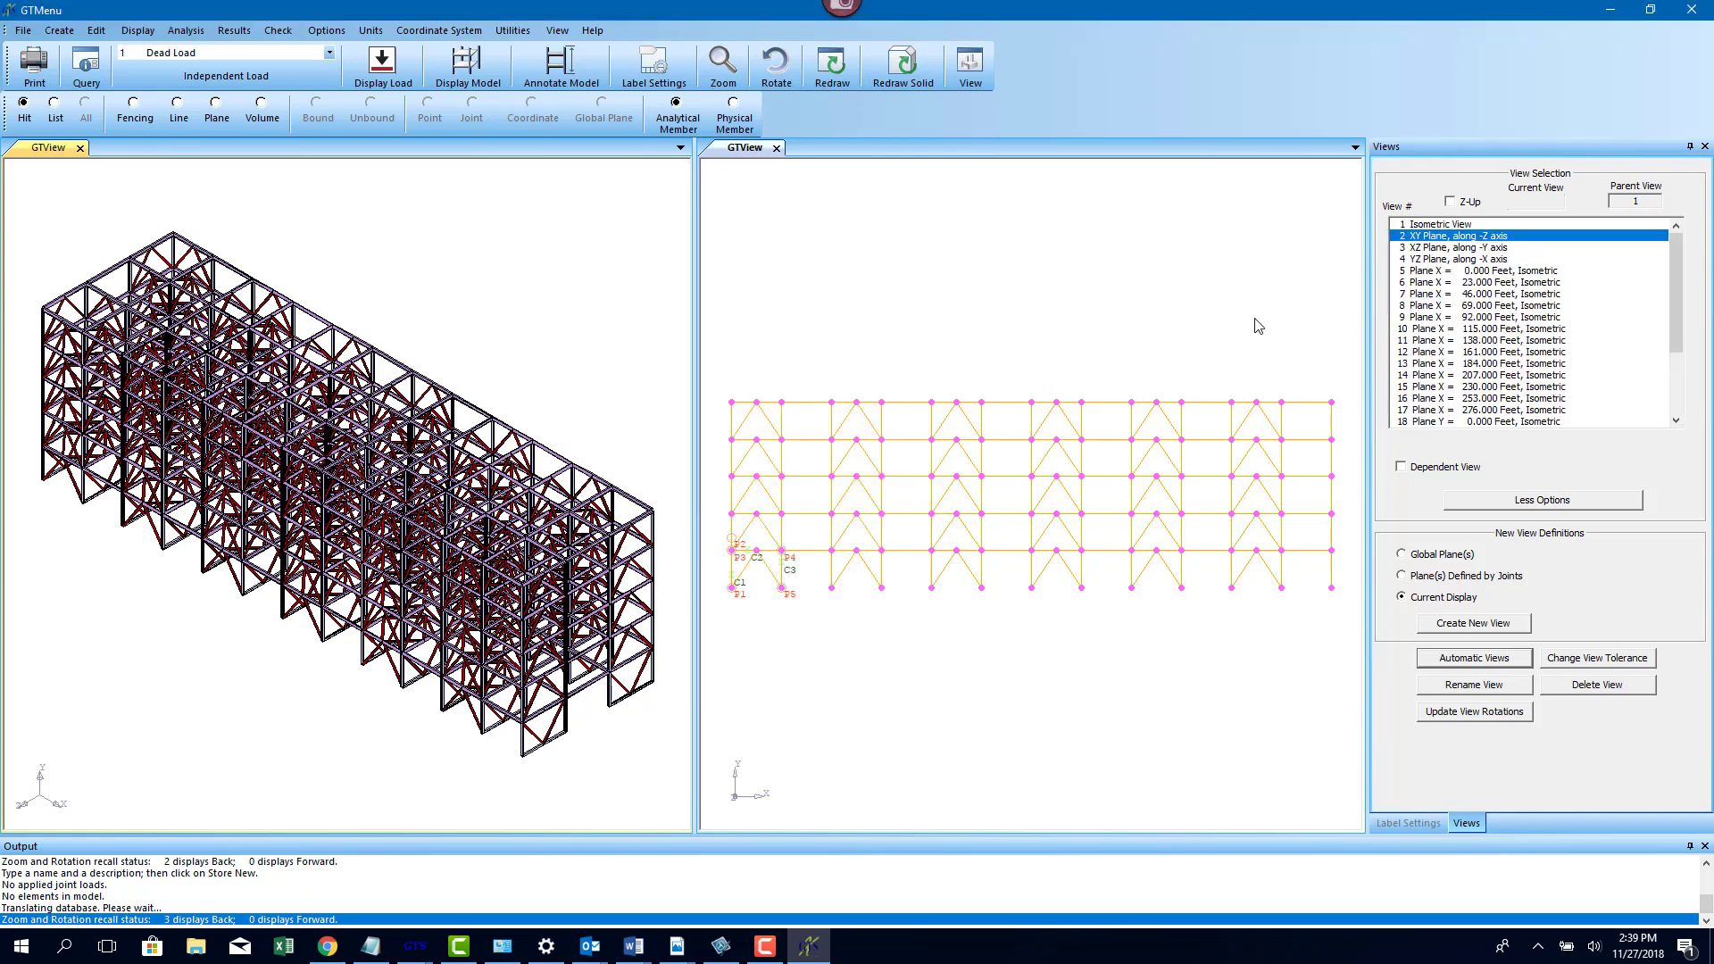
Display the isometric view of plane X = 161.000 feet and open the force and moment diagram results
click(1464, 352)
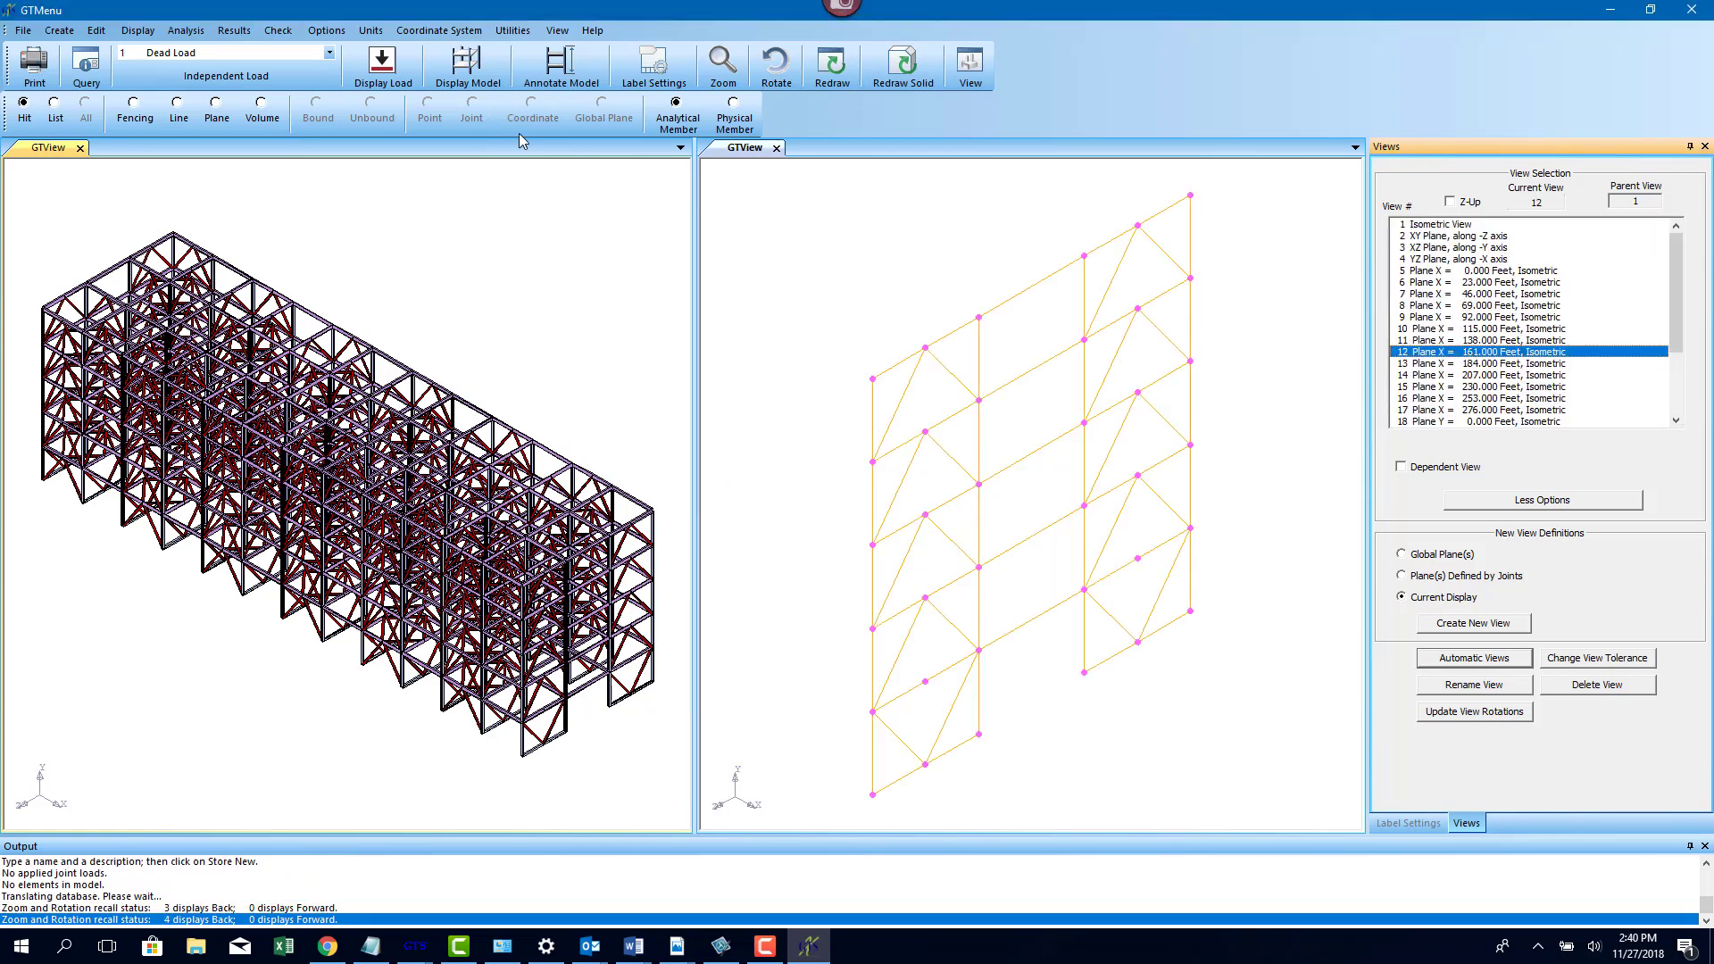
click(234, 31)
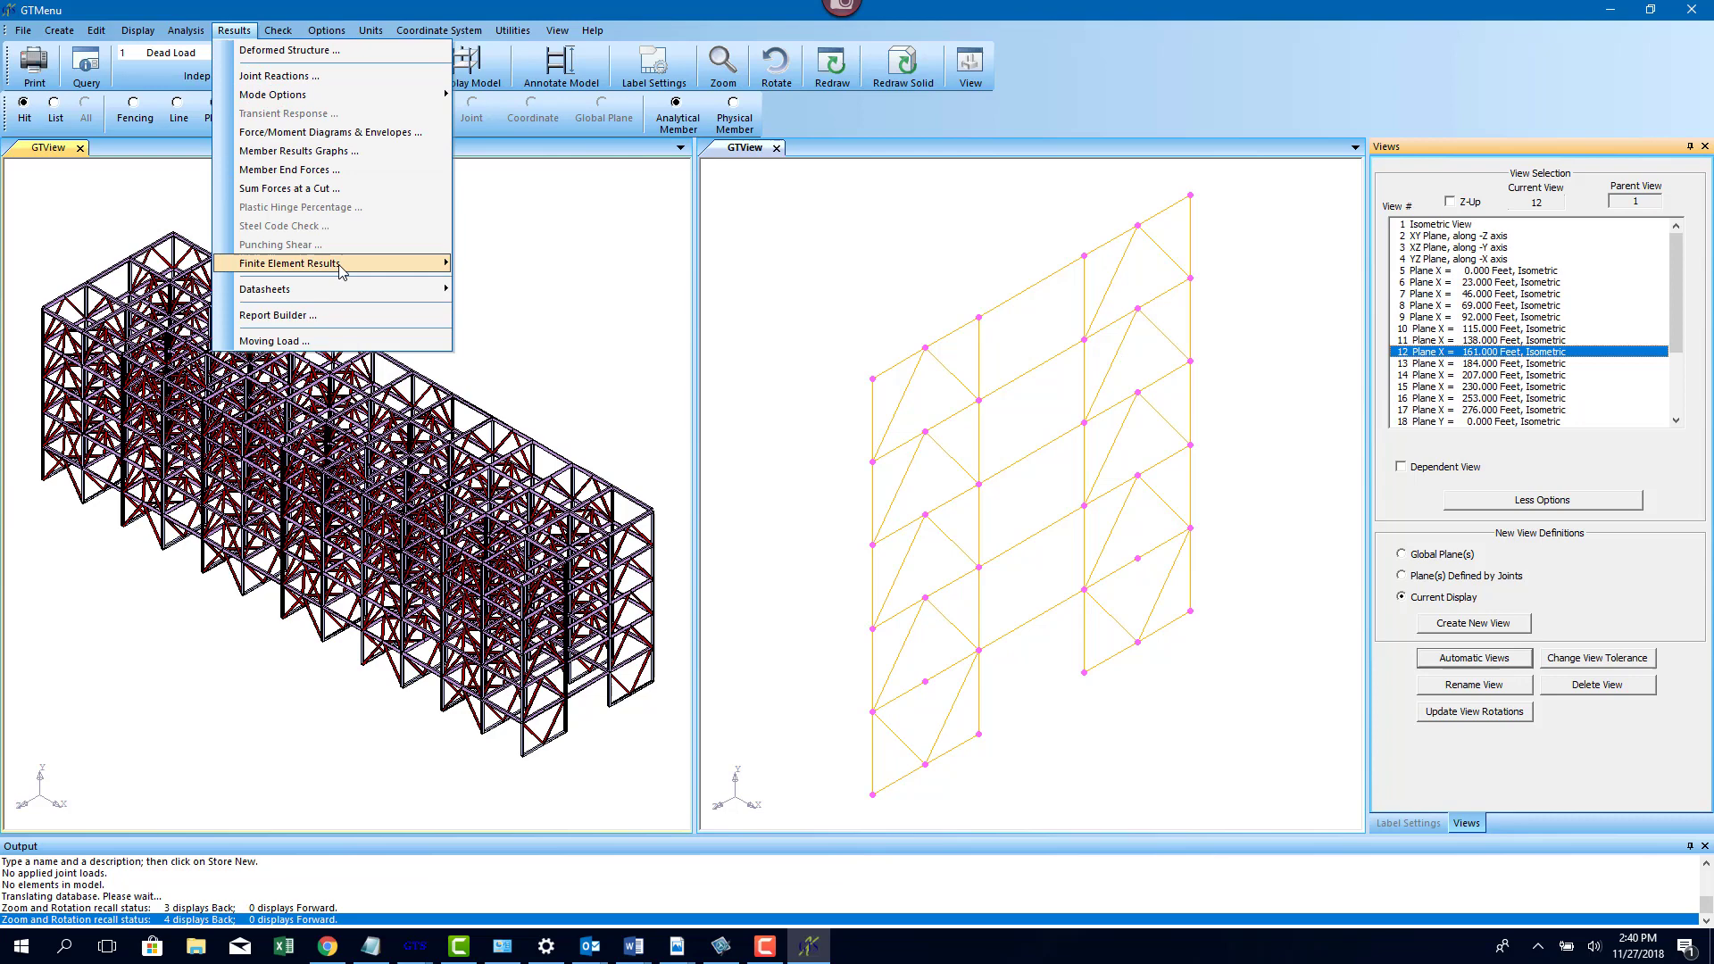
mouse_move(340, 268)
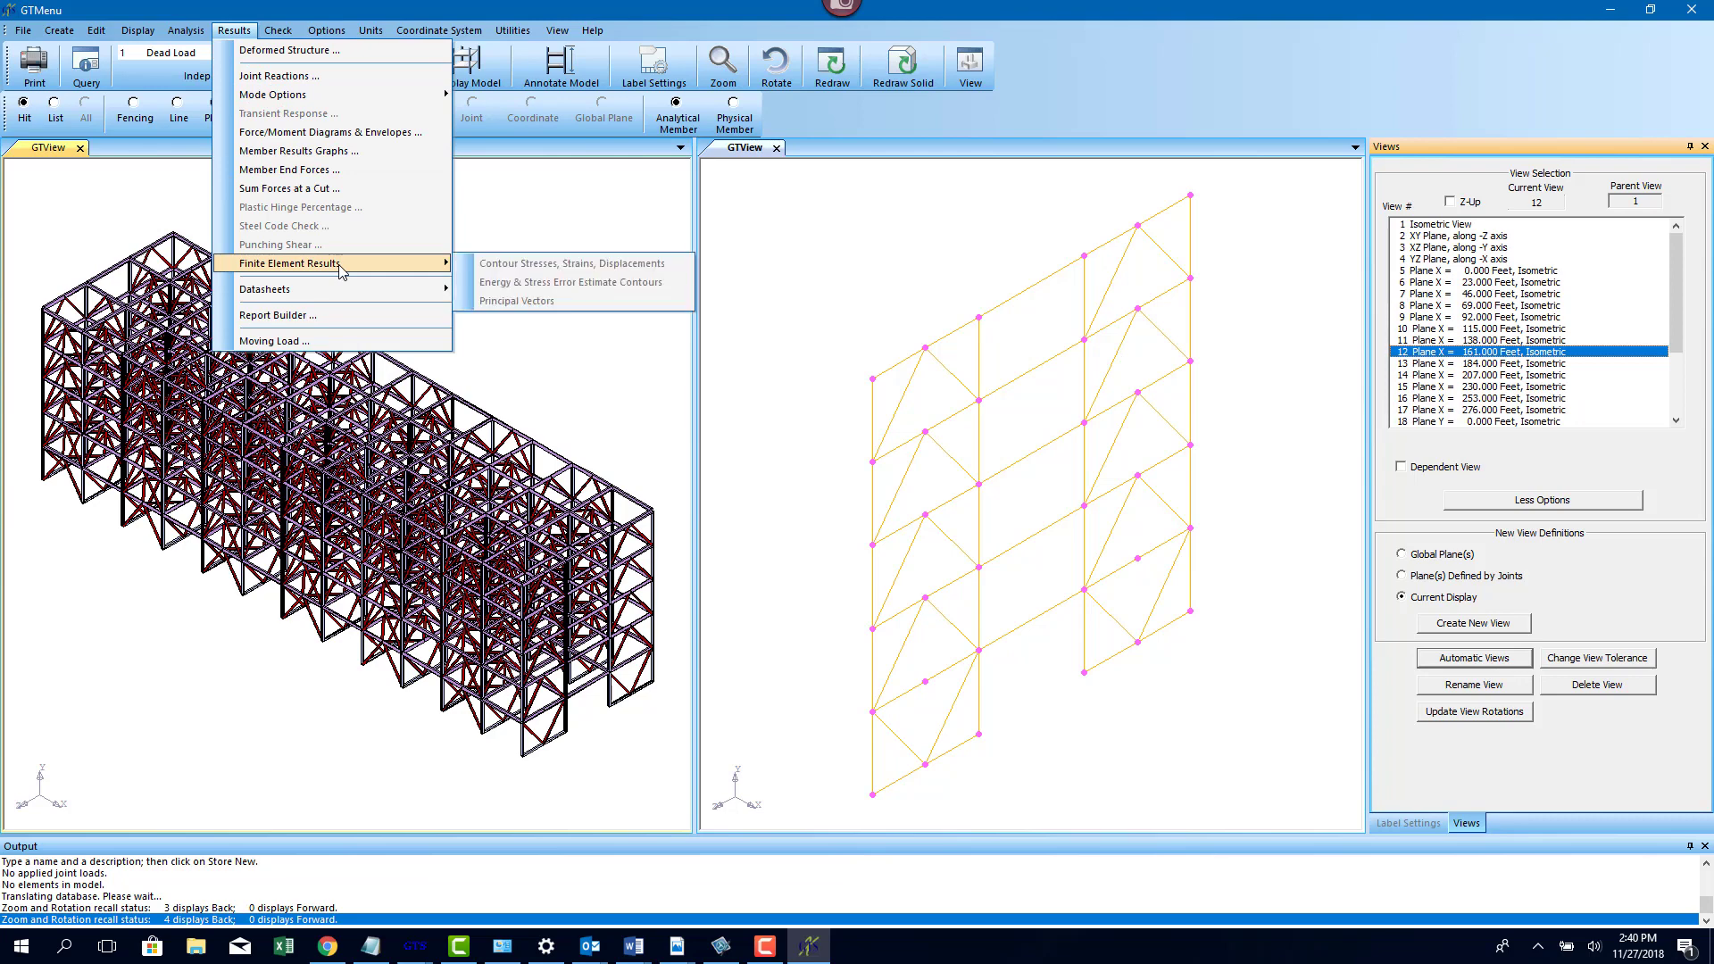
click(350, 132)
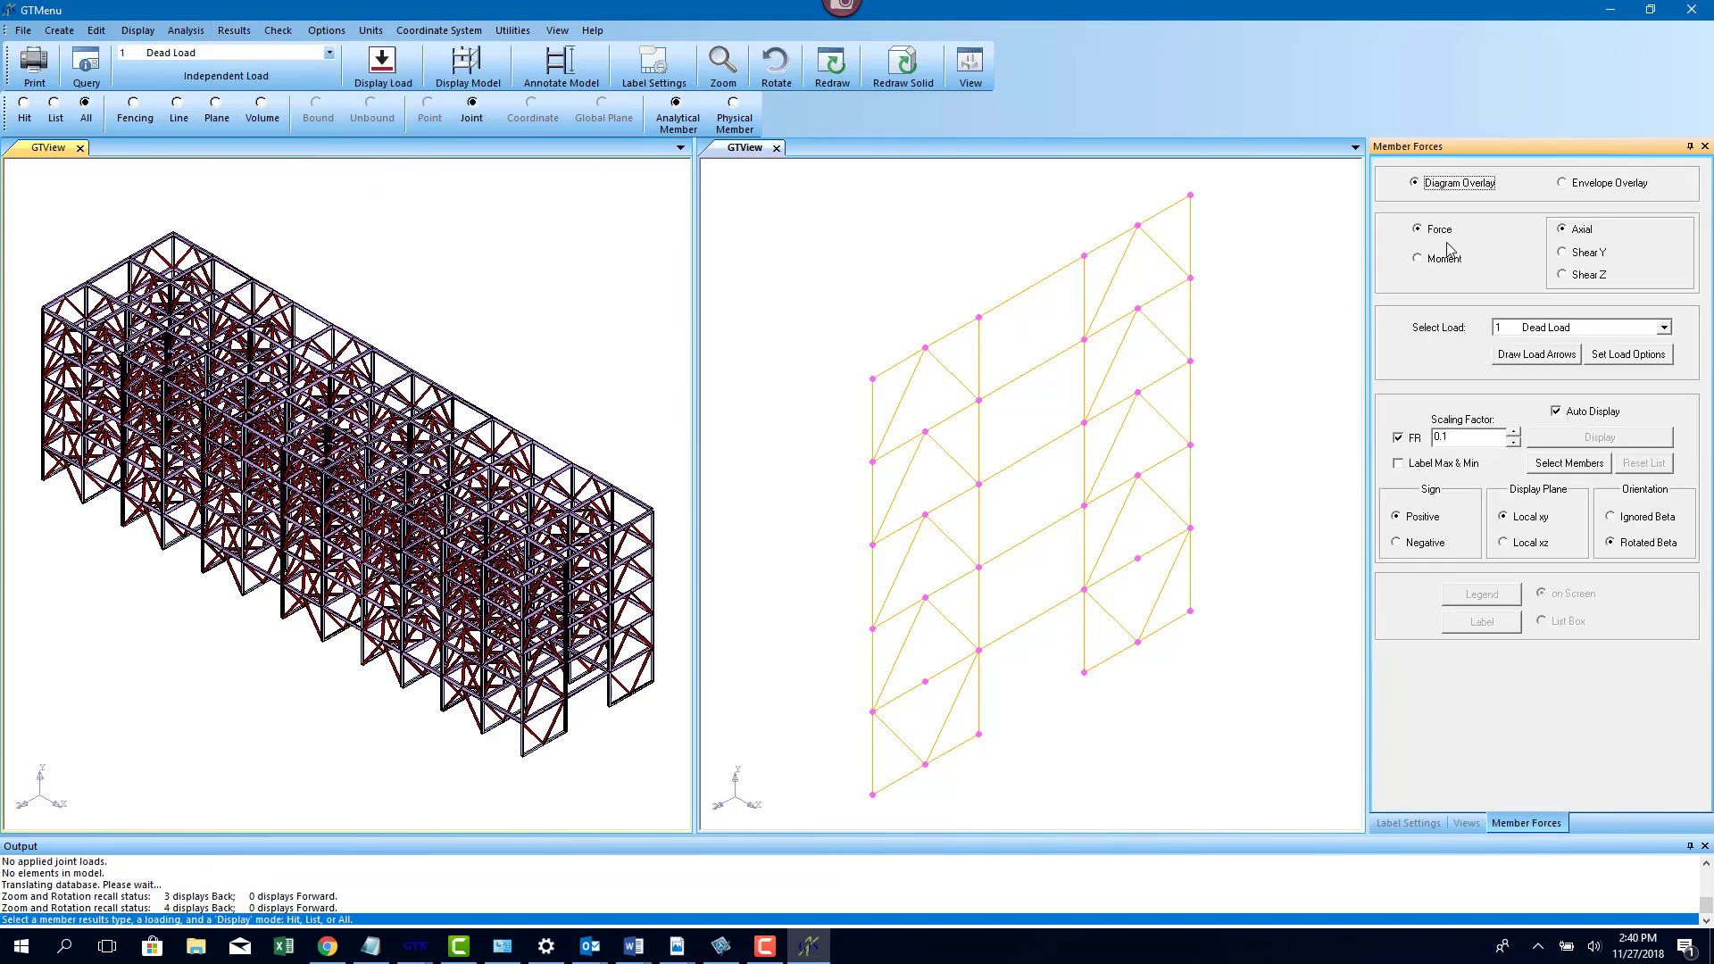
Overlay the Dead Load Bending Z moment diagram on the frame's members and check its maximum and minimum labels
click(1445, 261)
click(1583, 277)
click(1588, 466)
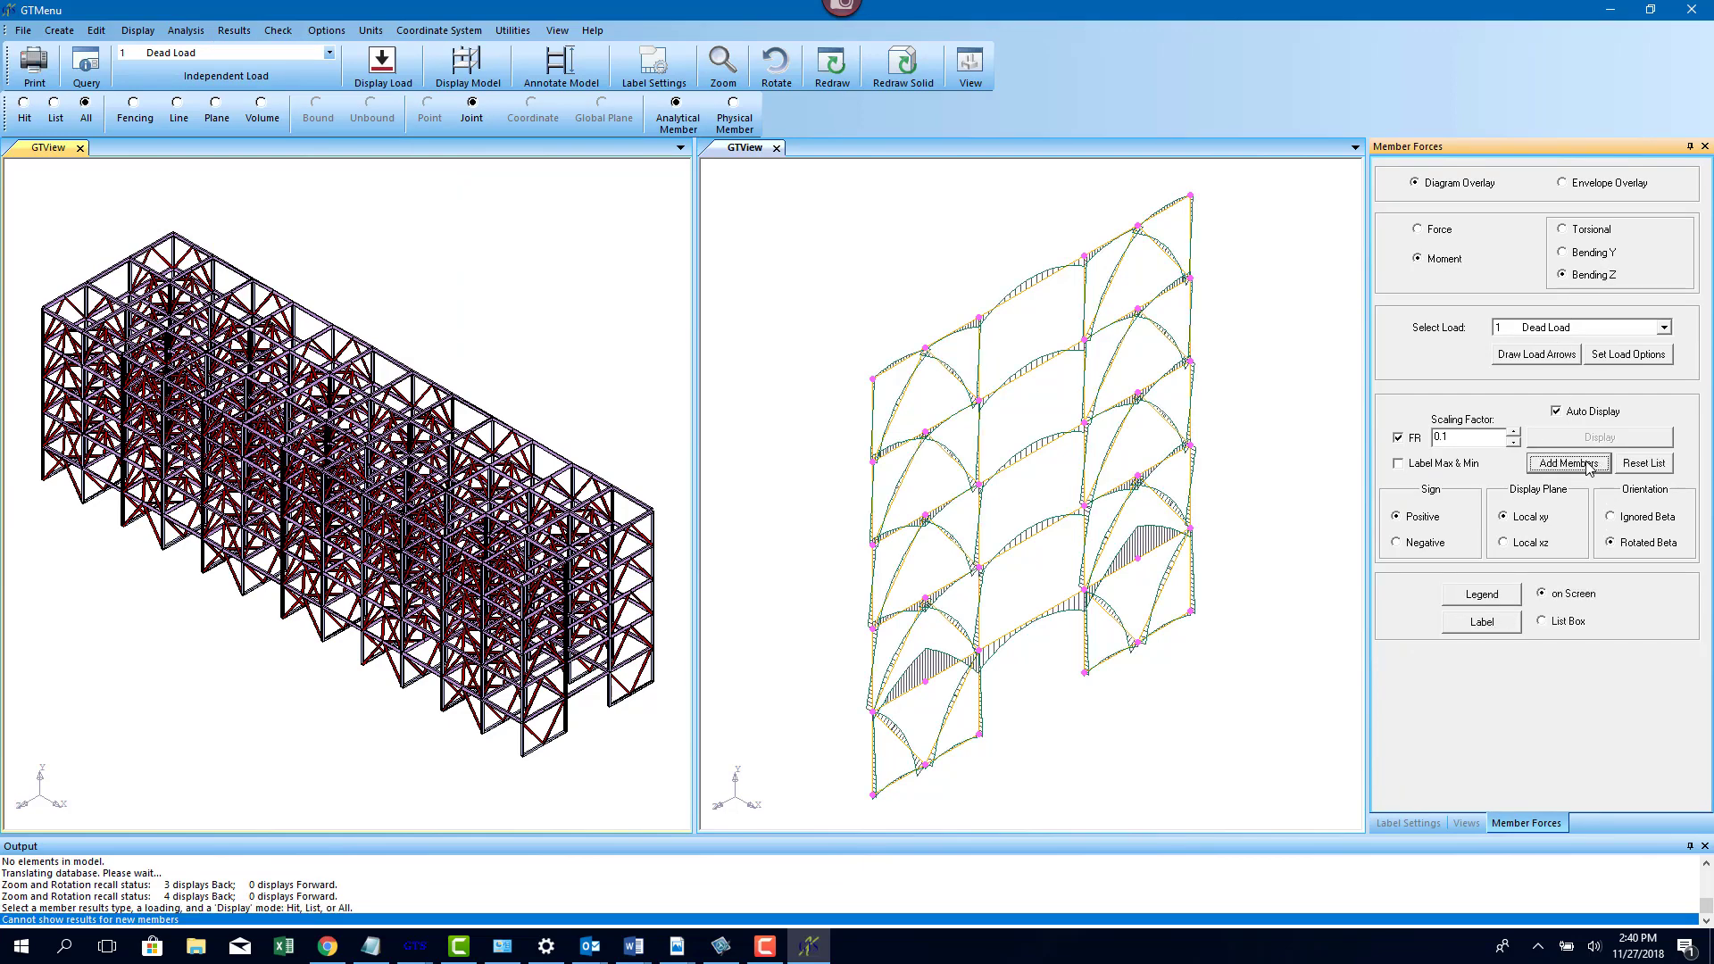
click(1437, 466)
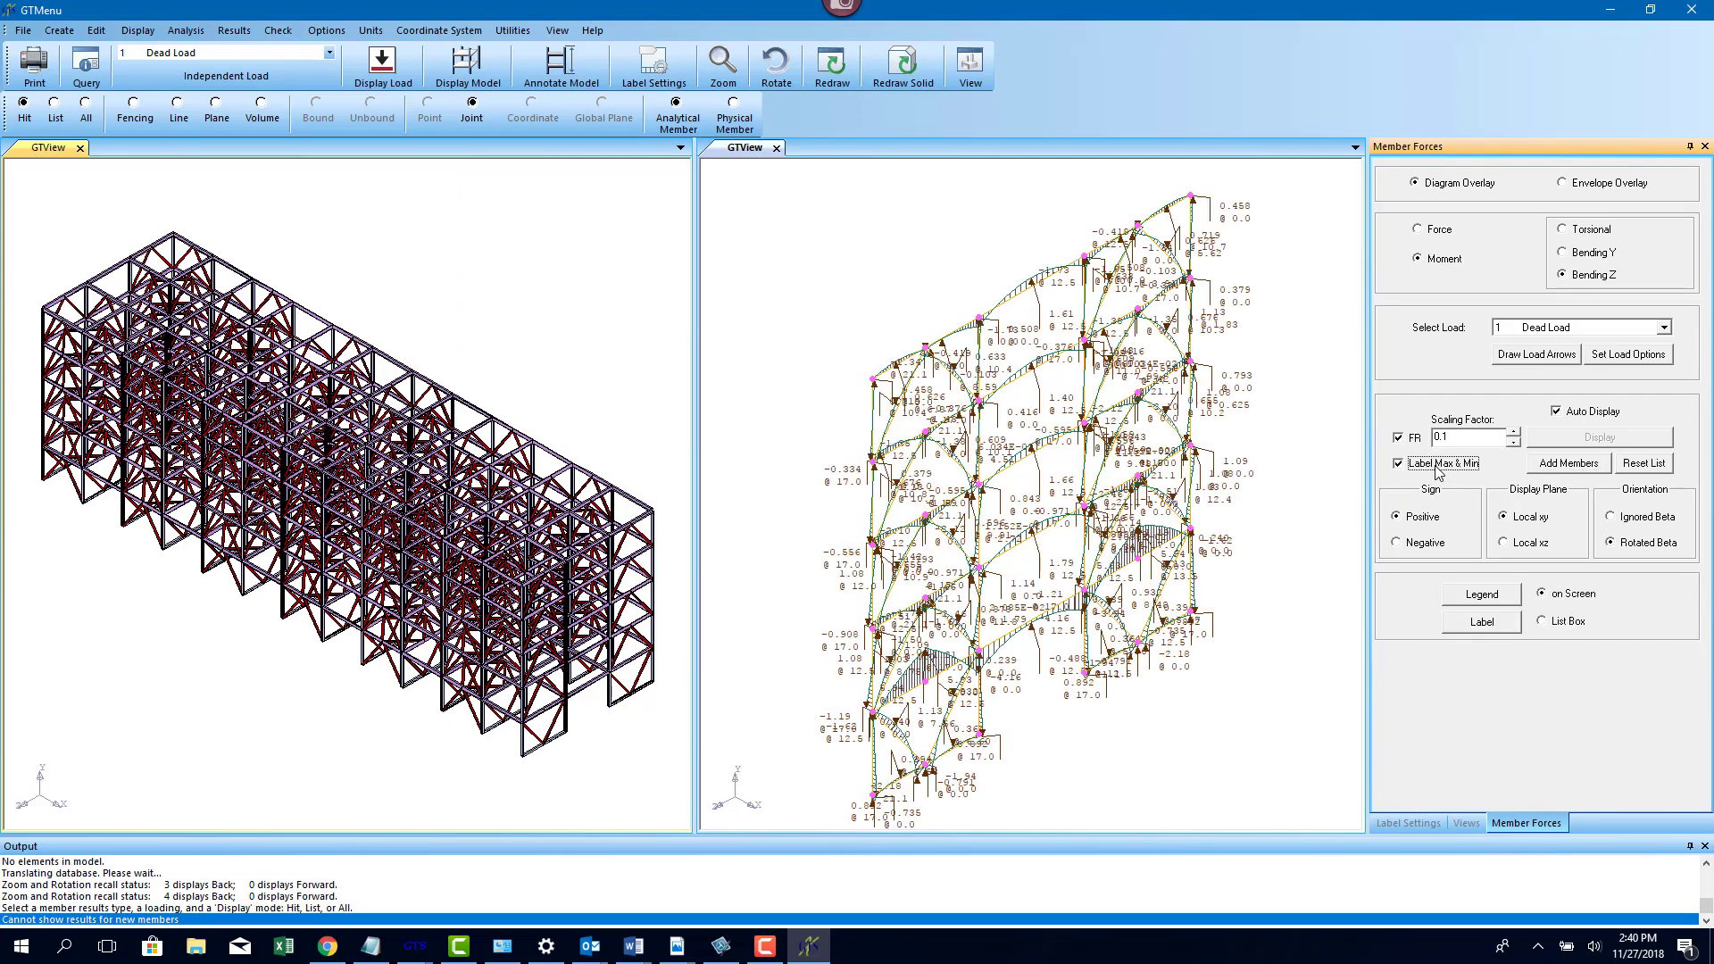
click(1440, 466)
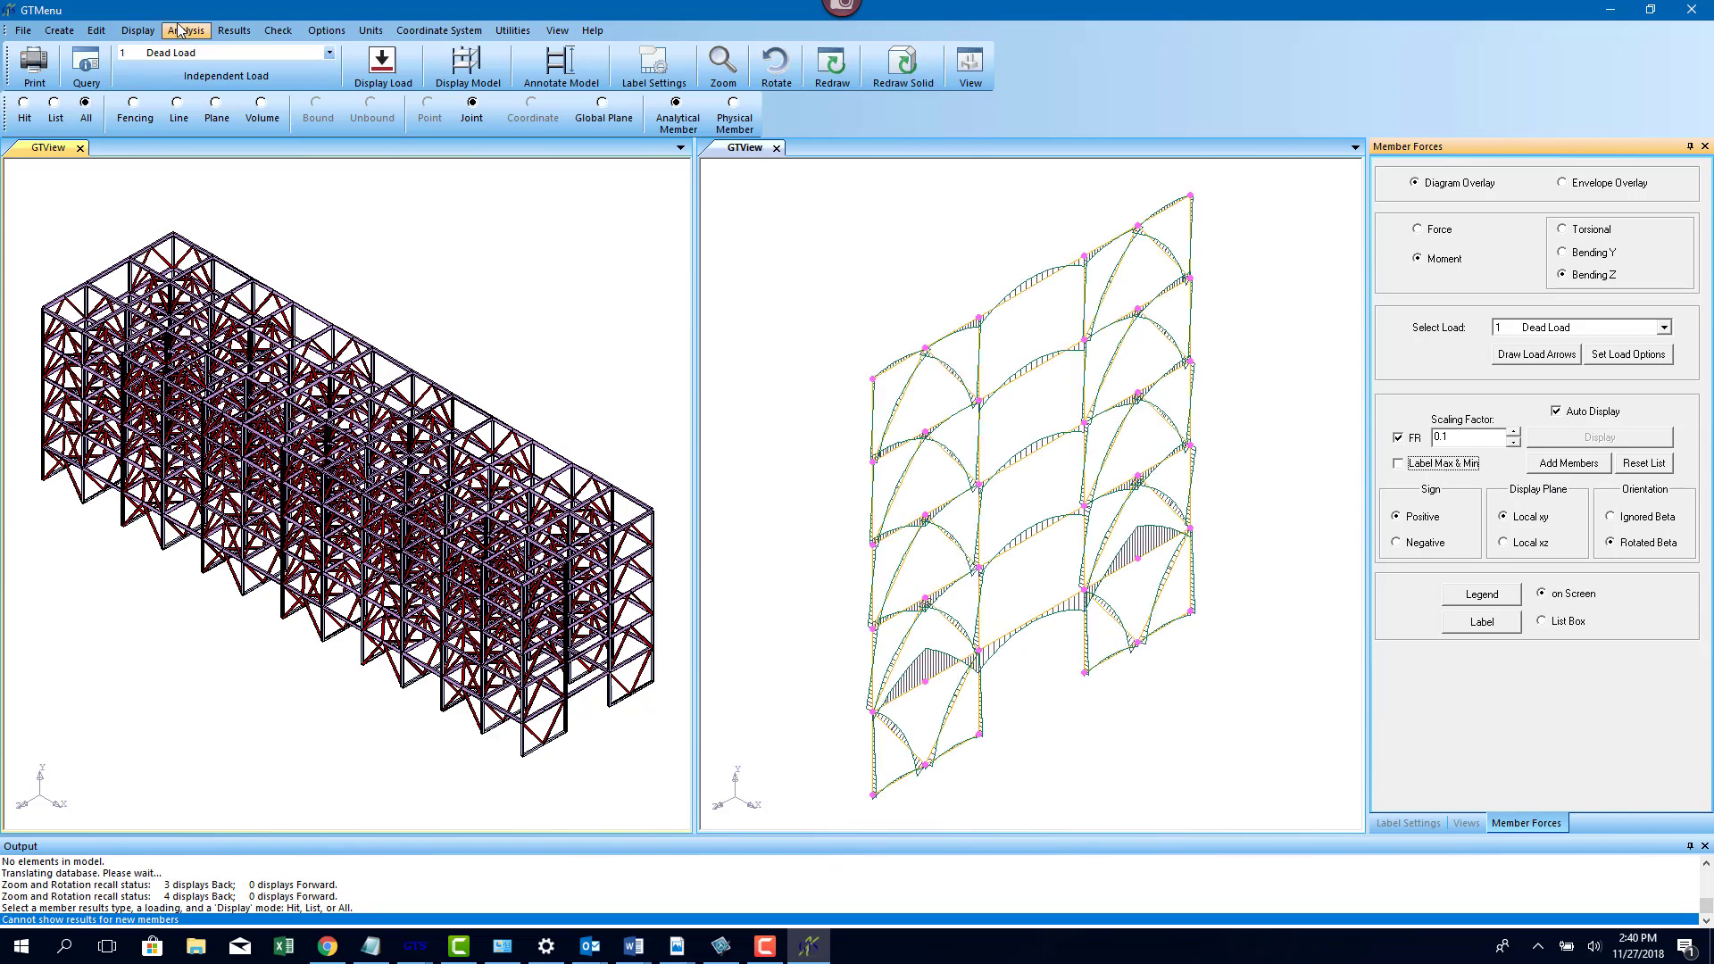
Commit the model changes and generate a Report Builder report that includes the Model Data section
click(234, 30)
click(302, 317)
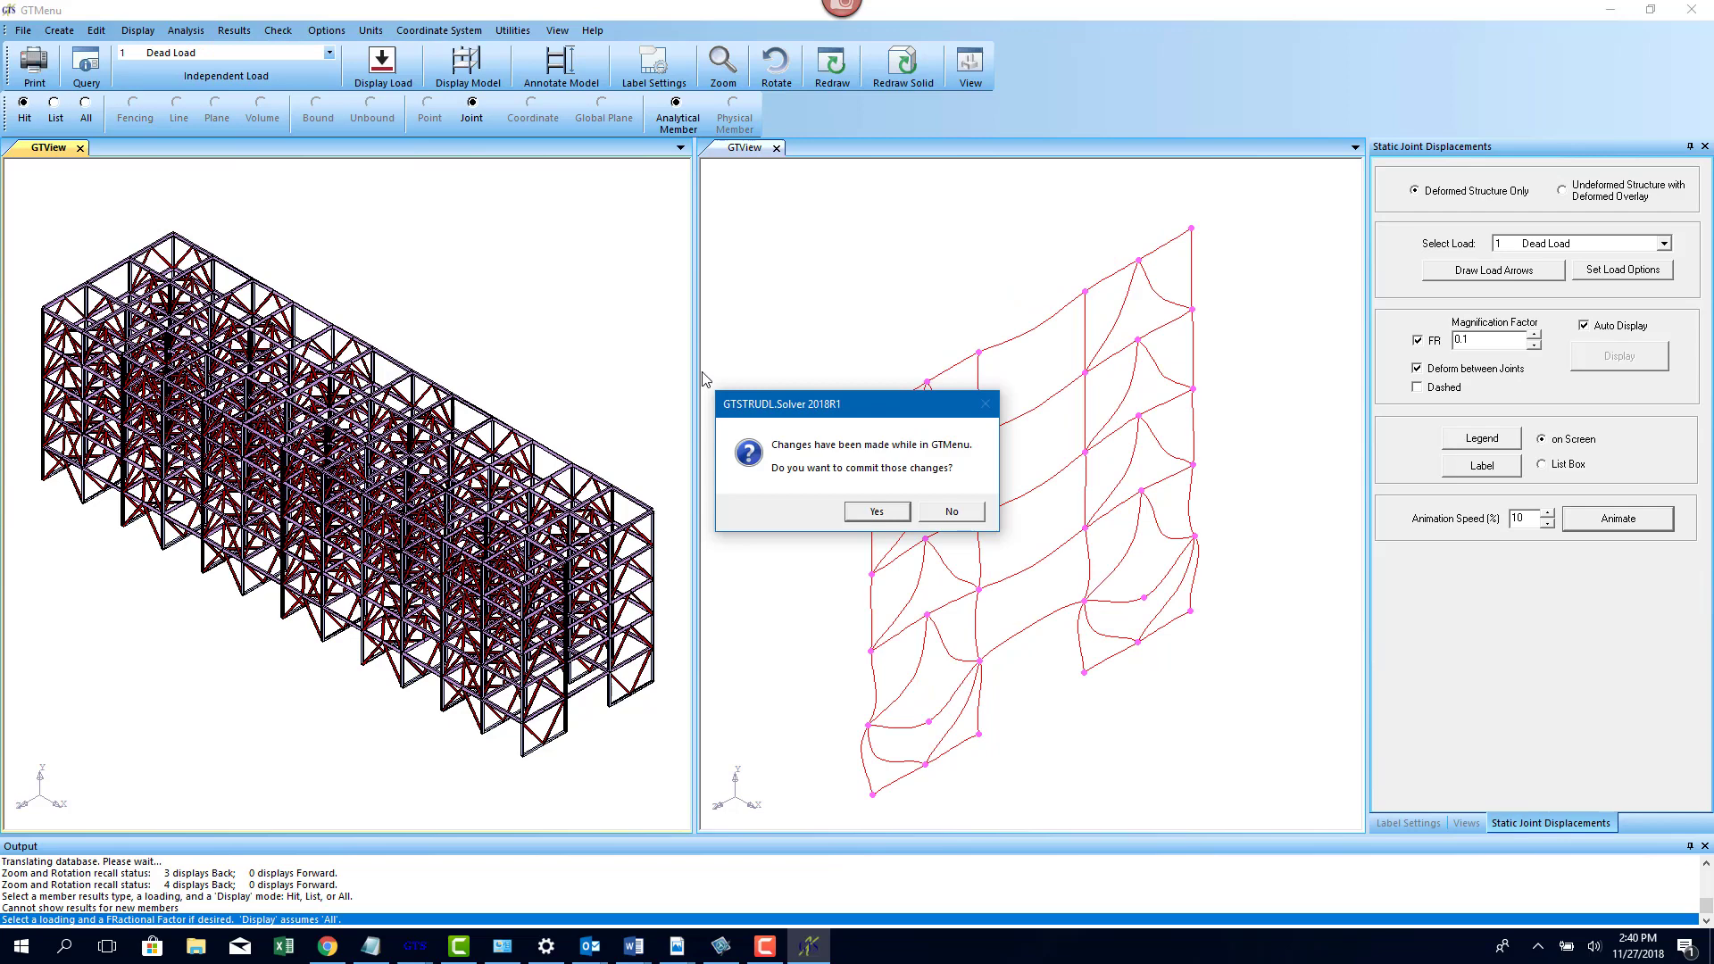
click(876, 512)
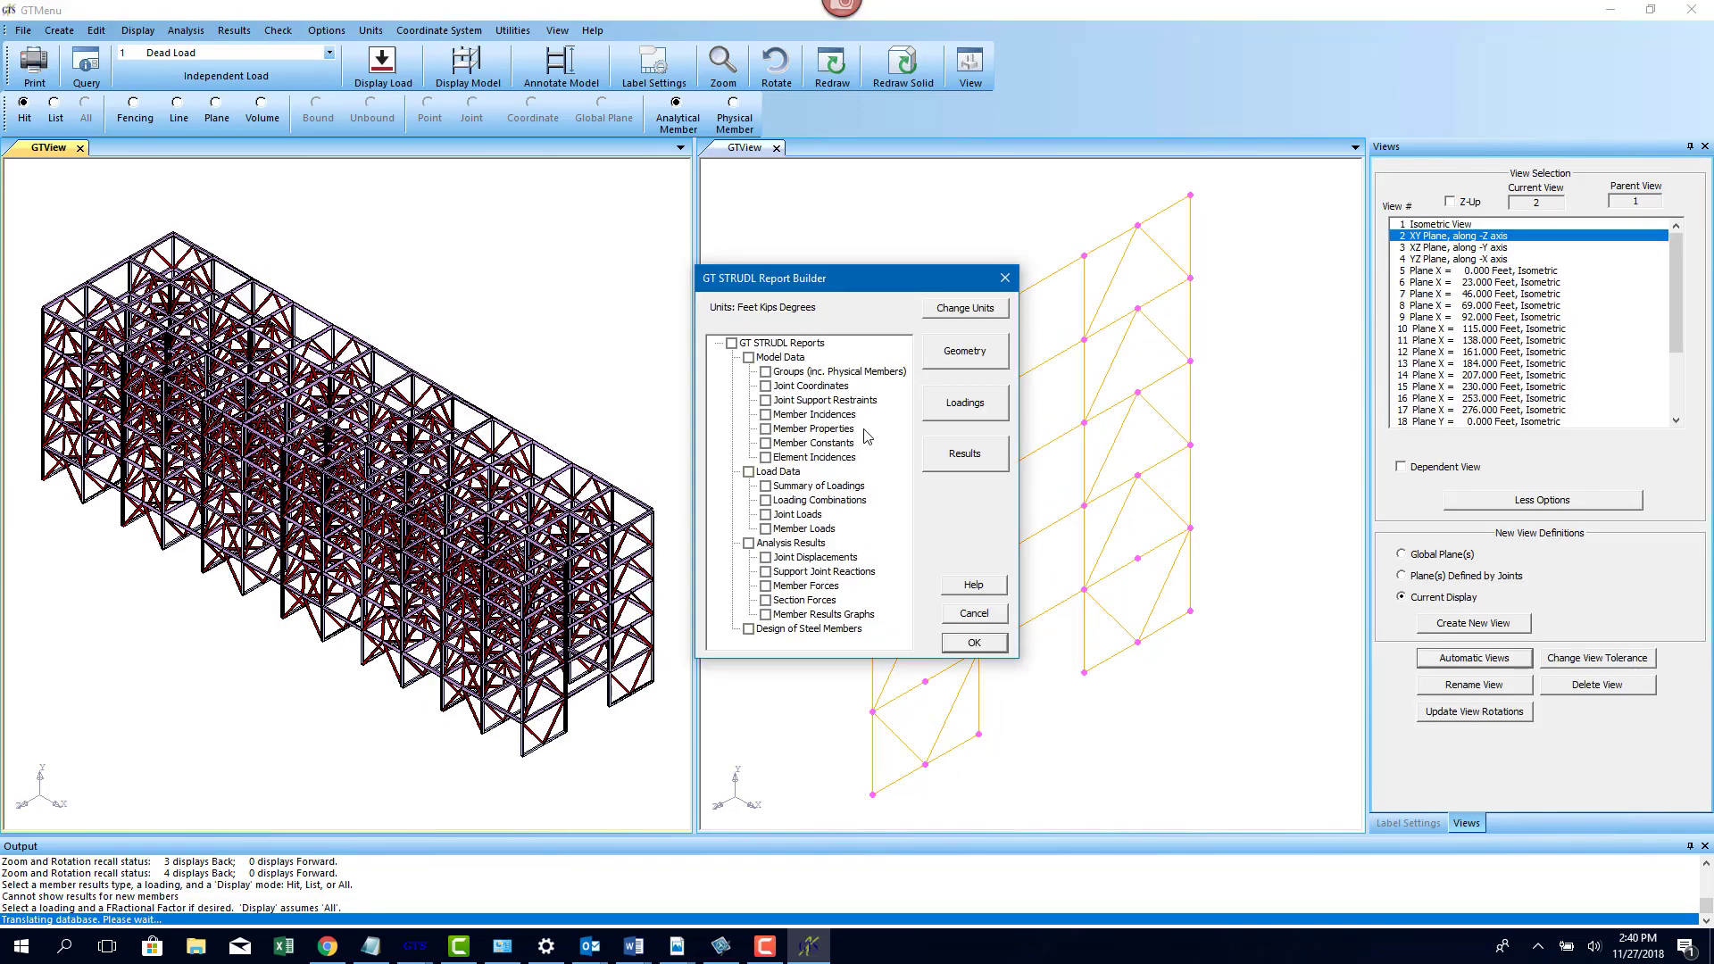
click(731, 343)
click(748, 357)
click(991, 644)
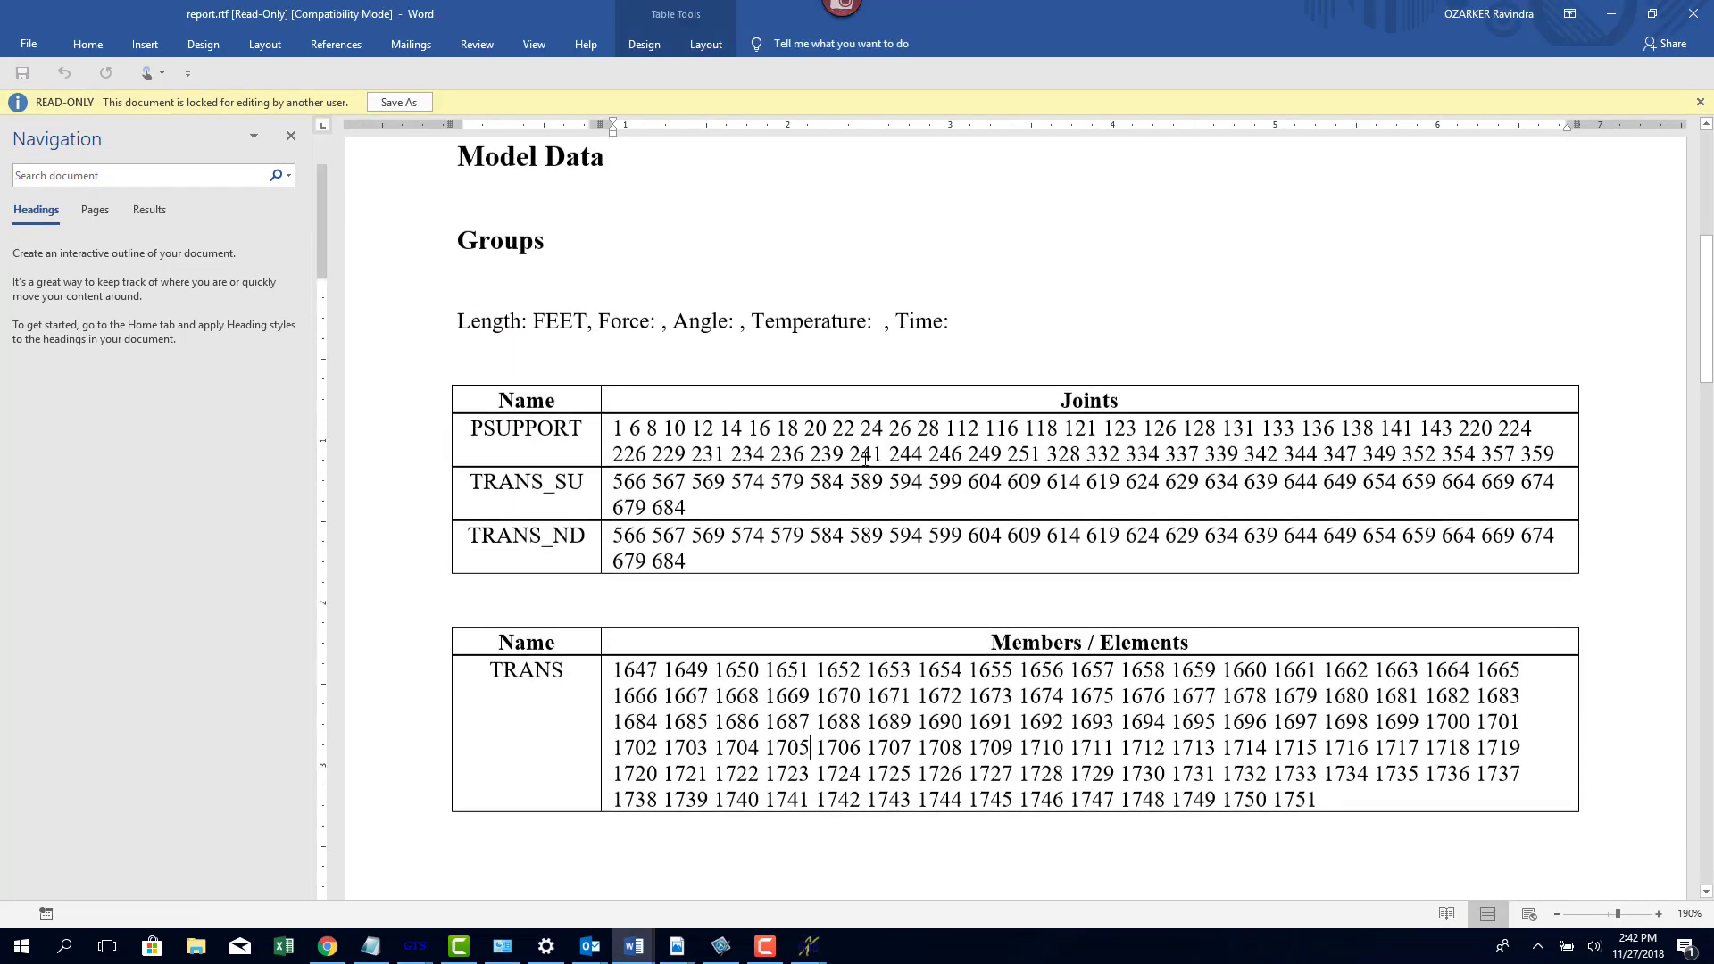
In the Word report, update the table of contents field and look through the first pages
scroll(773, 631, up, 5)
right_click(773, 631)
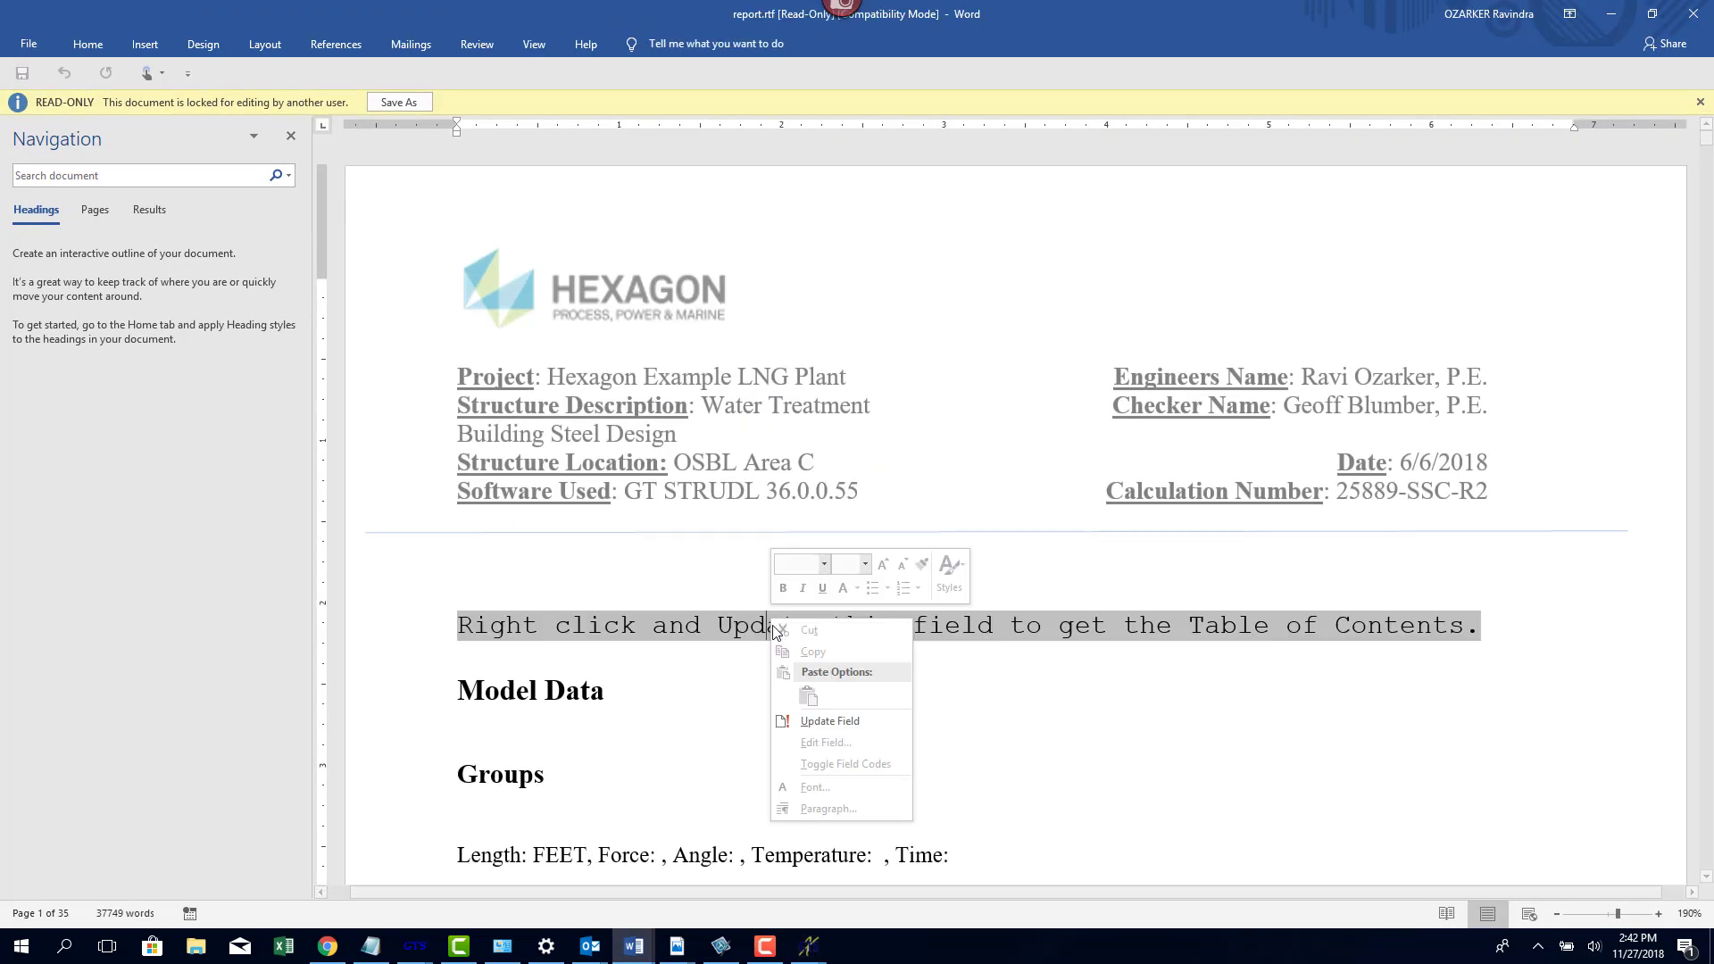
click(826, 721)
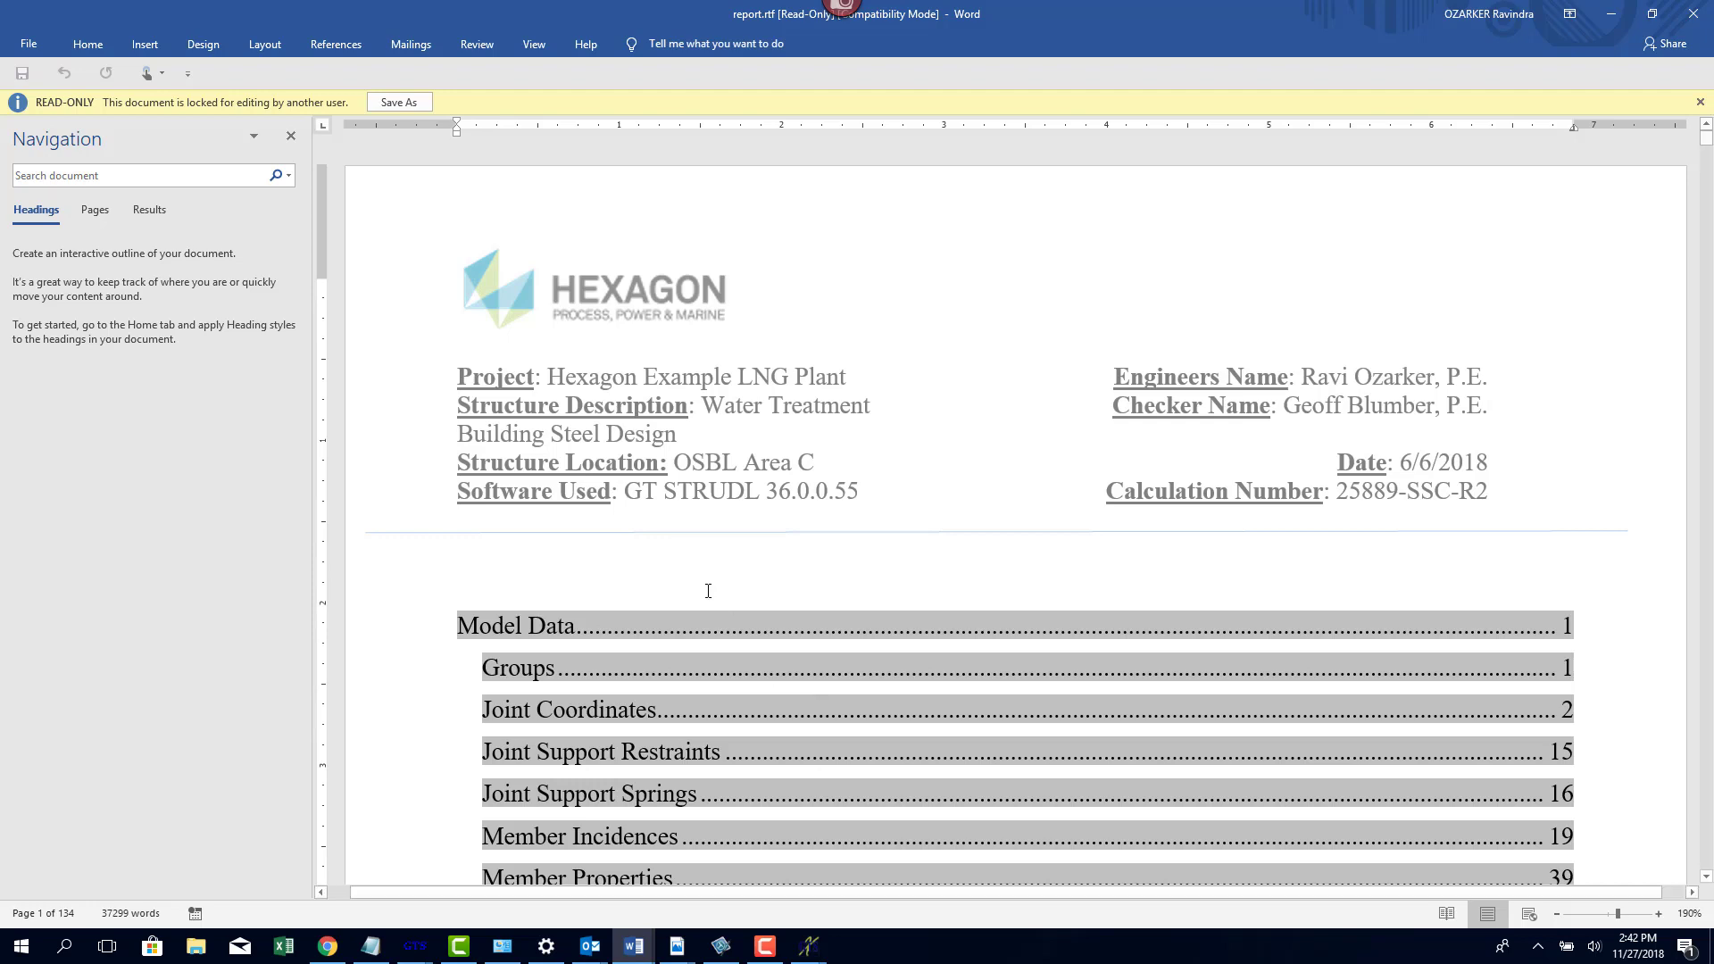
scroll(703, 594, down, 15)
scroll(704, 589, down, 8)
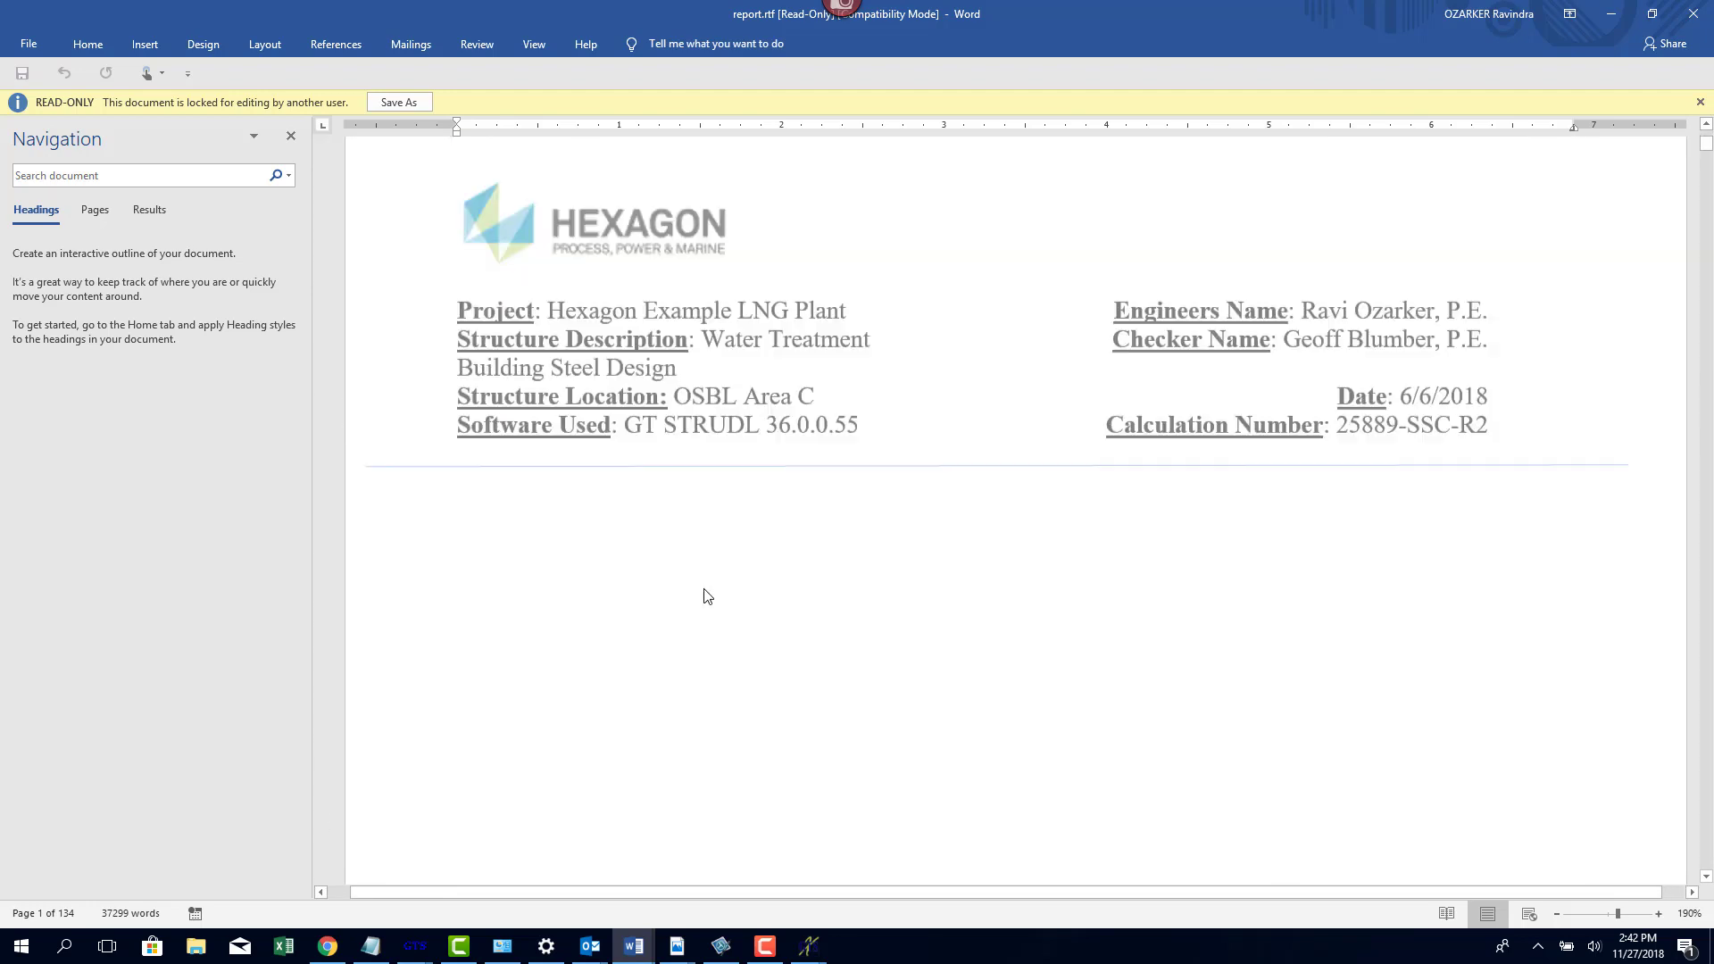
scroll(964, 509, down, 3)
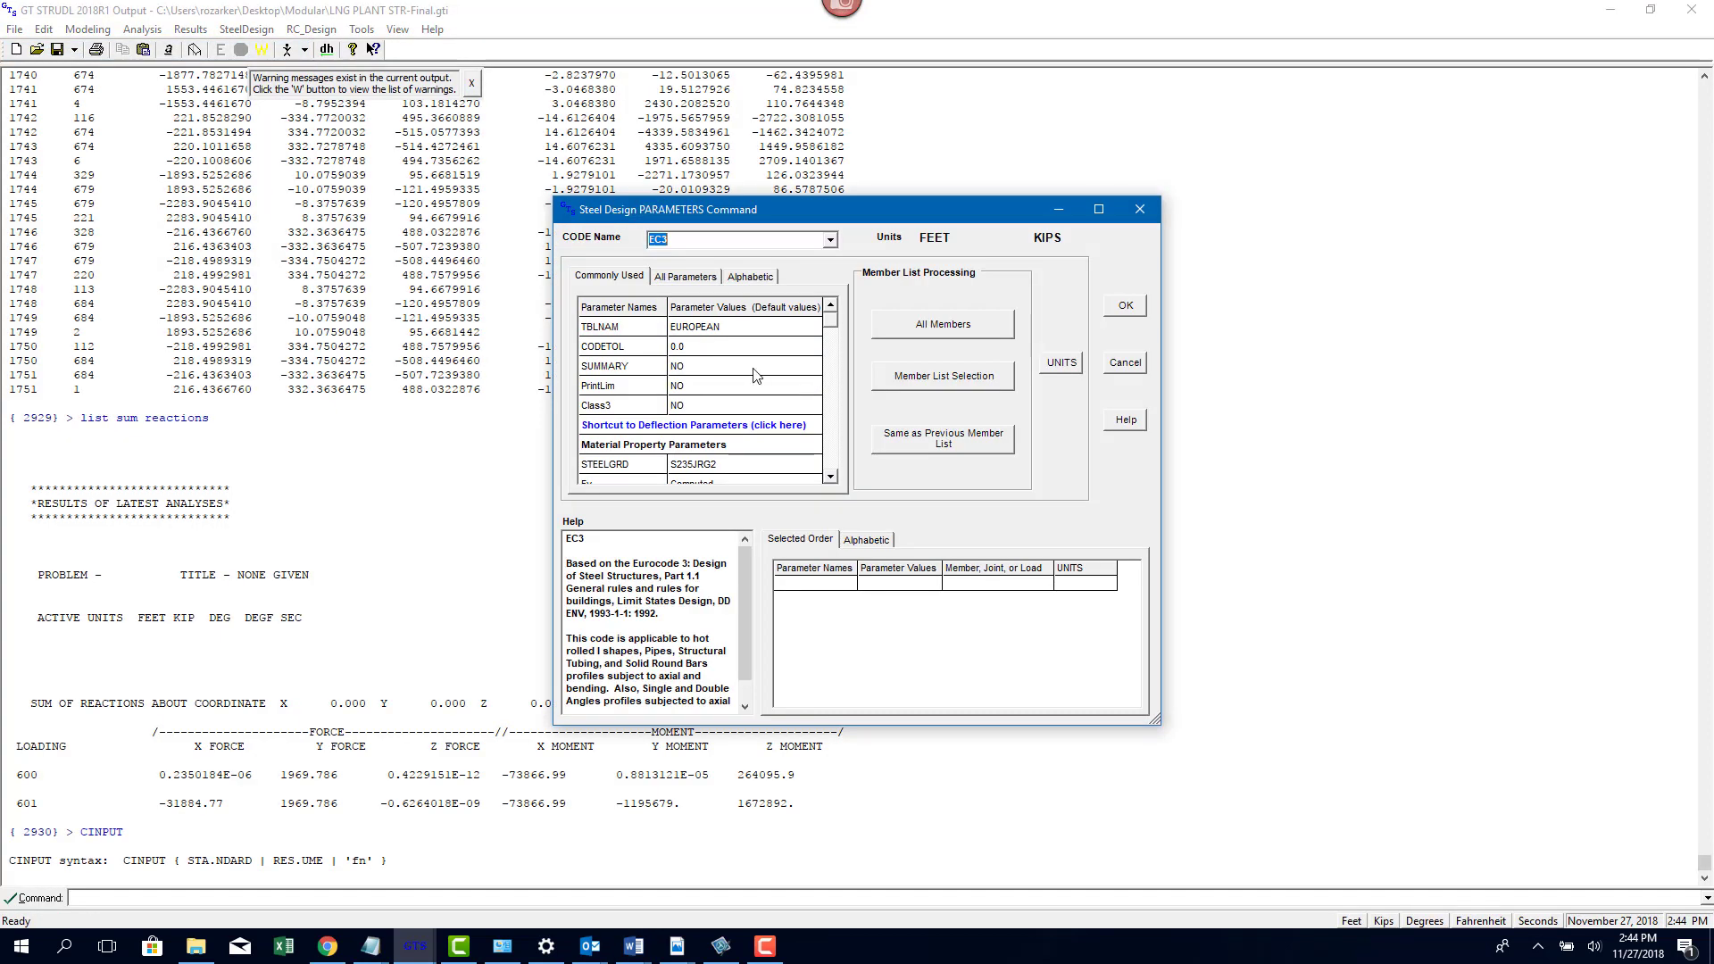
Set the steel design code to AISC14 for all members in the GT STRUDL design parameters
click(831, 239)
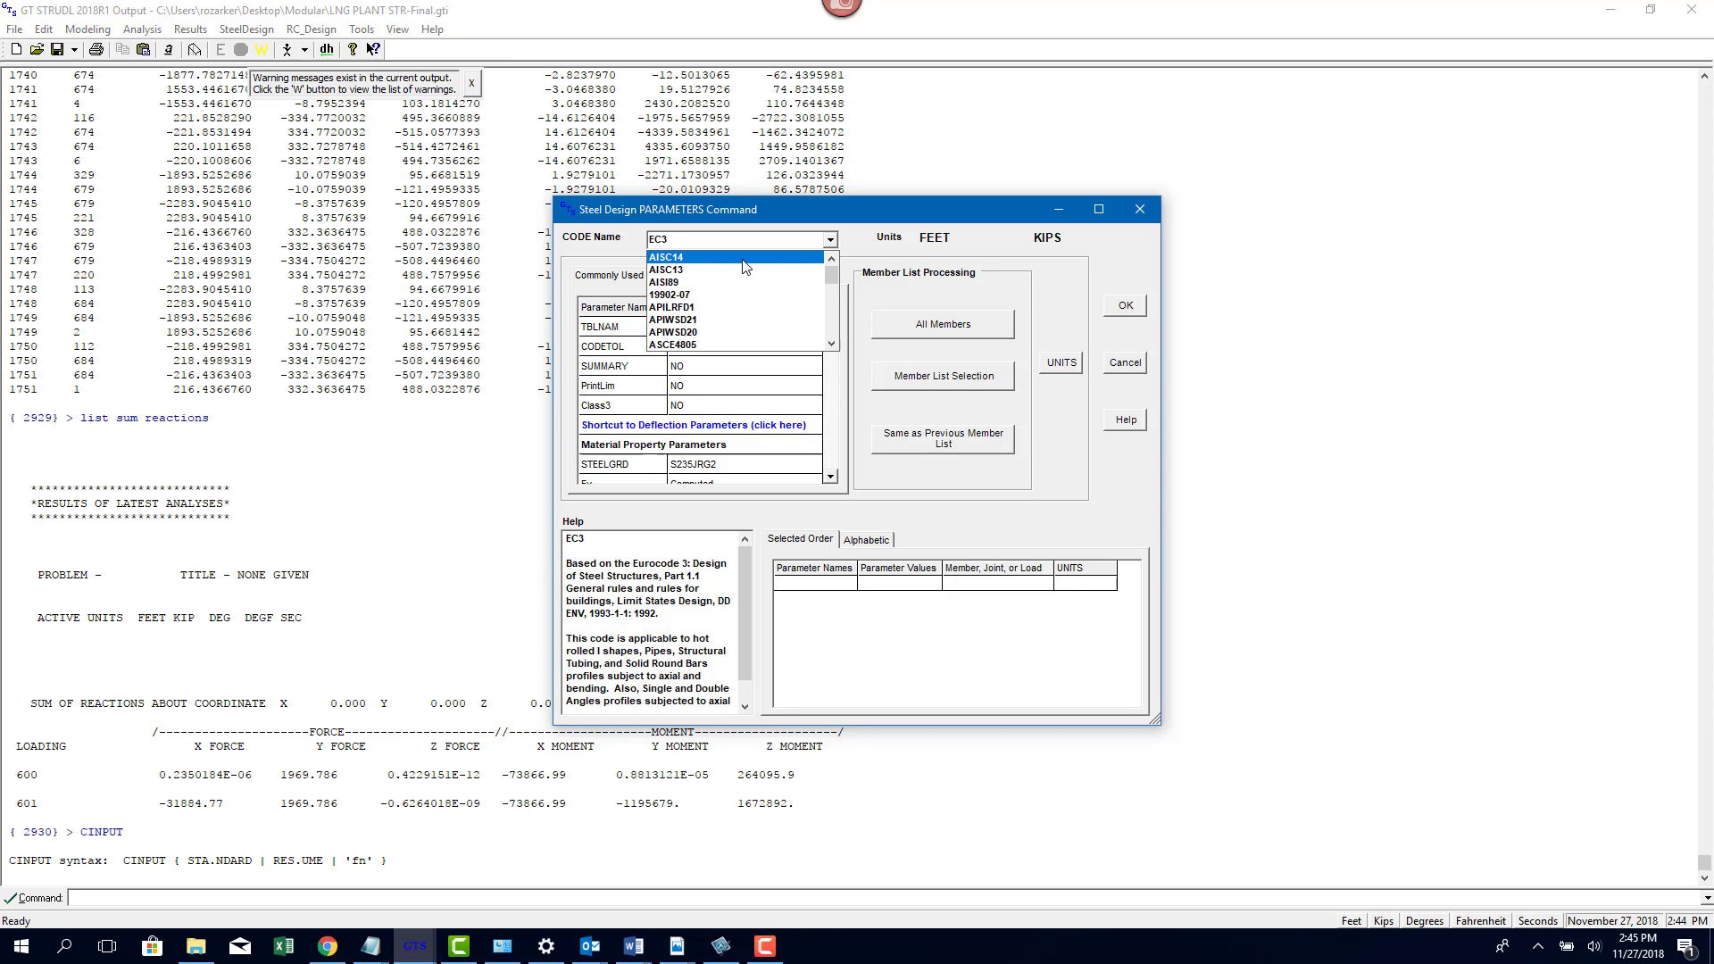
click(679, 257)
click(943, 325)
click(1125, 306)
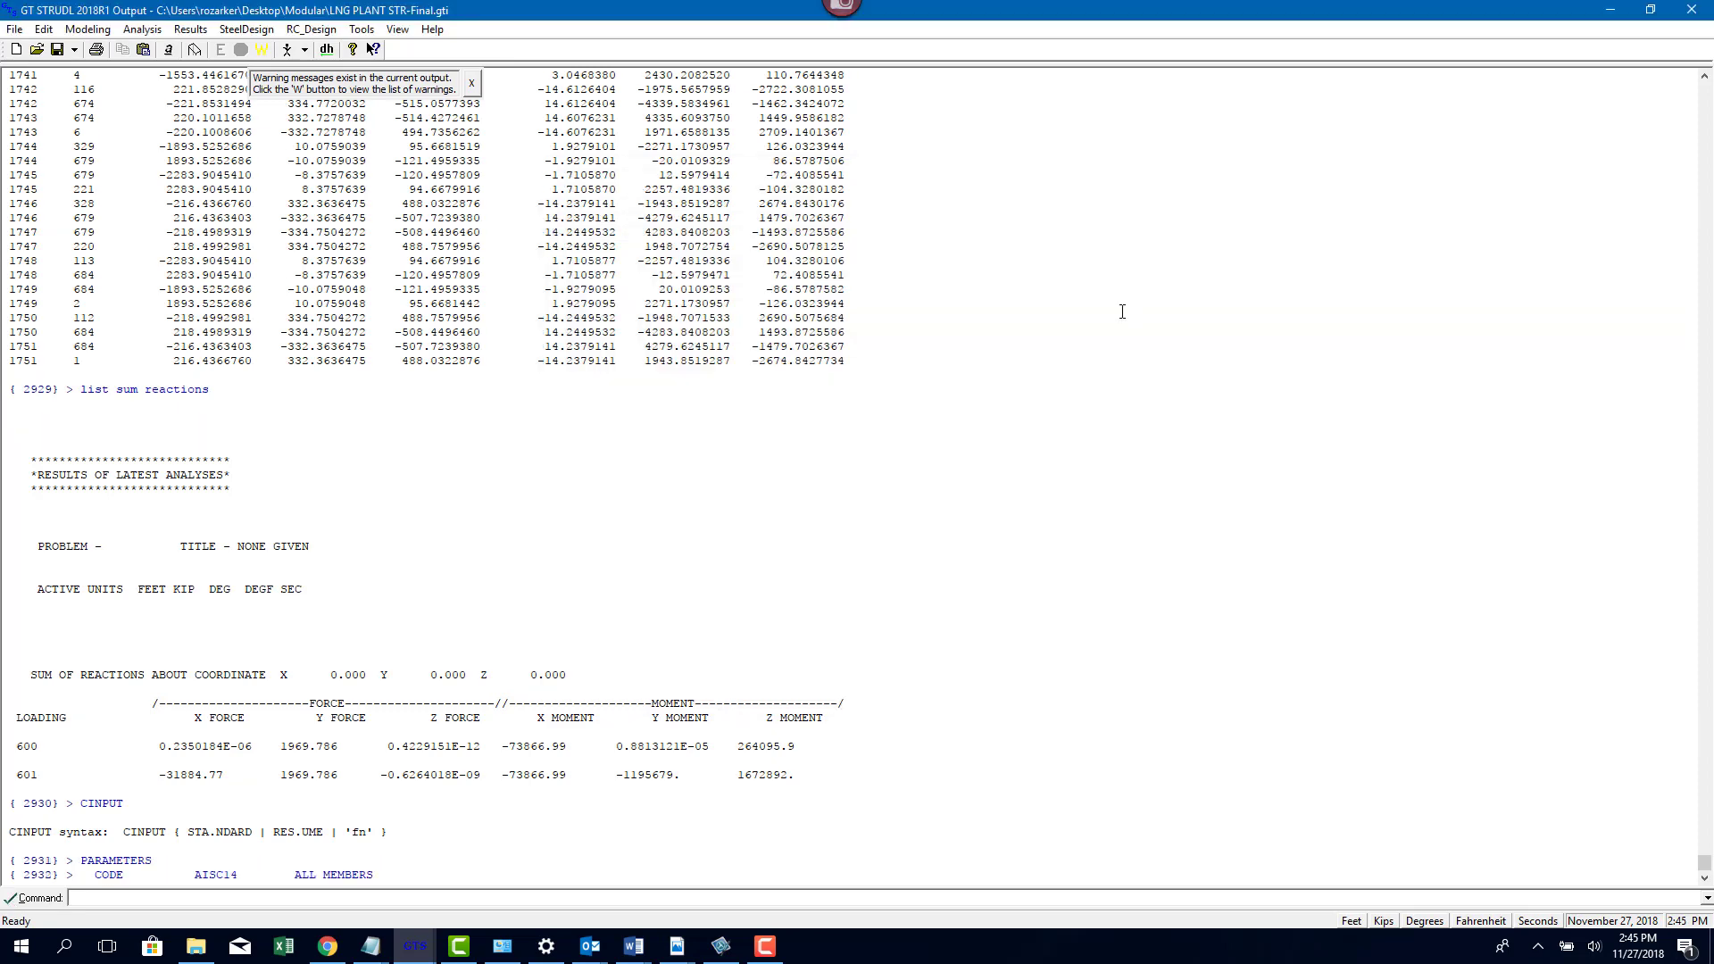
Run a steel code check on all members at the start, middle and end sections plus all maximum force locations
click(246, 30)
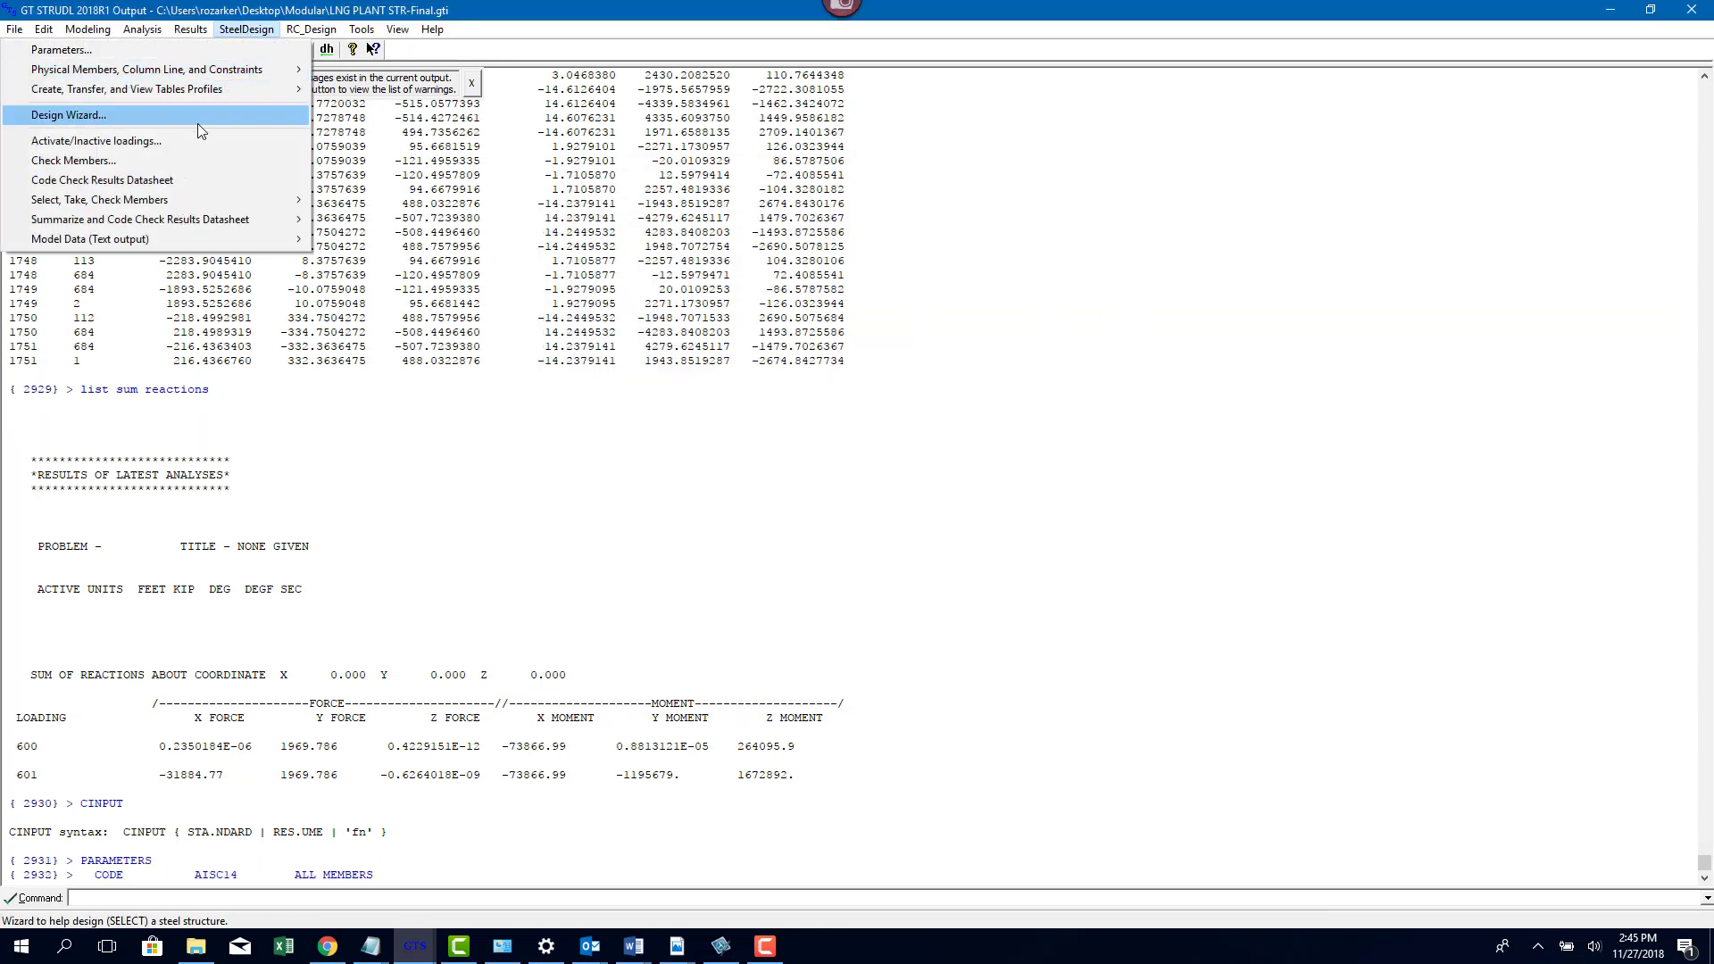
click(195, 159)
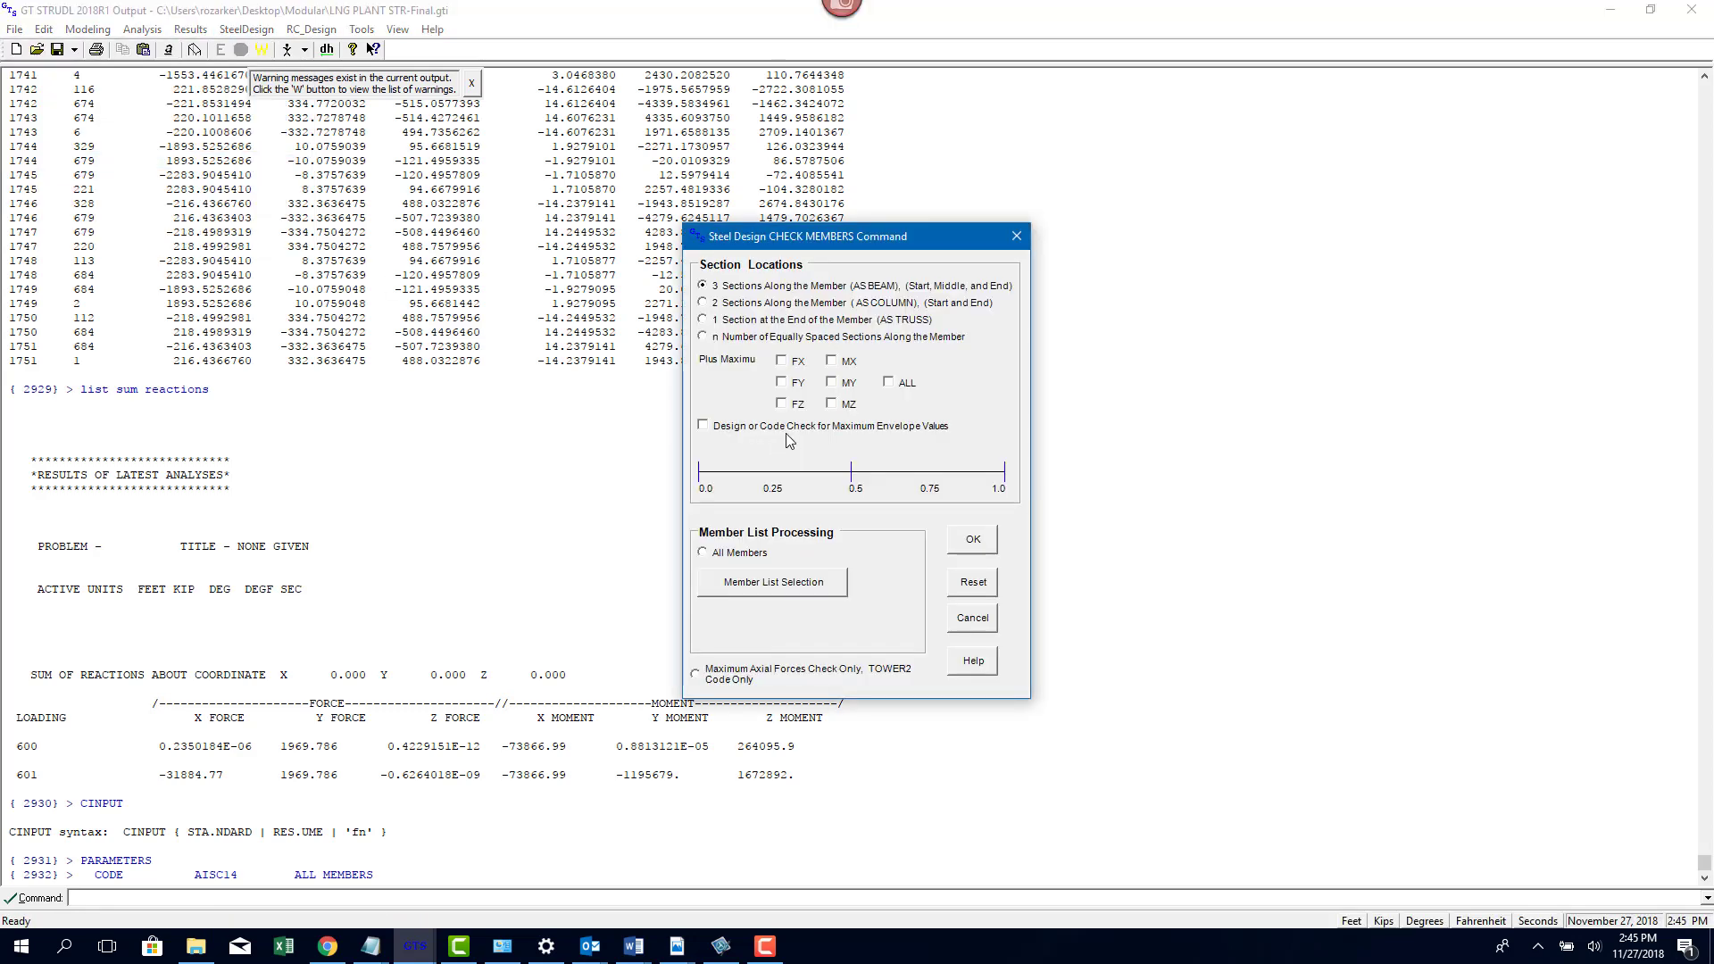
click(888, 382)
click(702, 553)
click(972, 553)
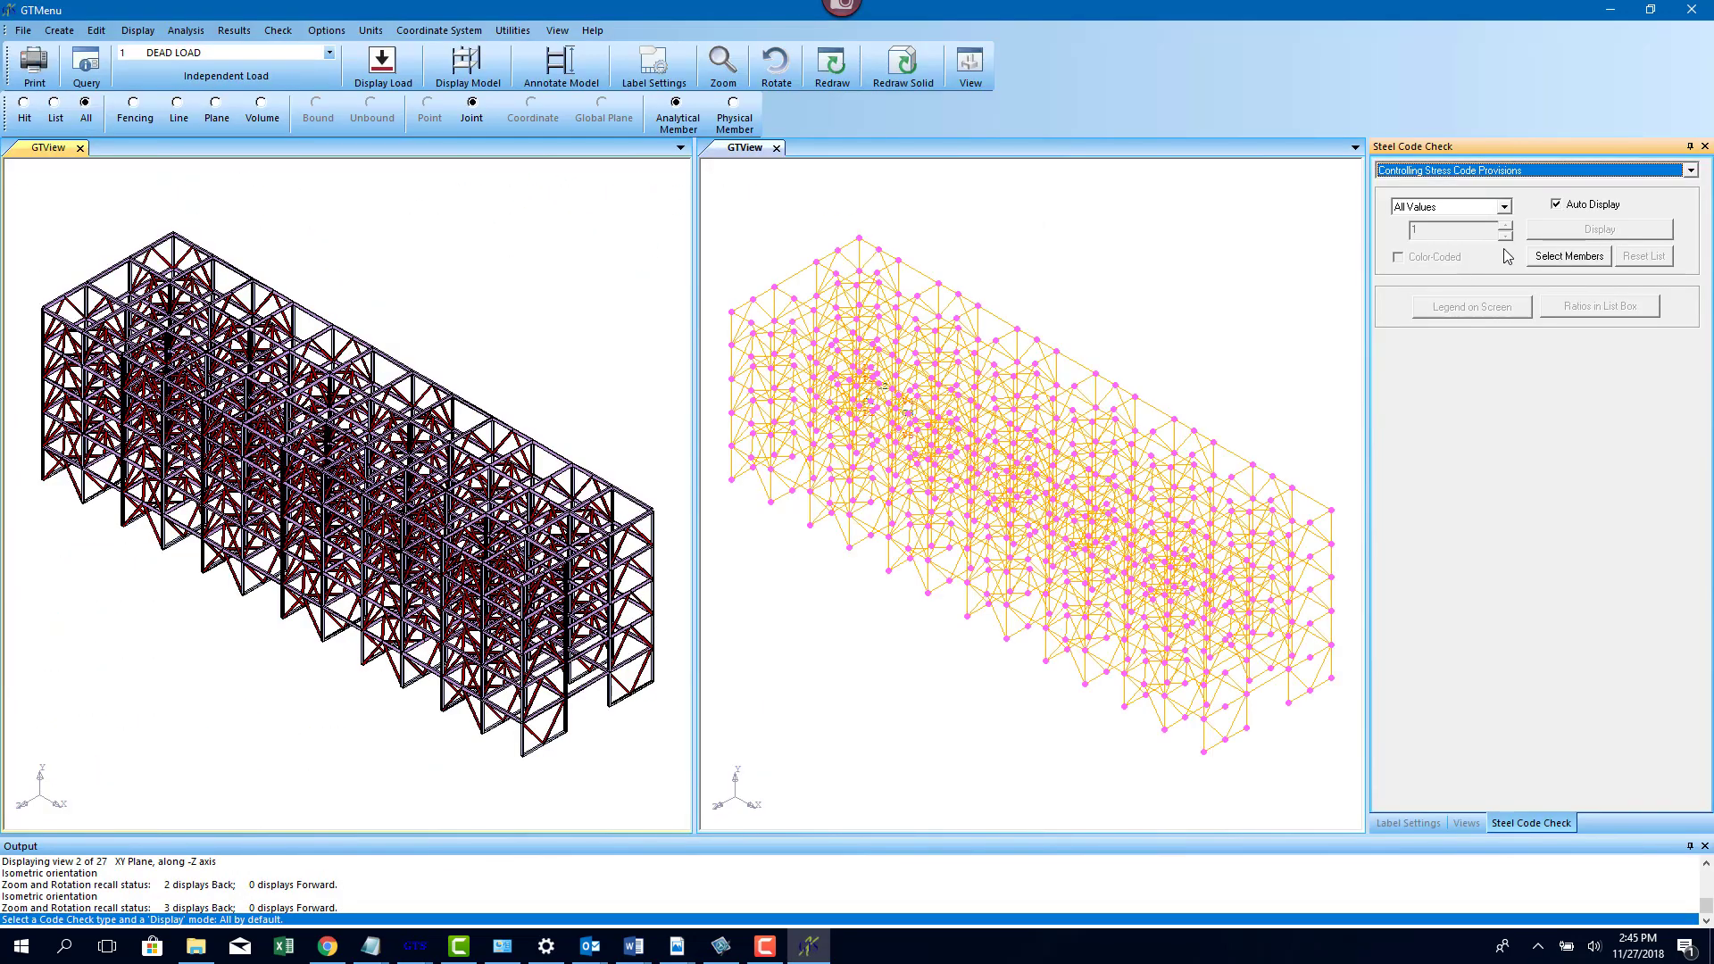
Display the controlling stress code provisions on the members with a pass/fail legend, limited to values greater than 1
click(1564, 256)
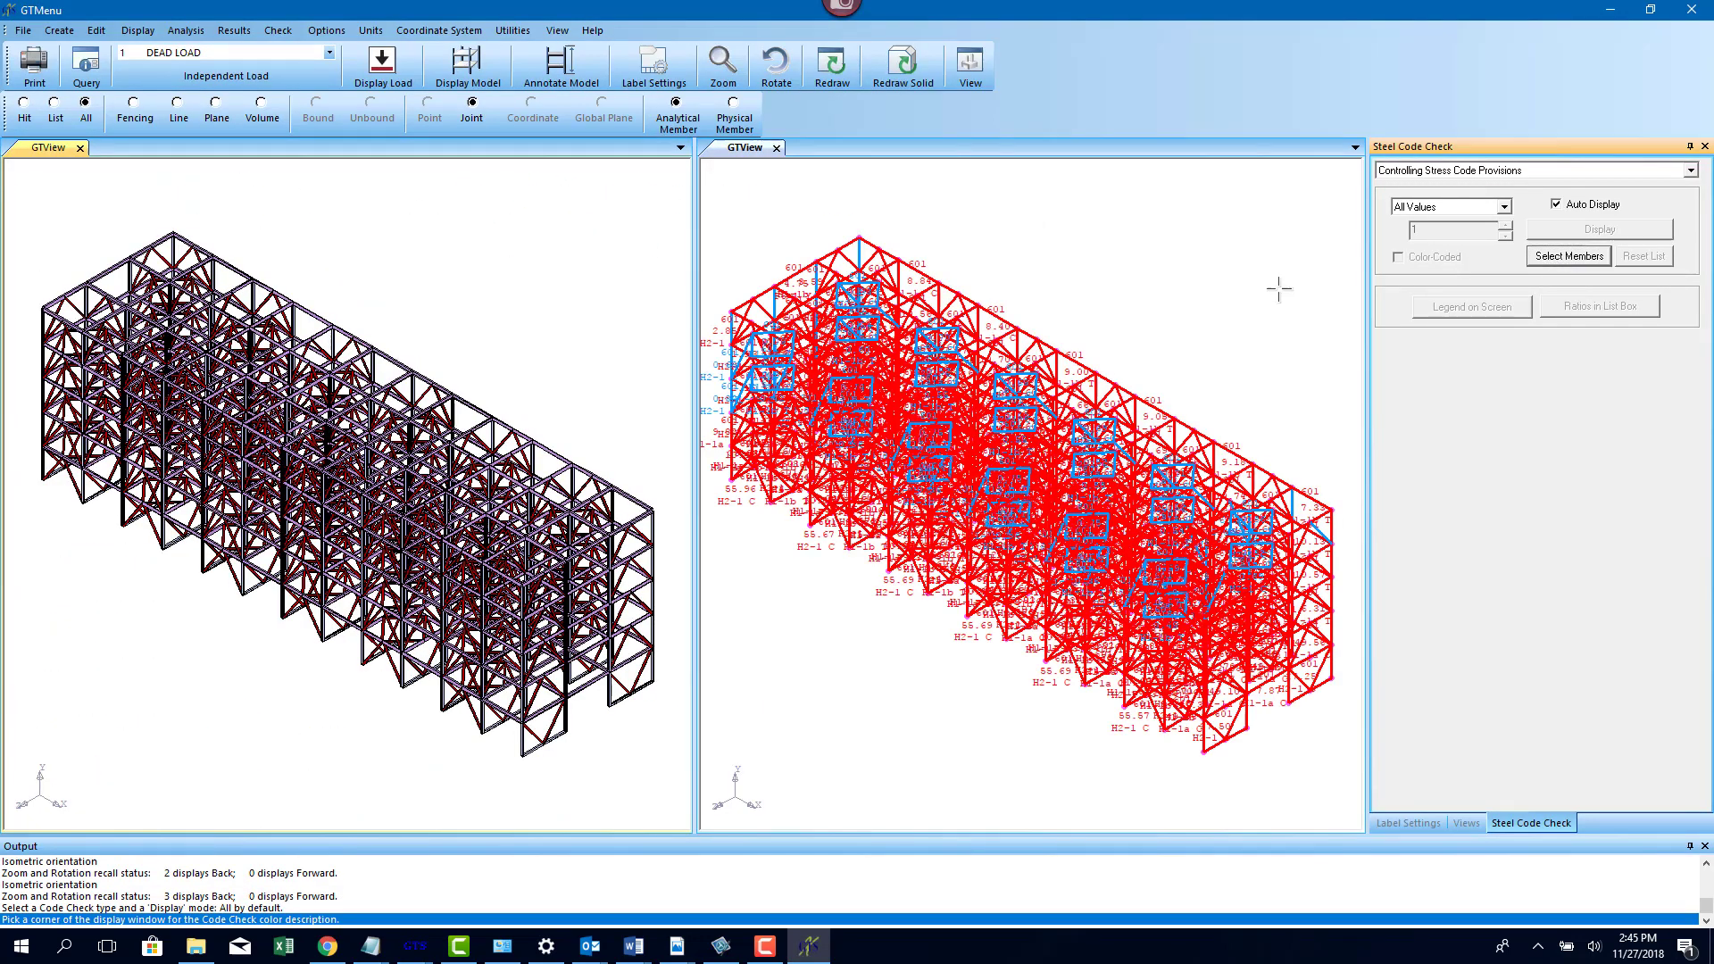
click(1229, 256)
click(1439, 208)
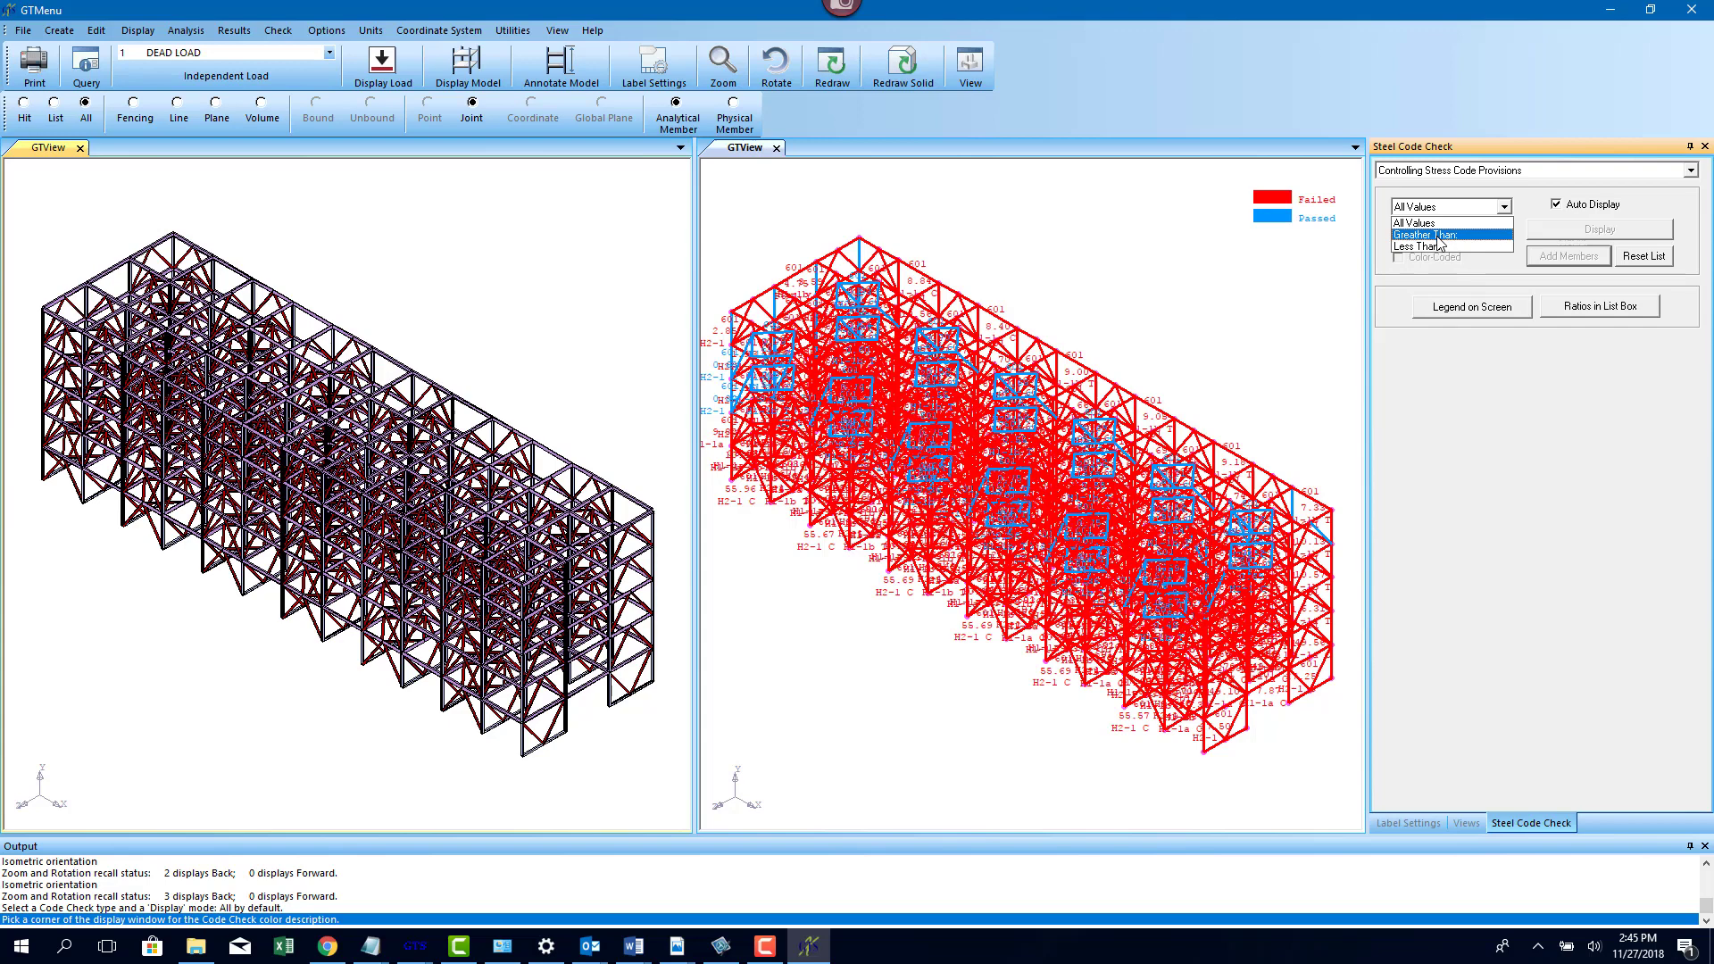
click(1439, 236)
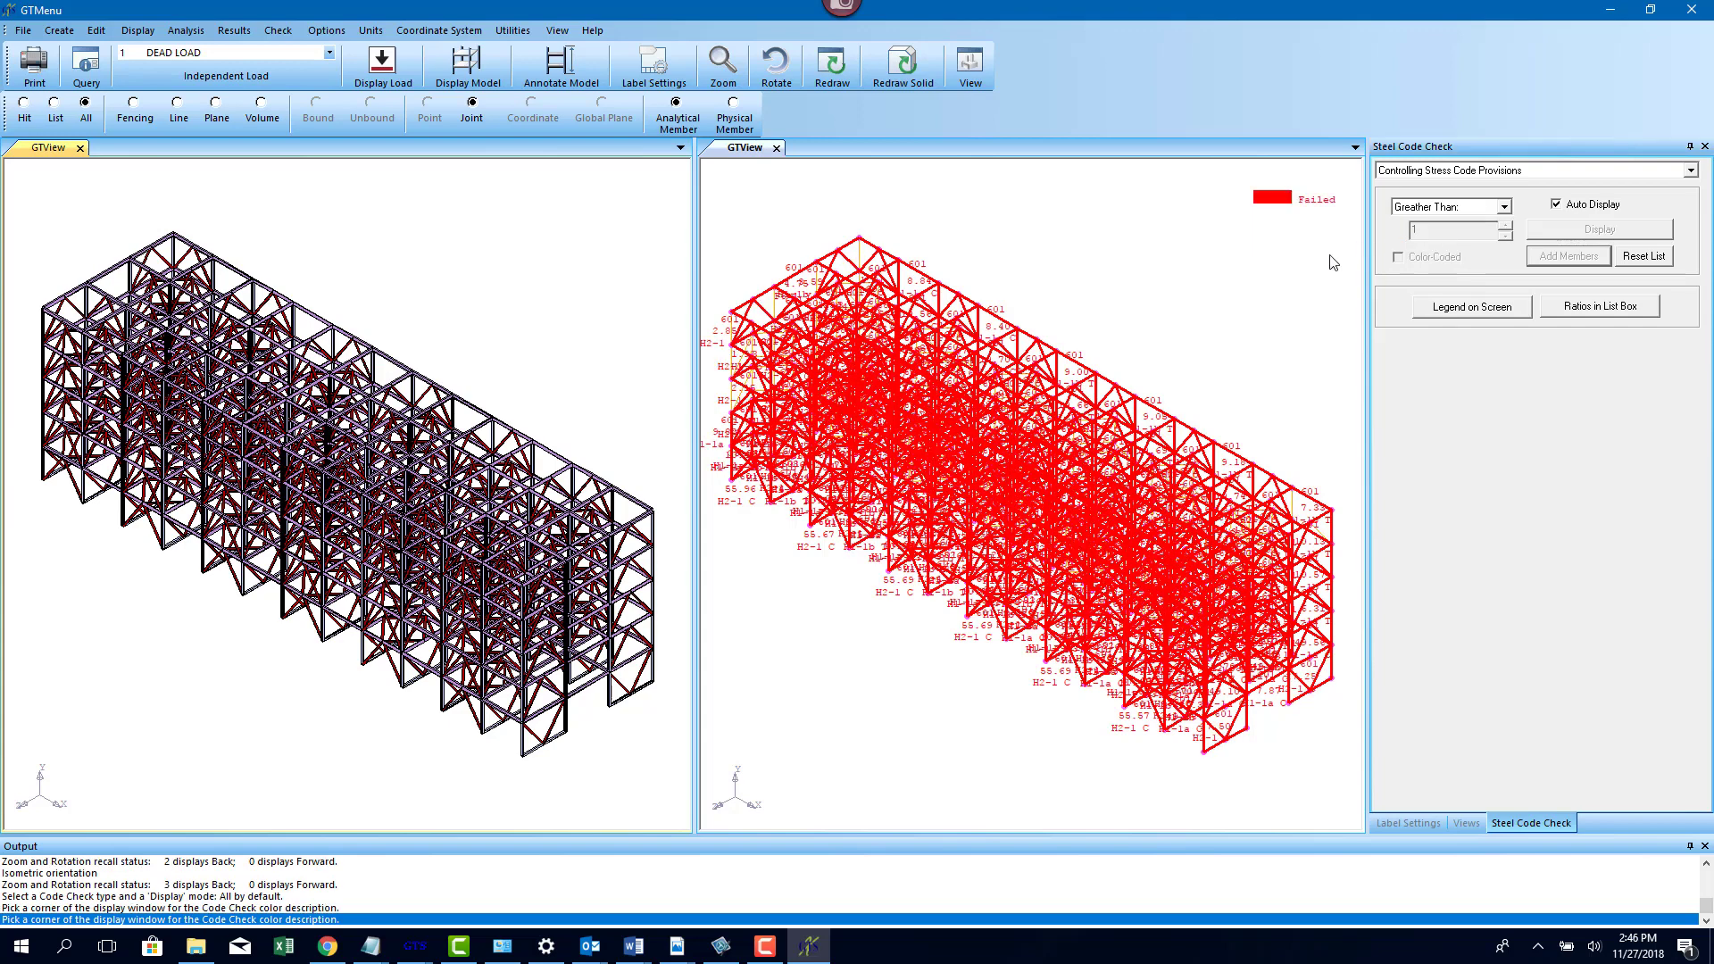
Switch the code check display to actual/allowable stress ratios and place its legend above the model
click(1448, 174)
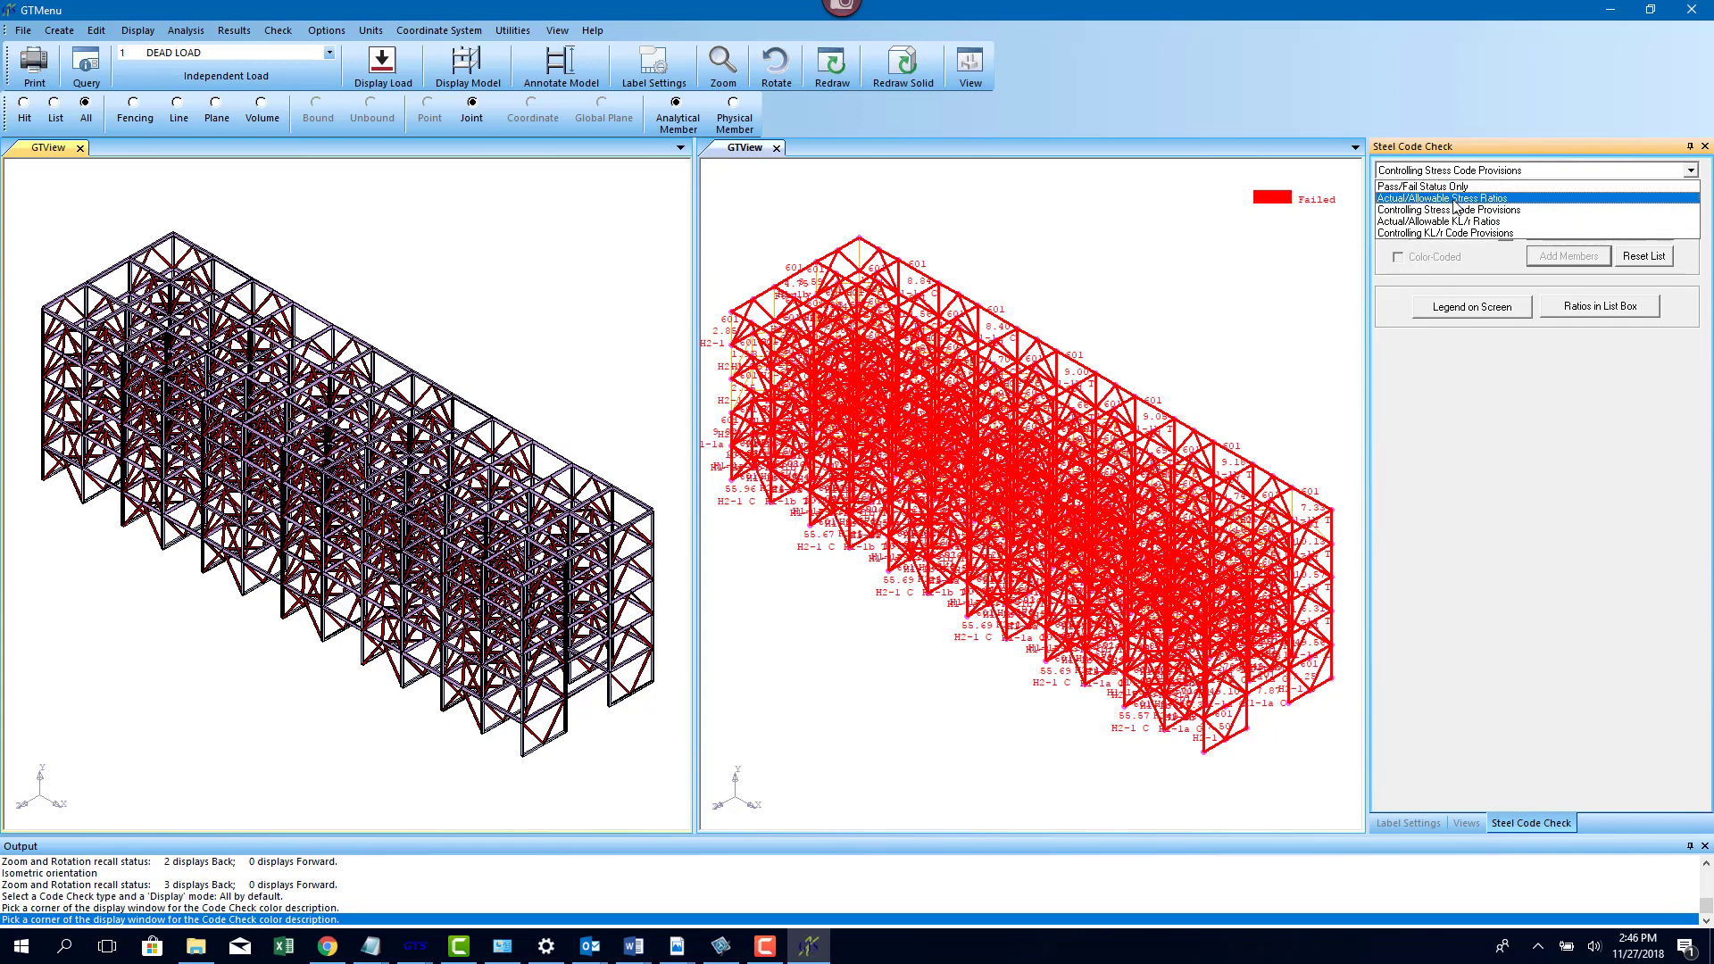
click(1453, 198)
click(1268, 223)
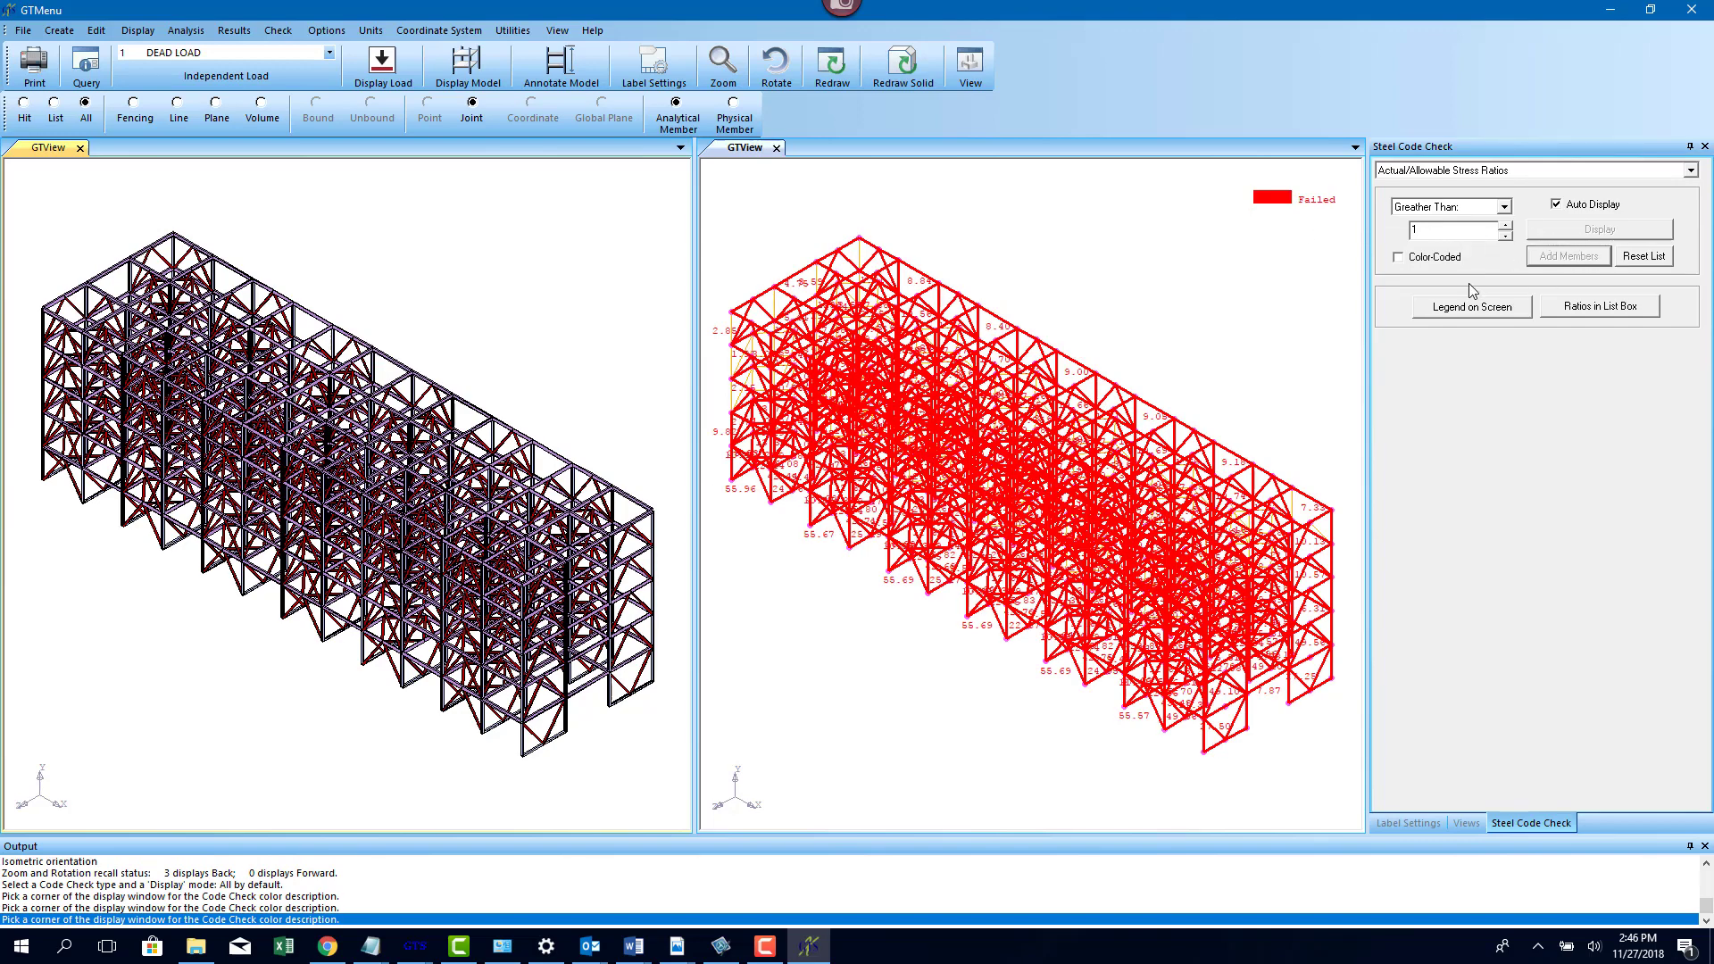
Color-code the actual/allowable stress ratios and place the color legend above the model
click(1438, 258)
click(1228, 237)
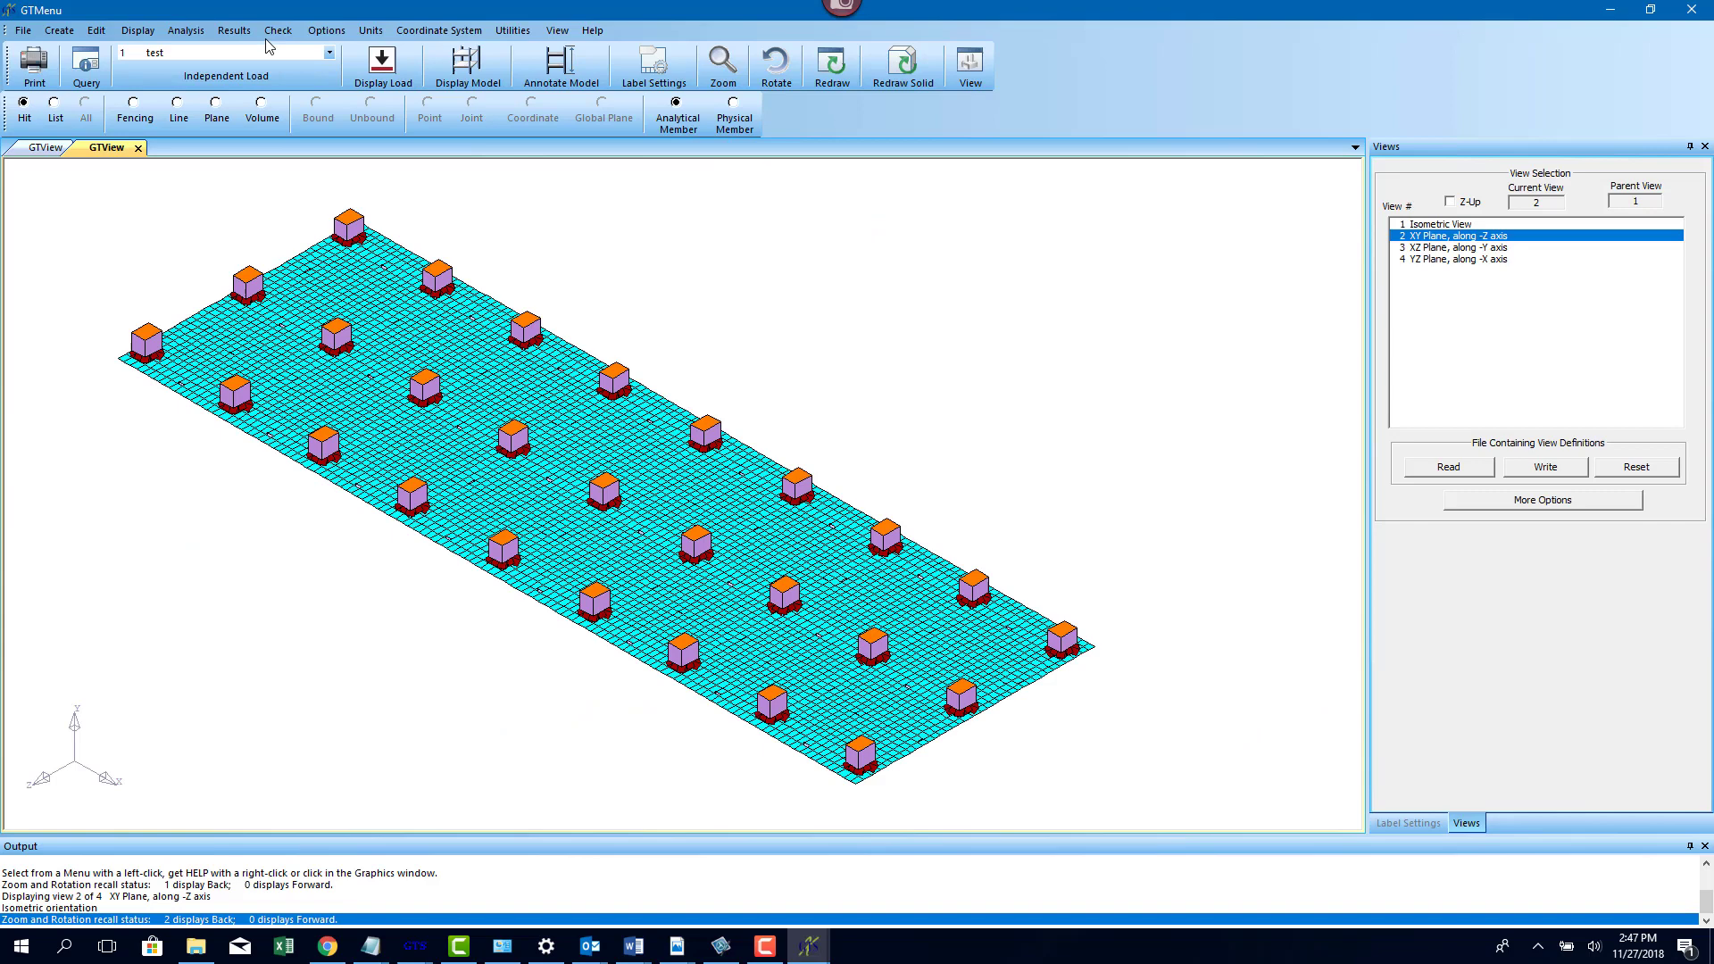
Display the mat foundation's static deformed structure and run its deformation animation at 10% speed
click(237, 32)
click(261, 51)
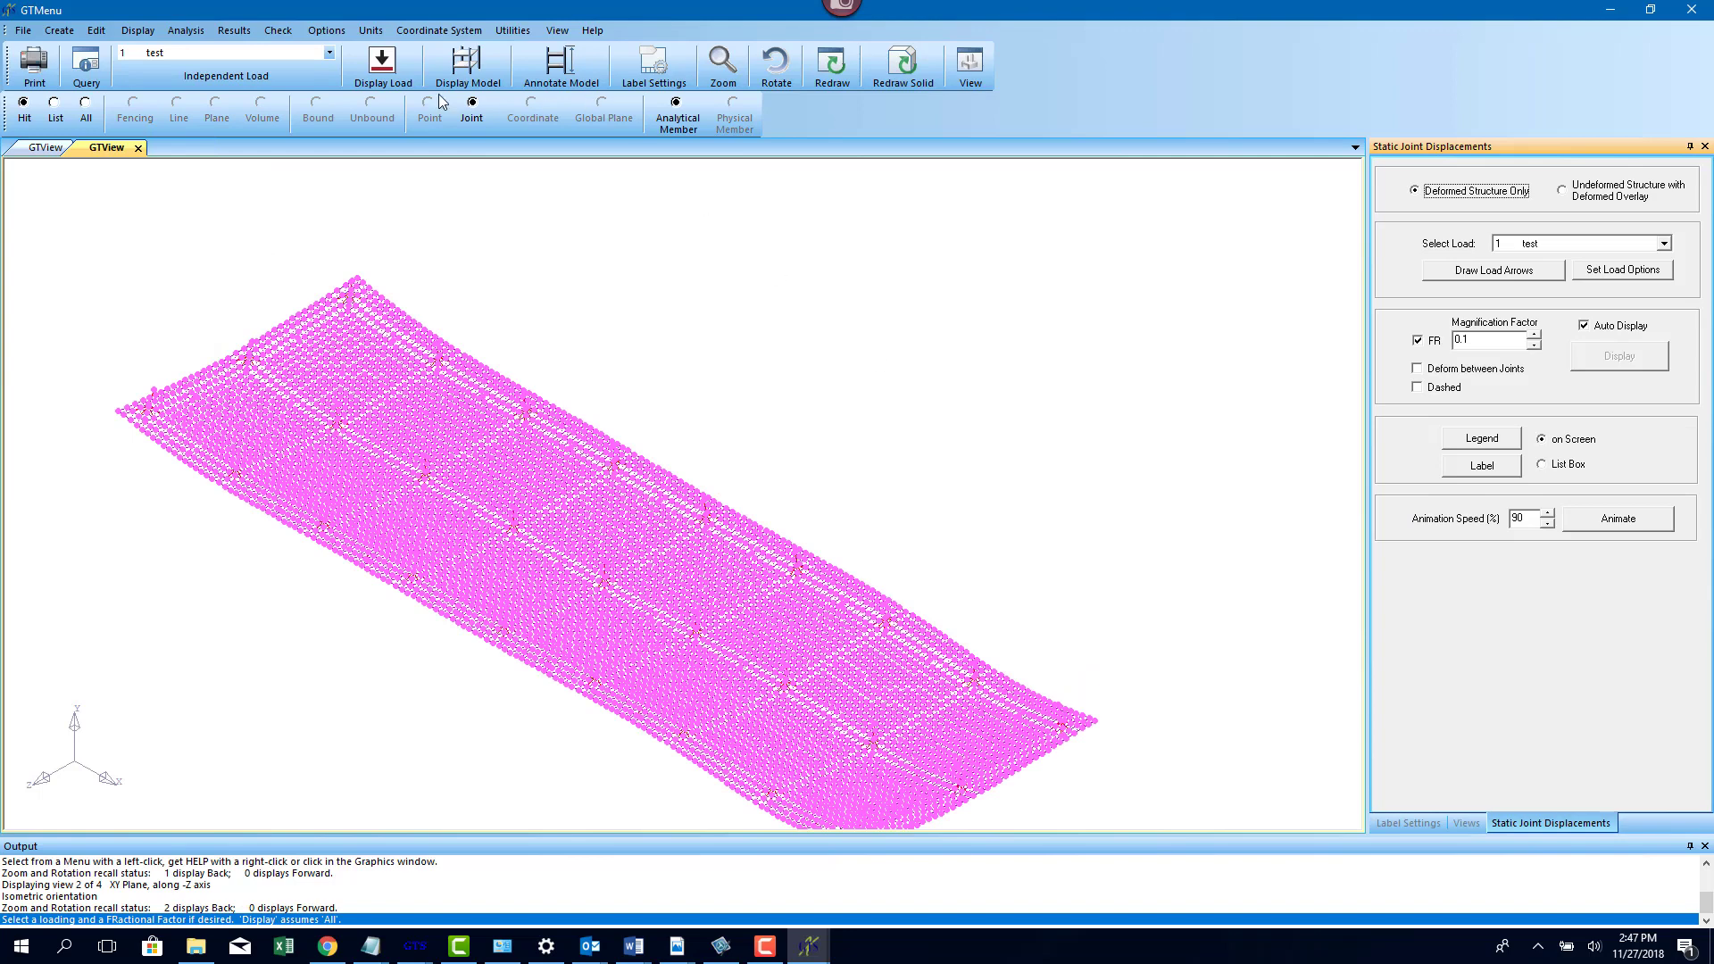
double_click(1535, 516)
click(1672, 520)
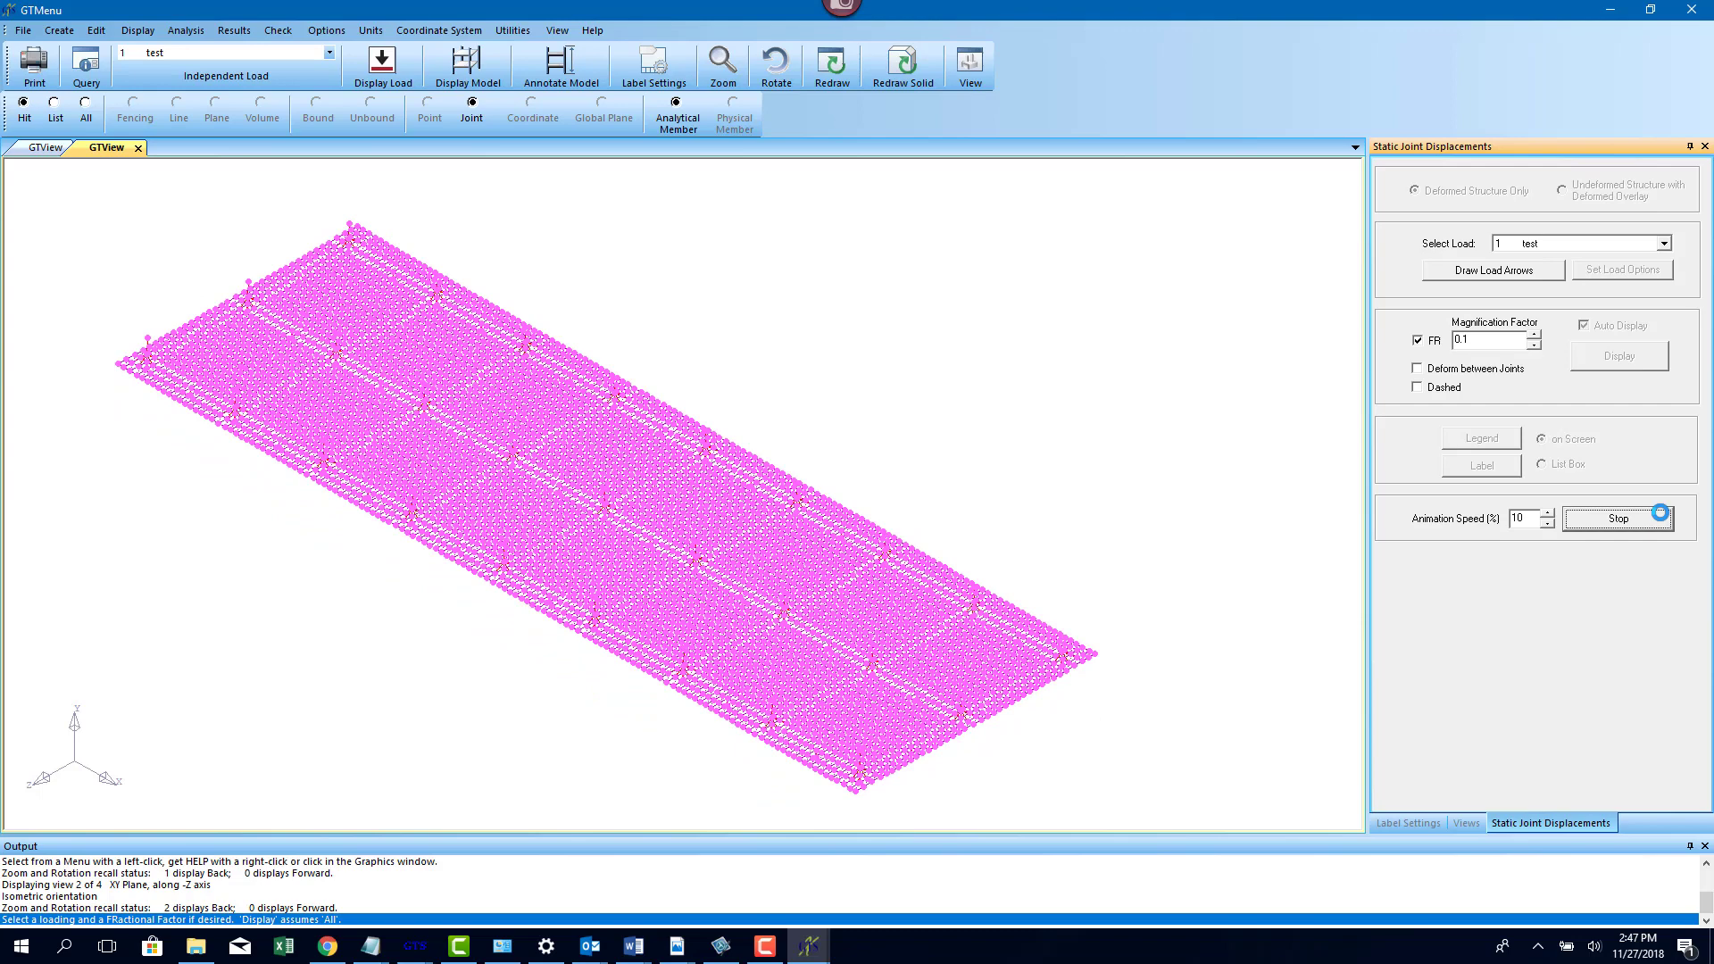
click(1659, 516)
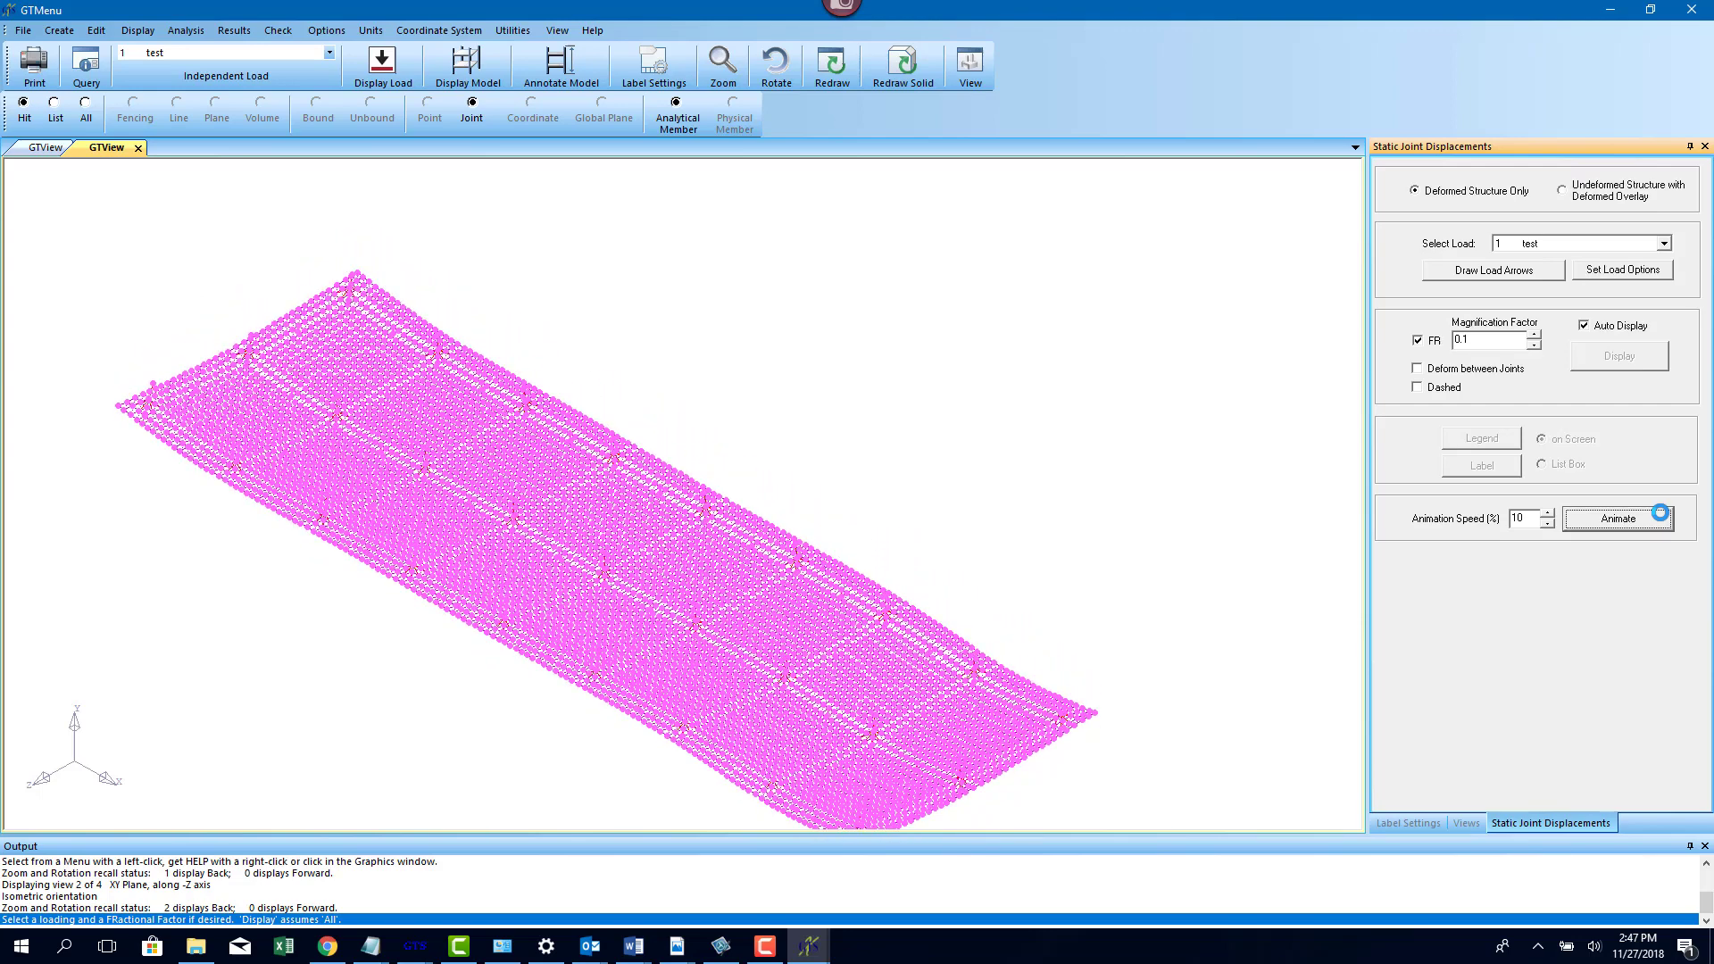
Display the finite element stress contours on the mat for load test
click(250, 33)
mouse_move(306, 268)
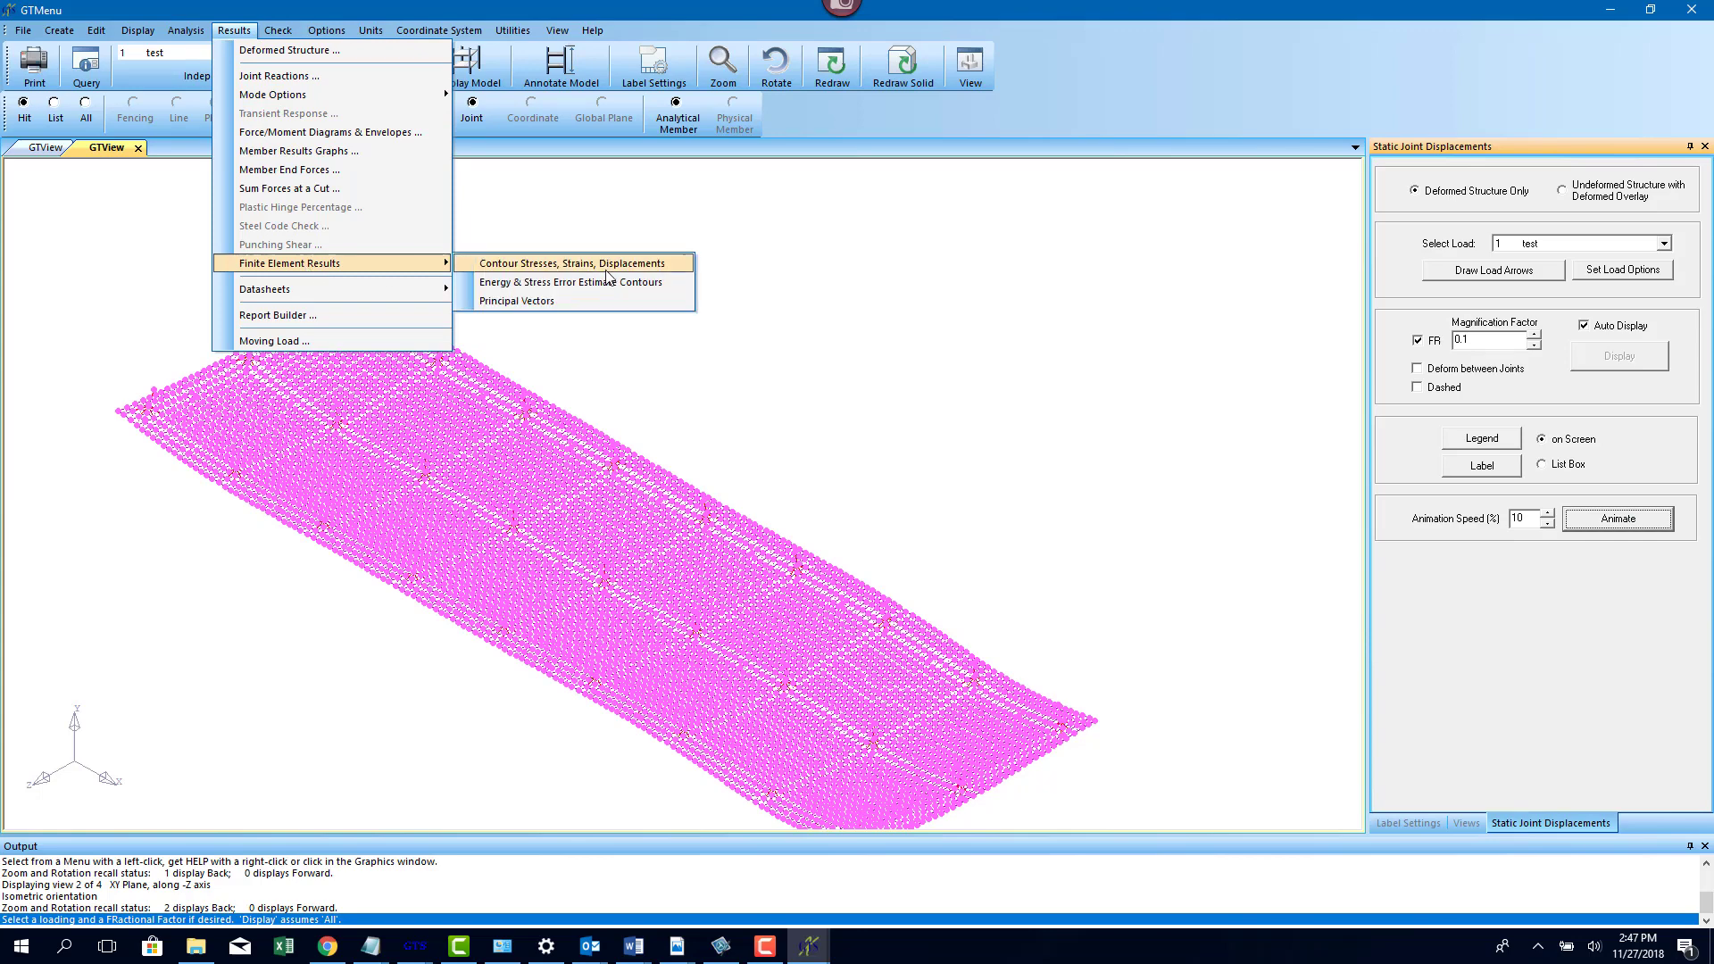
click(638, 263)
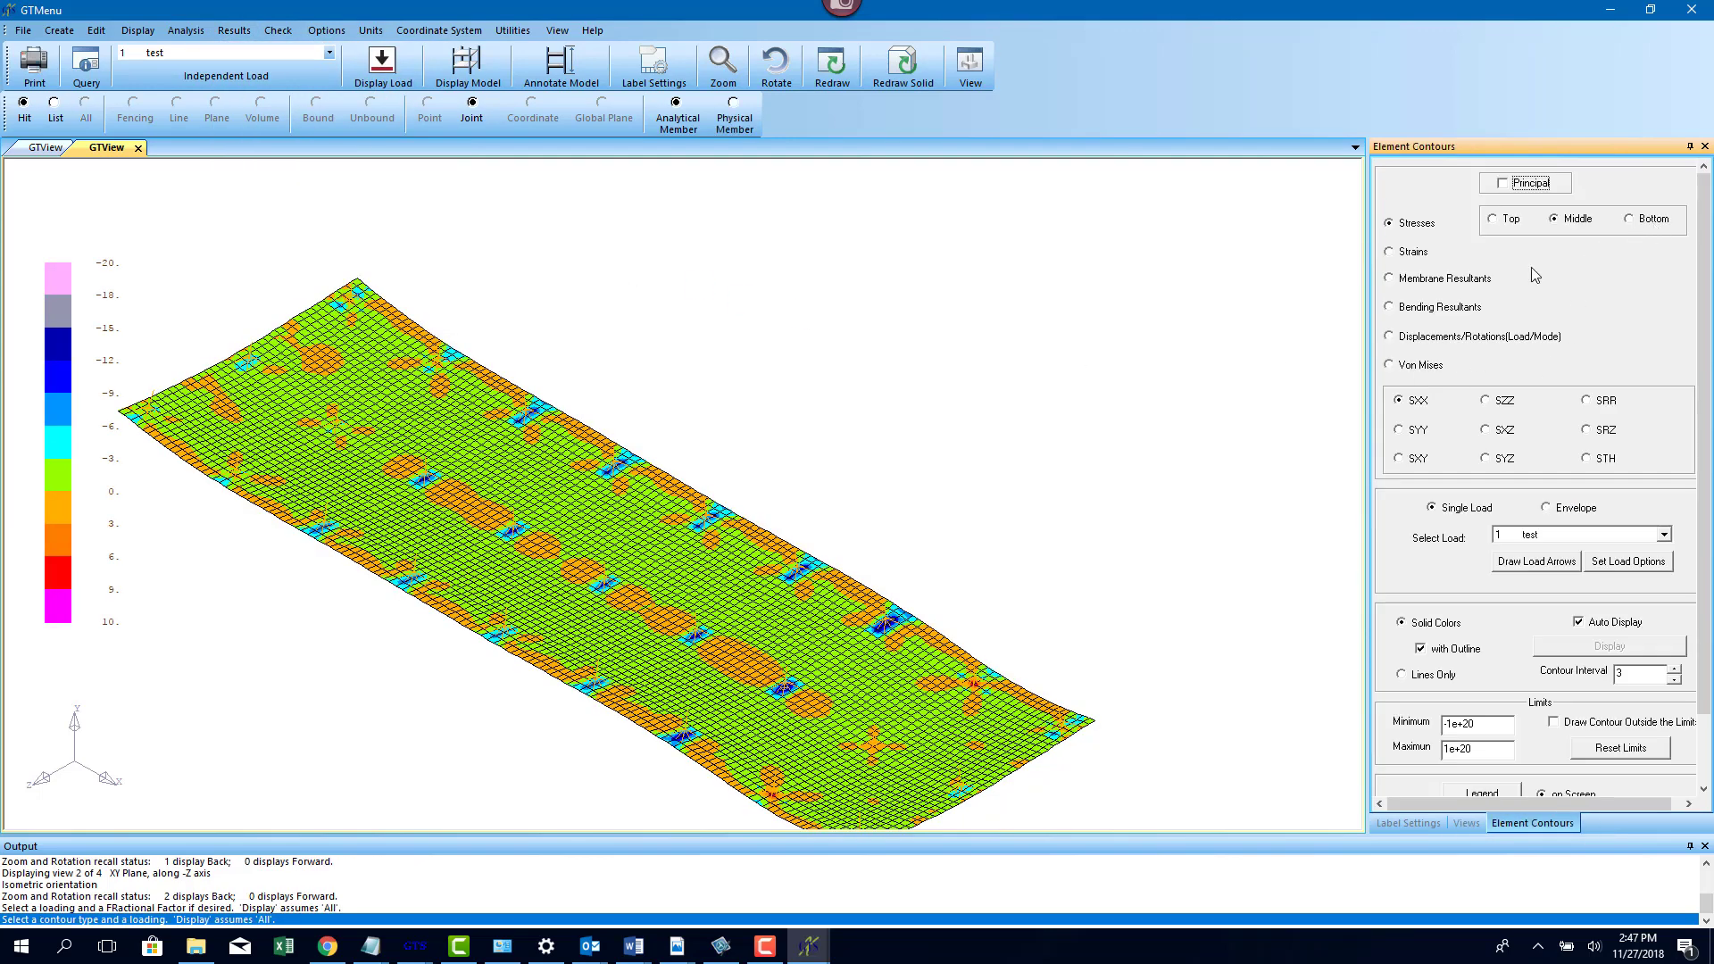
Contour the mat's bending resultants, going through the MXX, MYY and MXY components
click(1439, 312)
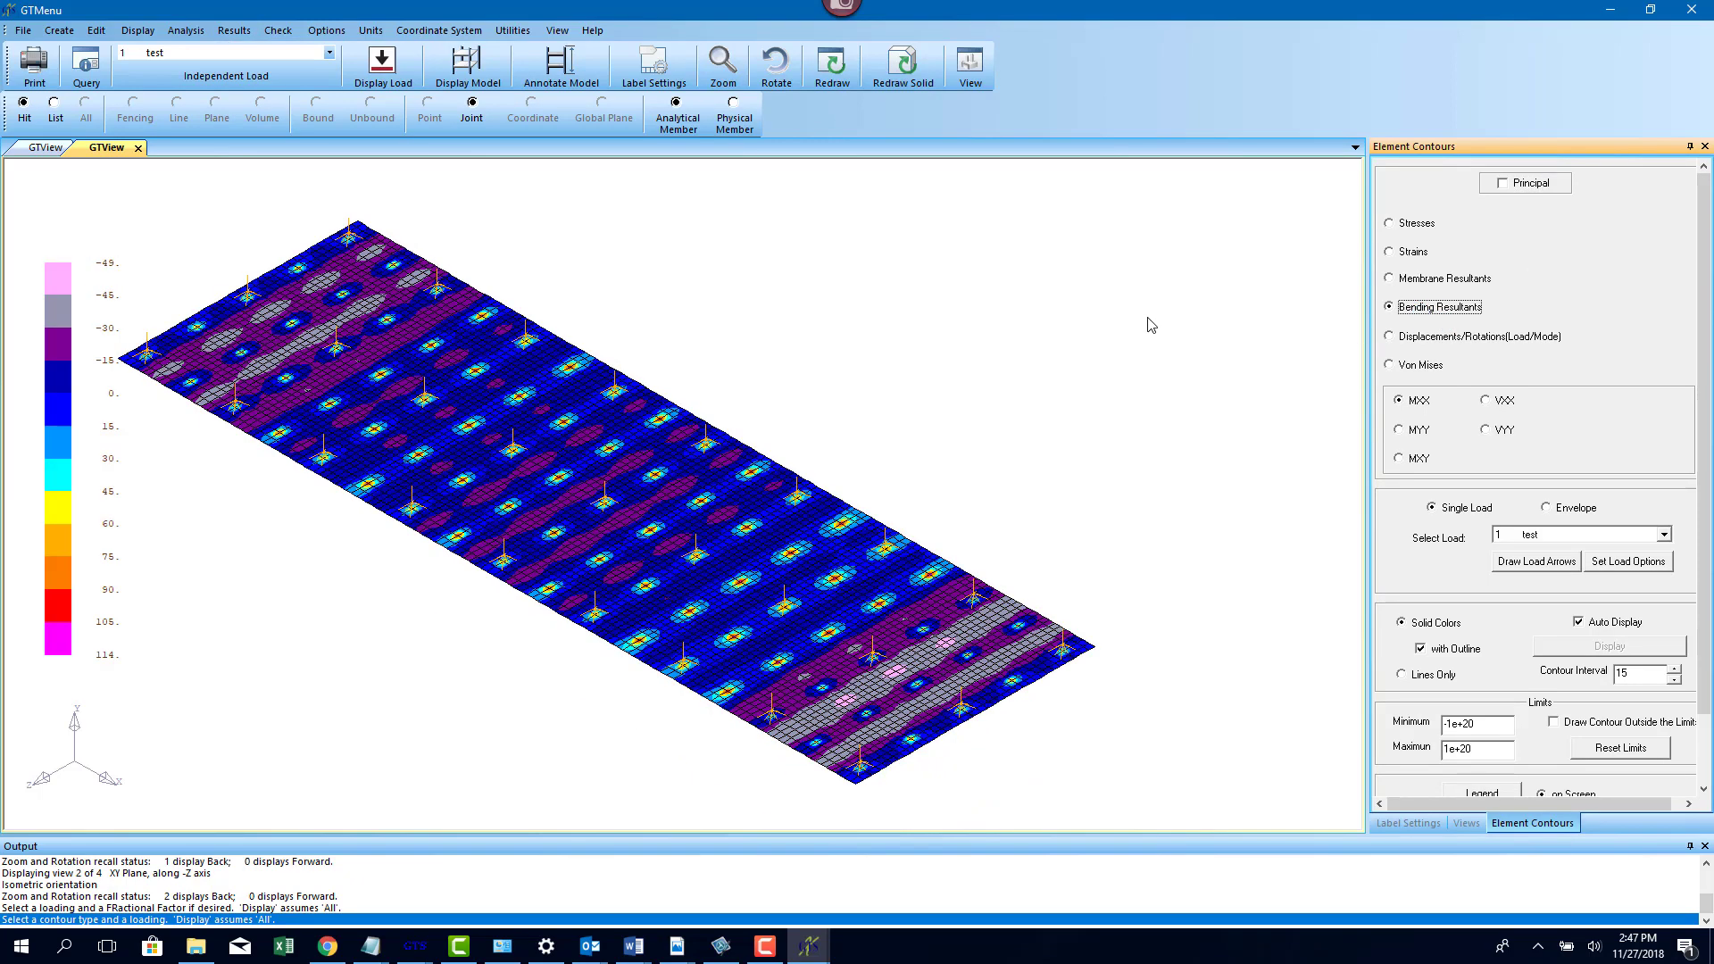
scroll(860, 429, up, 1)
scroll(803, 568, up, 4)
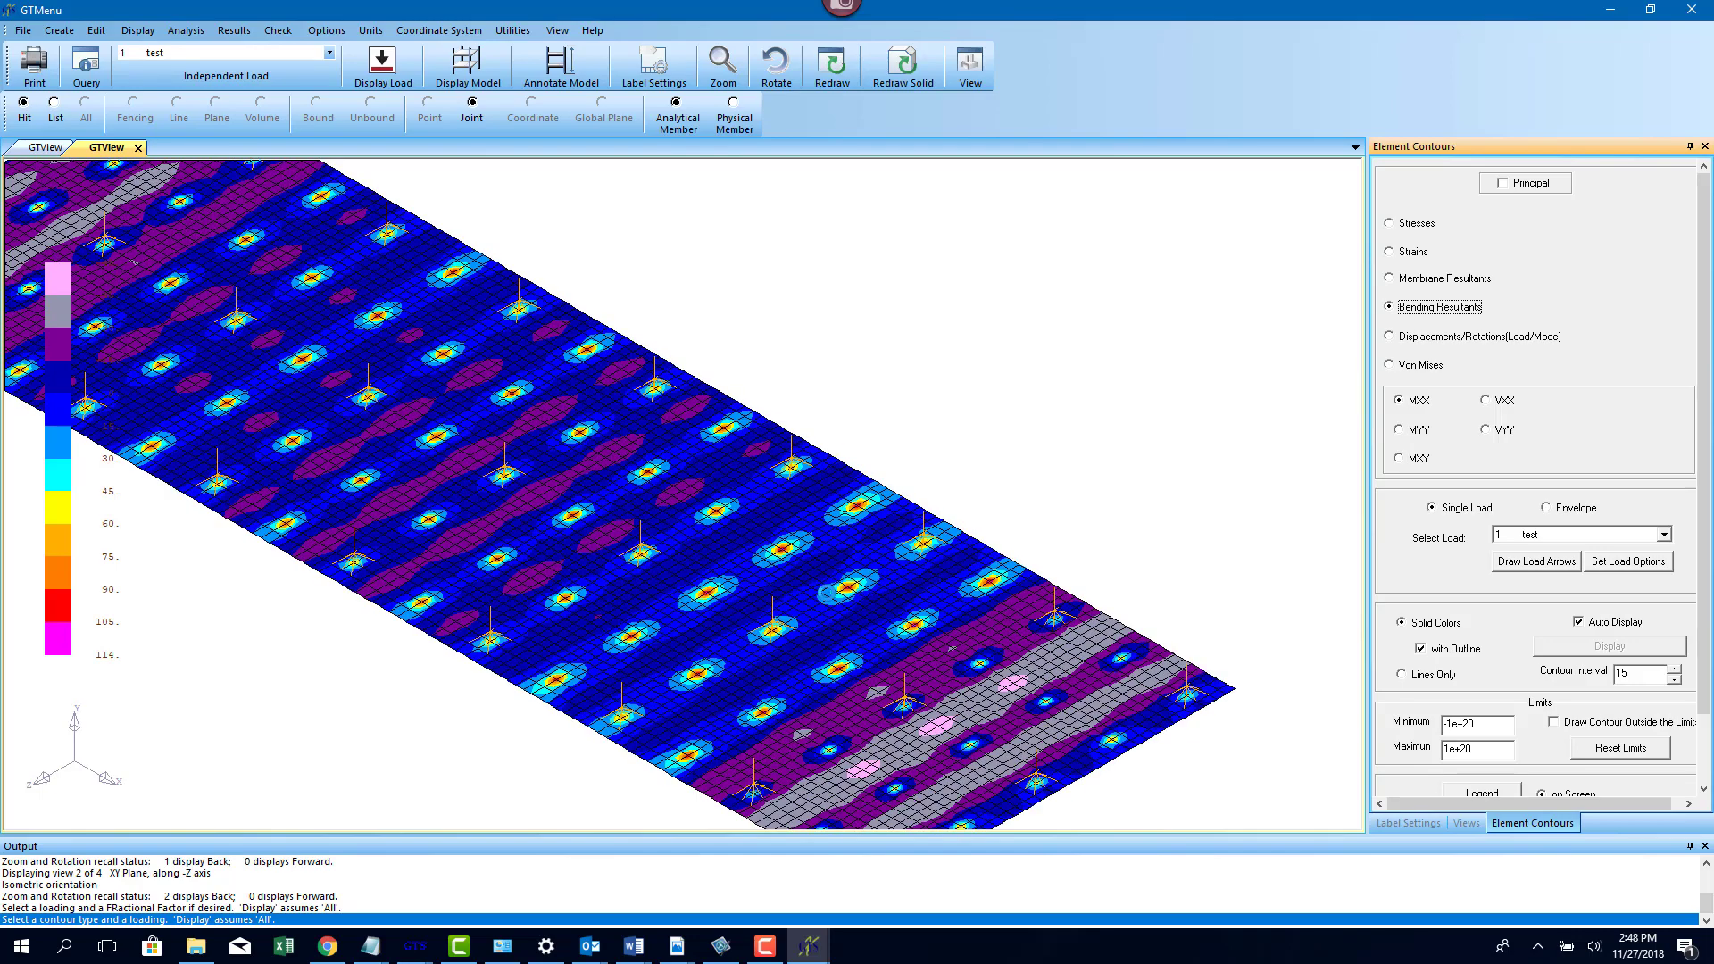
click(1417, 430)
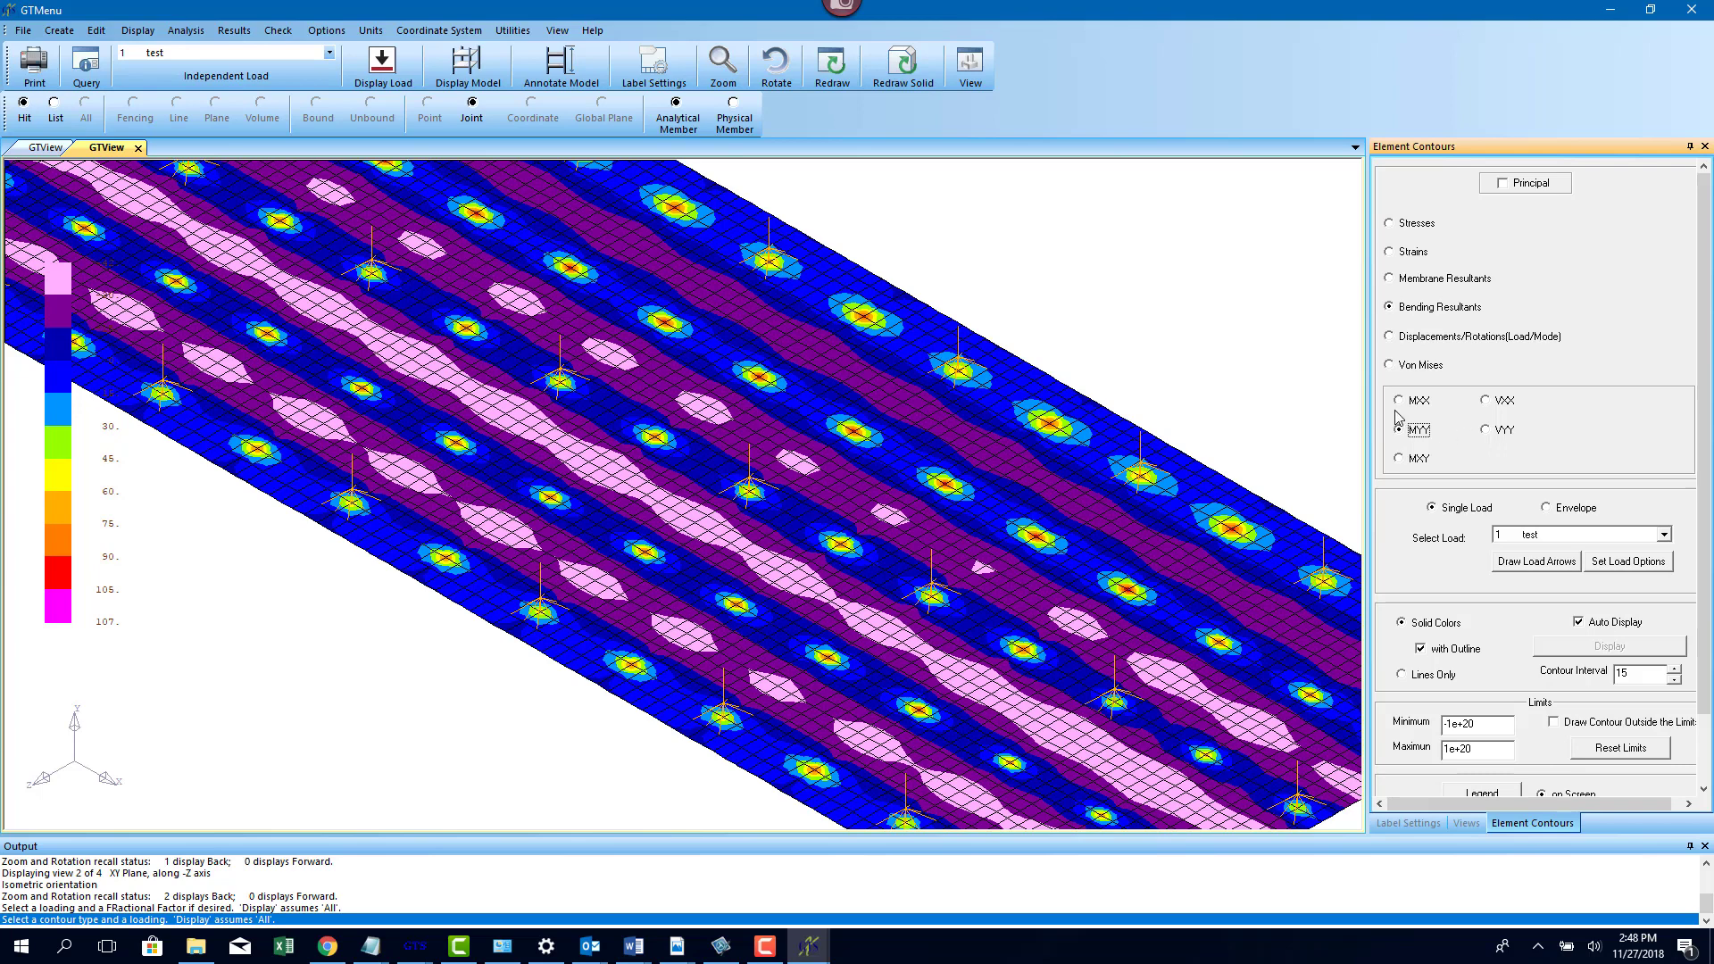
click(1399, 458)
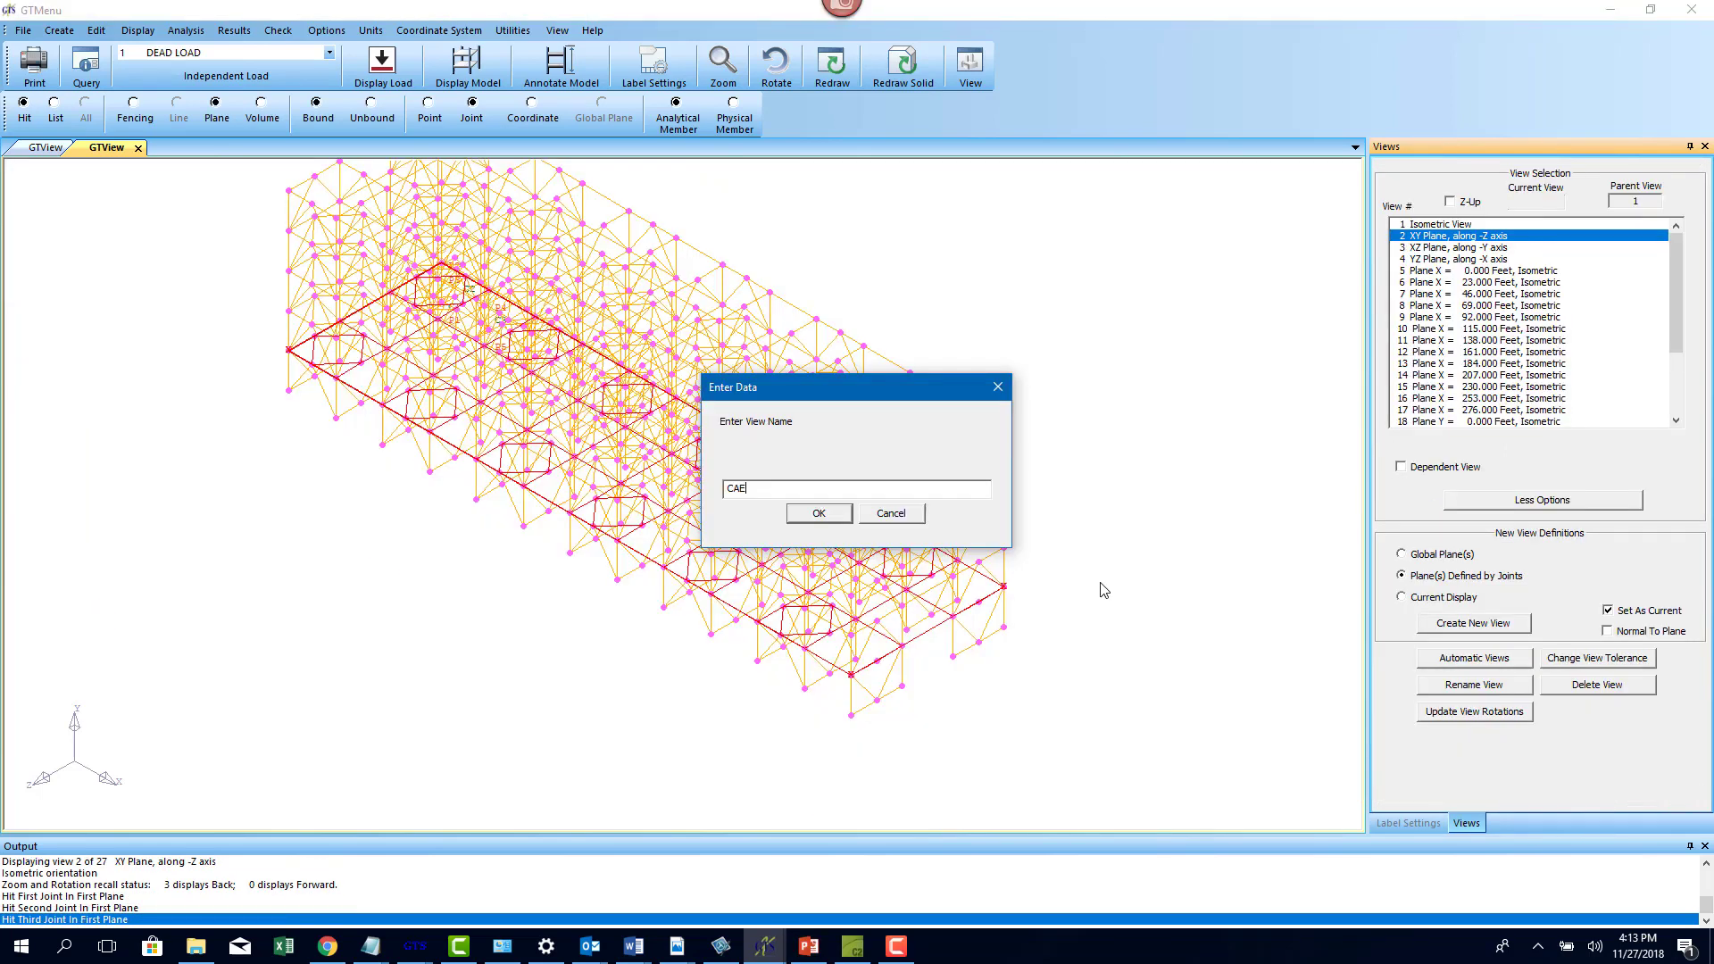
Name the new joint-defined plane view CAE2 and generate a GT STRUDL input file of only the current view, saved as CAE2
key(Return)
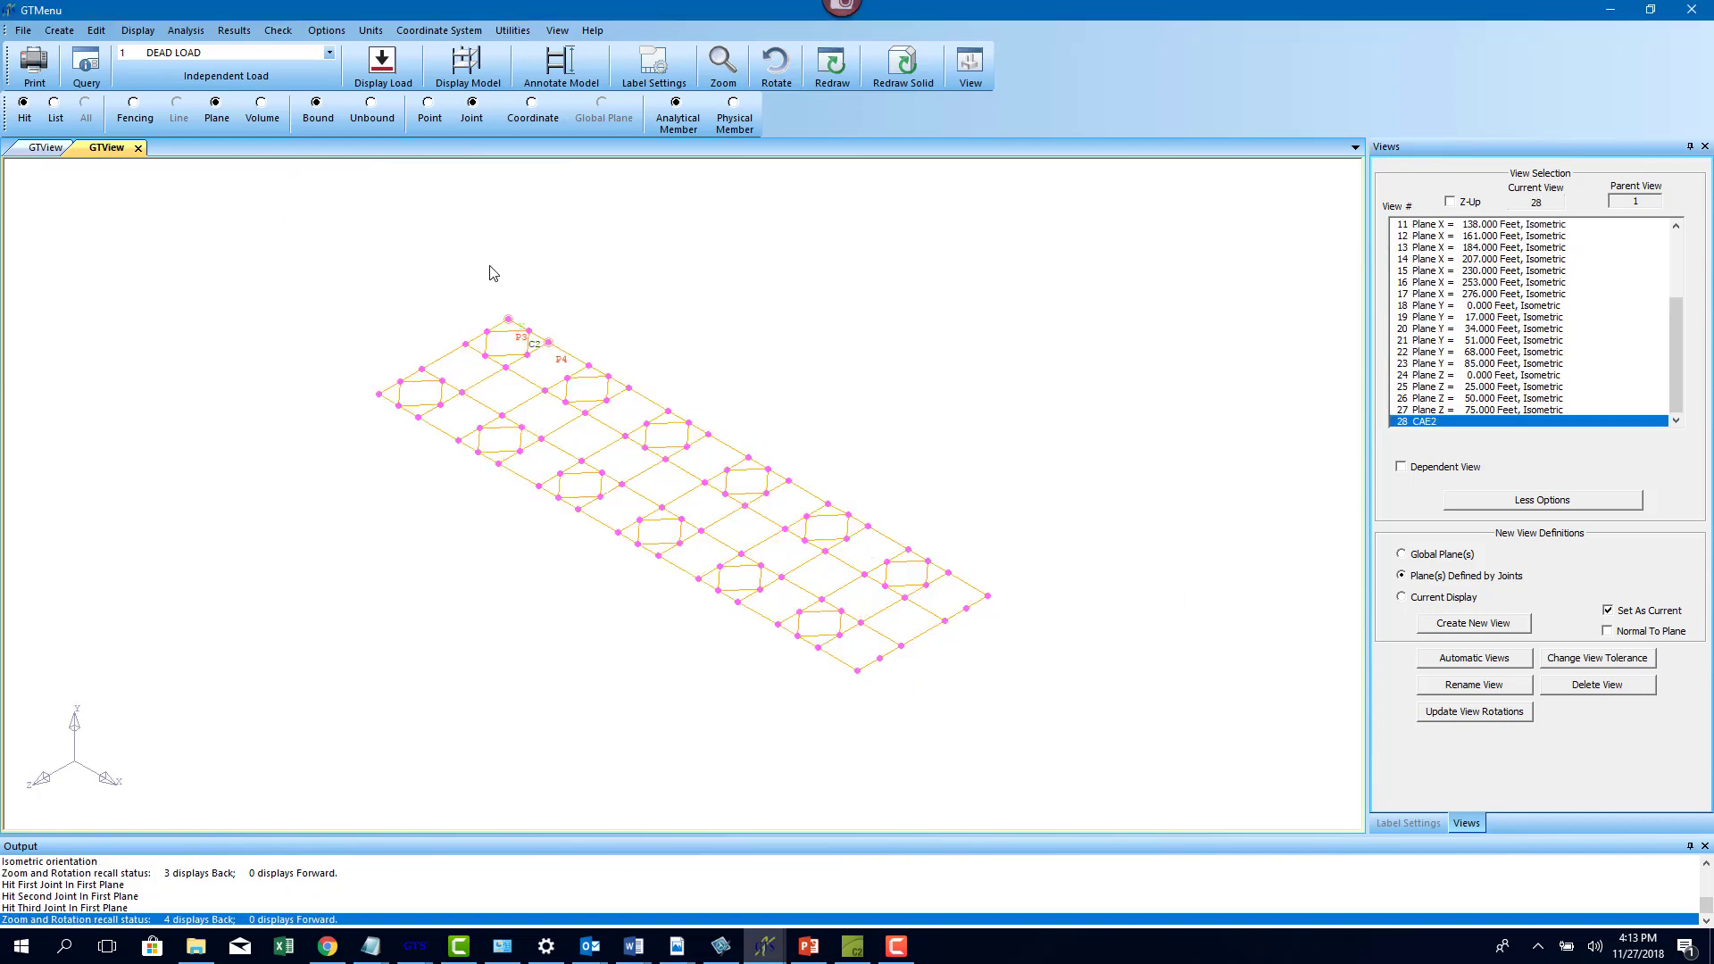
click(22, 30)
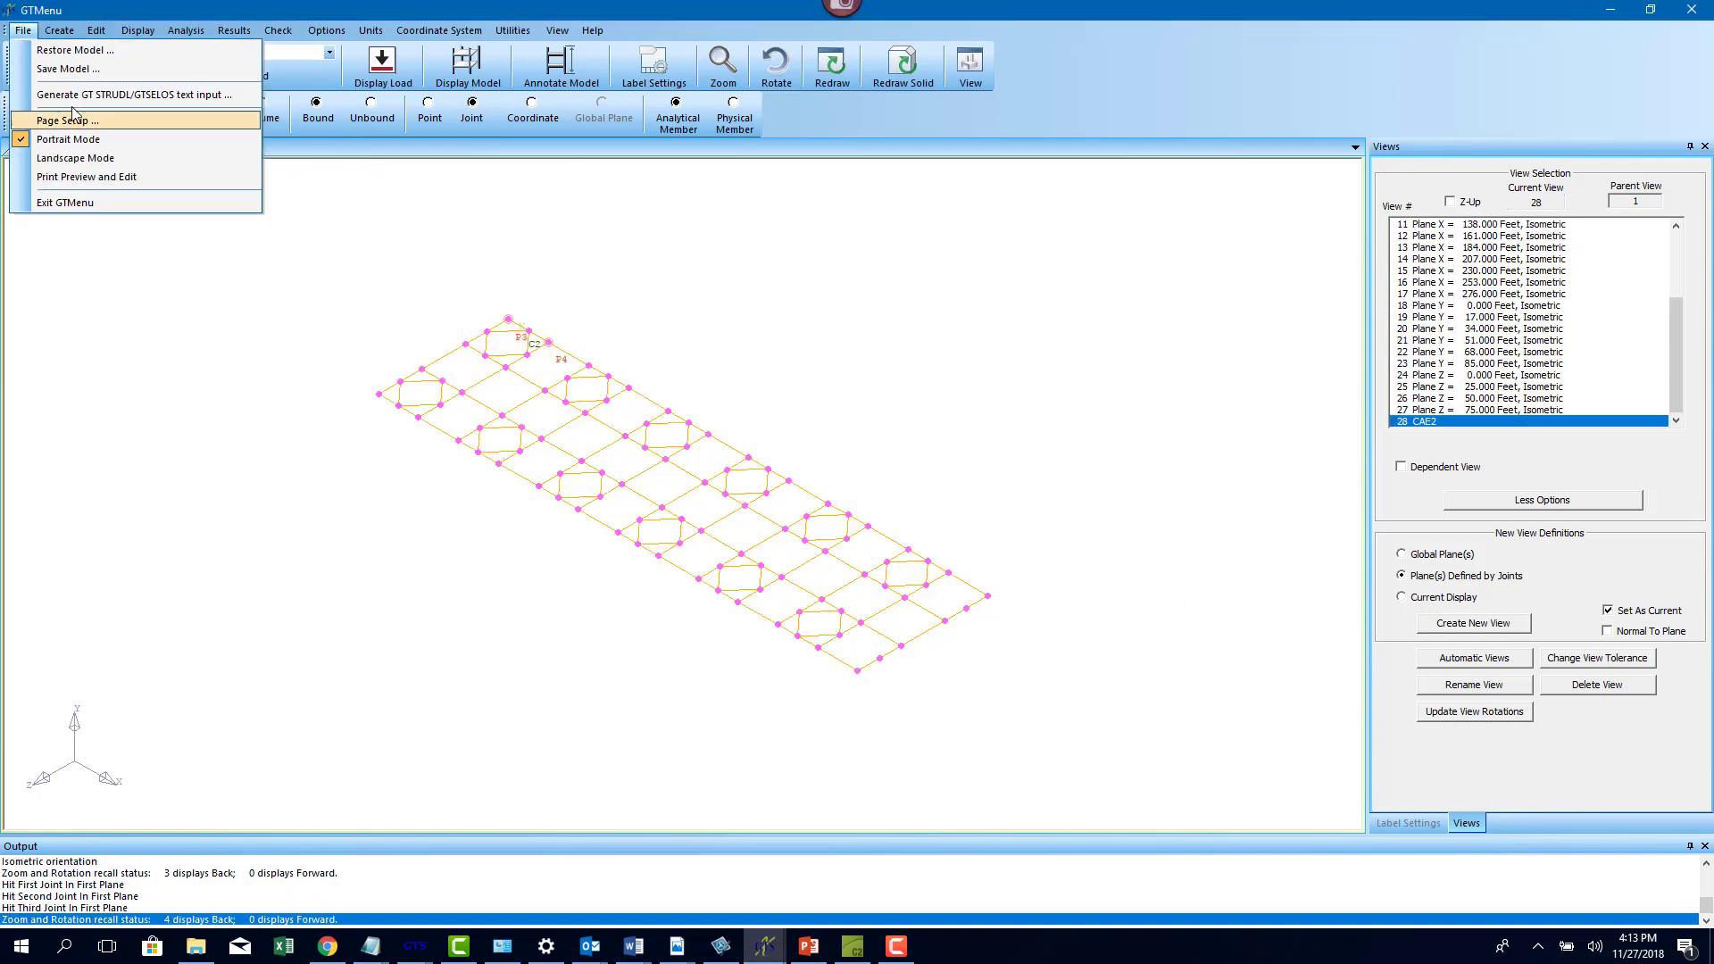
click(81, 95)
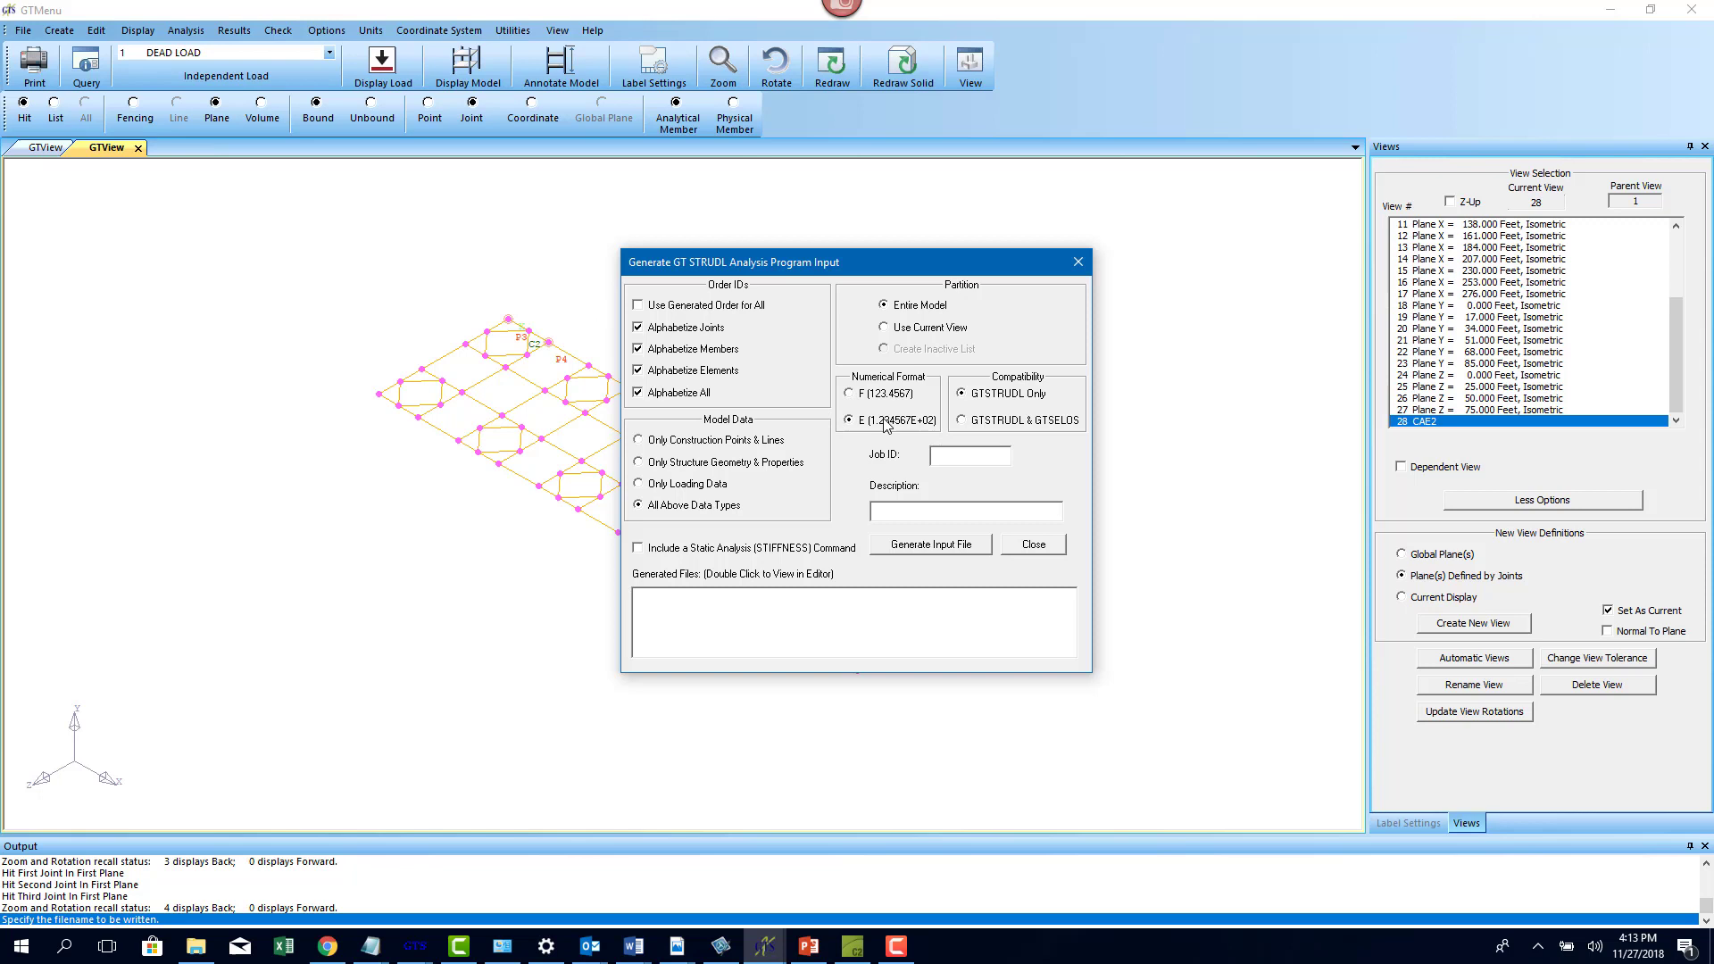
click(907, 327)
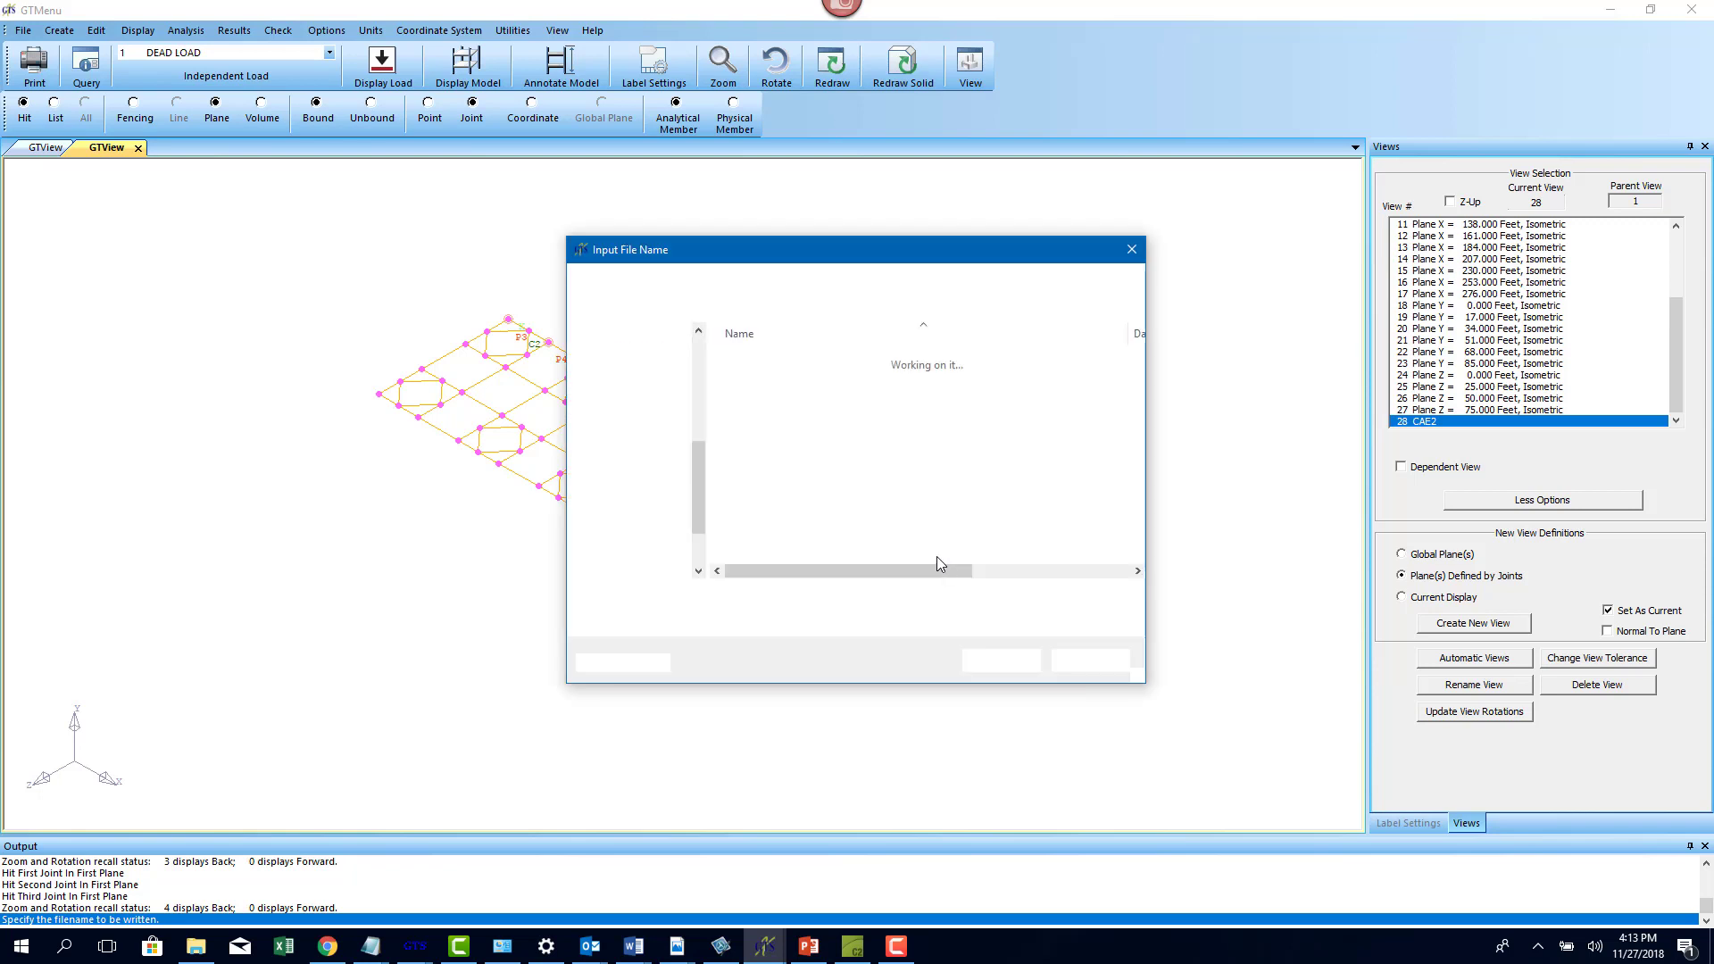
text(CA)
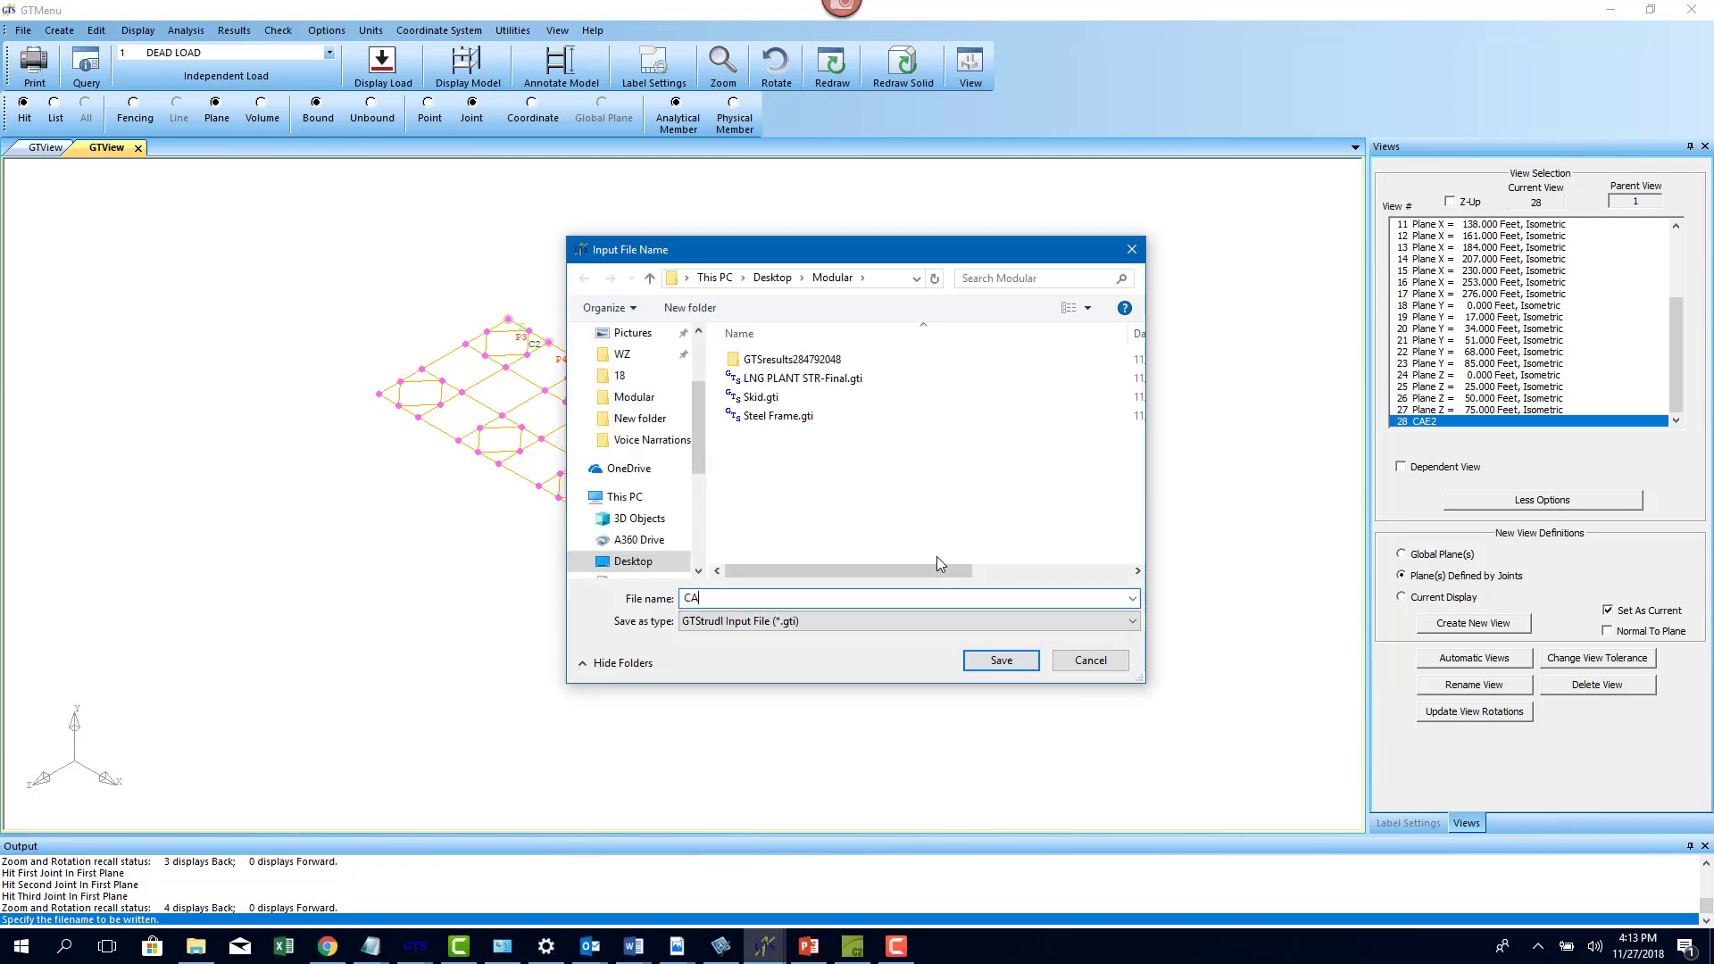
text(E2)
click(999, 662)
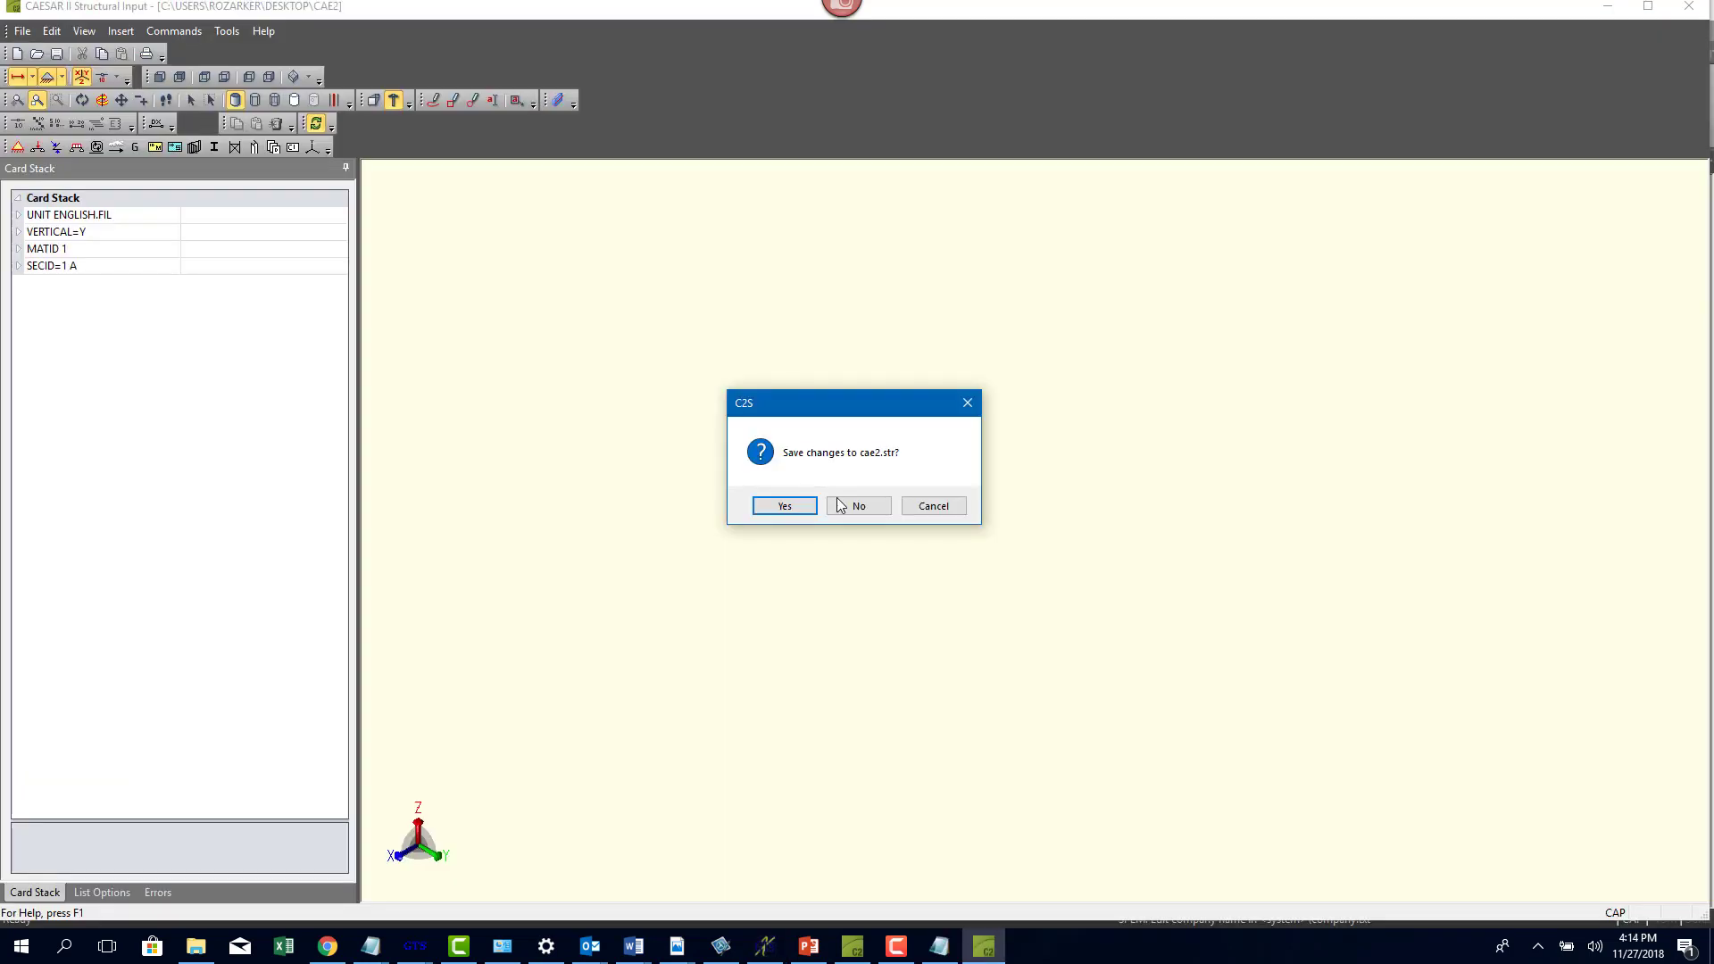
Discard the changes to cae2.str in CAESAR II Structural Input
click(842, 511)
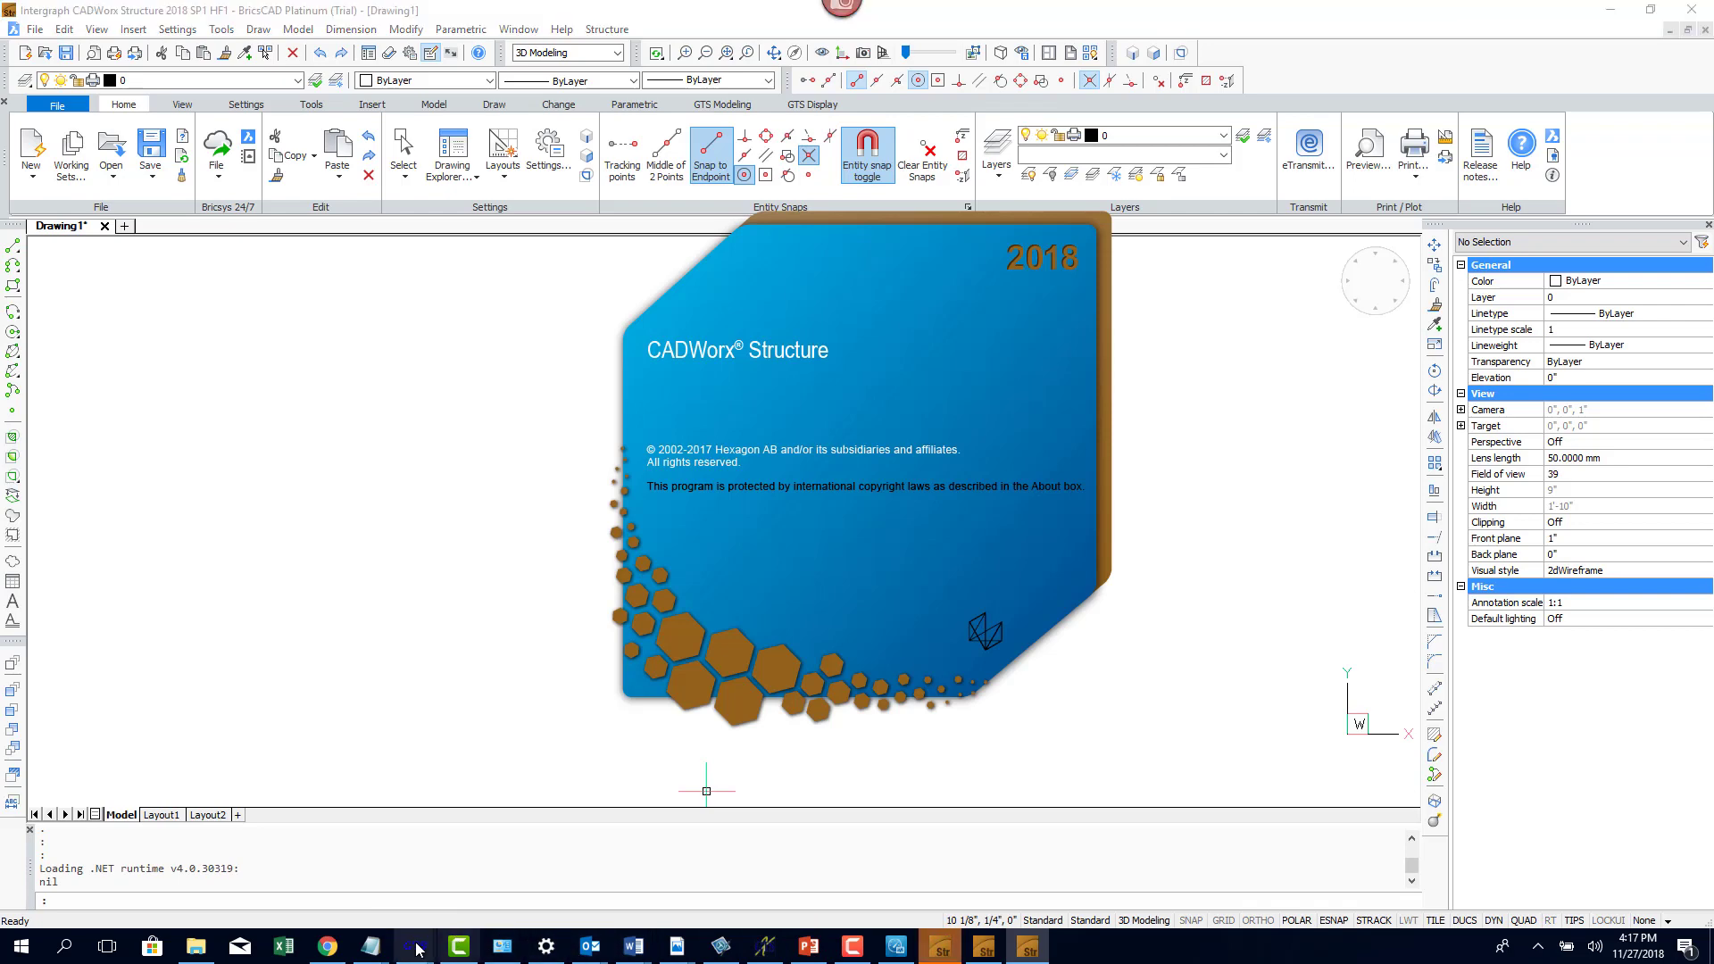
Switch to the GT STRUDL output window and export the model in CIS/2 format as gtstrudl.stp in the Modular folder
mouse_move(417, 948)
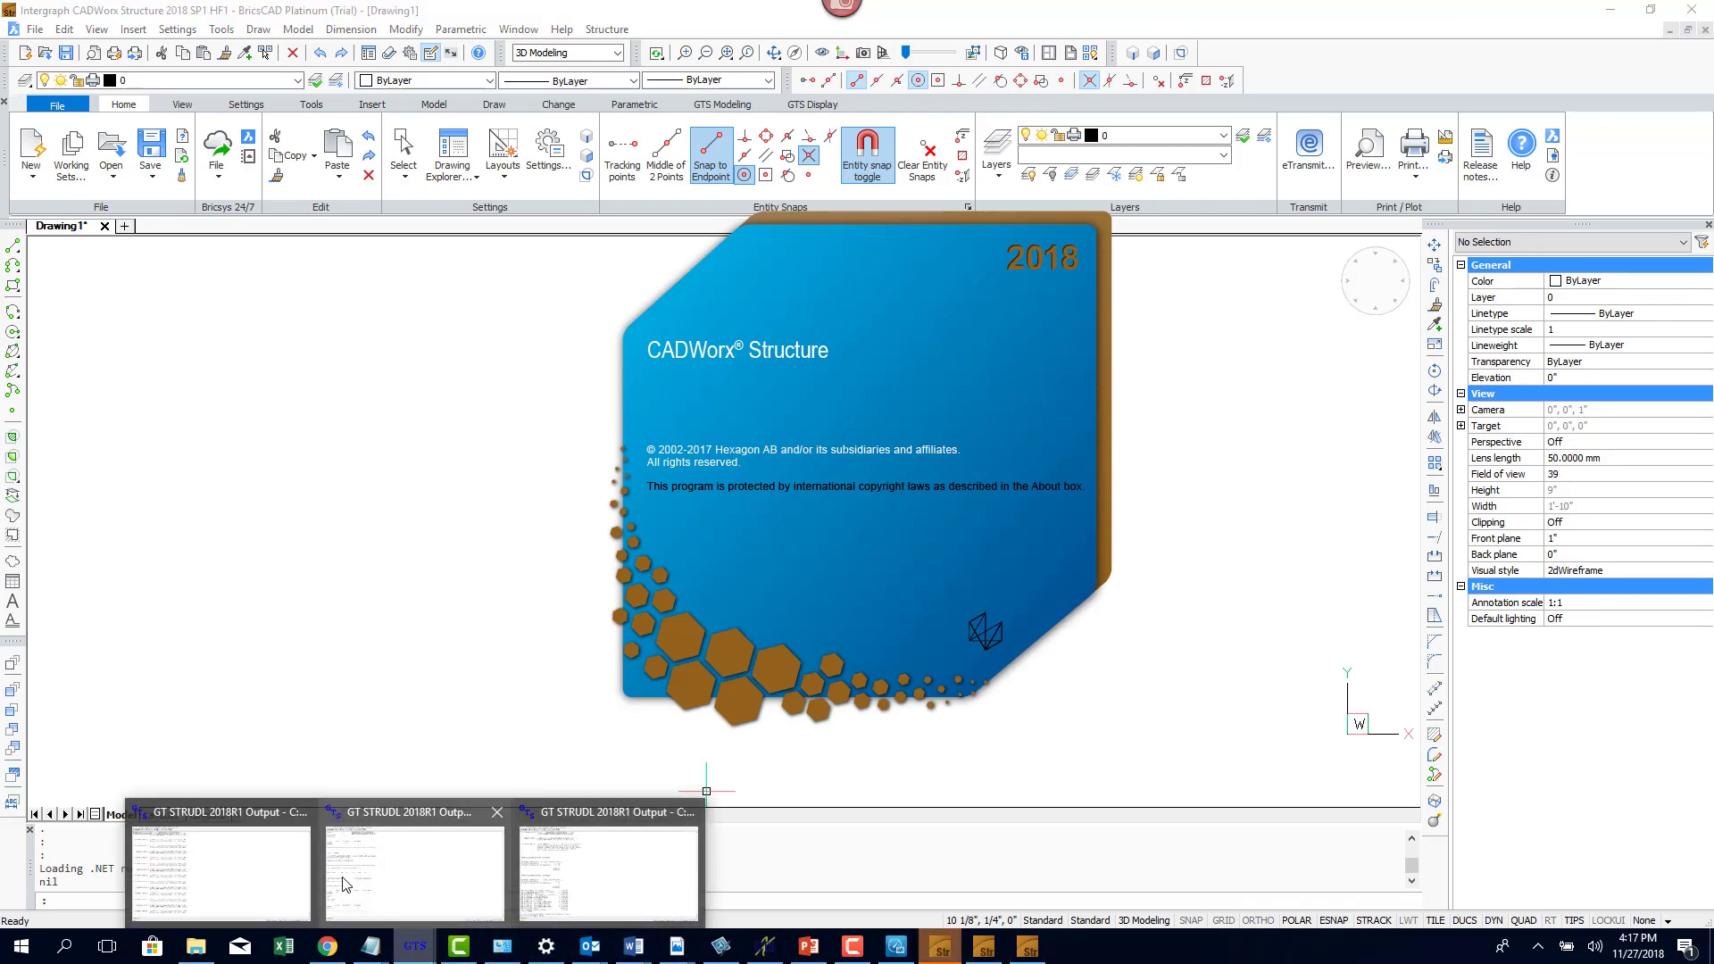
click(418, 884)
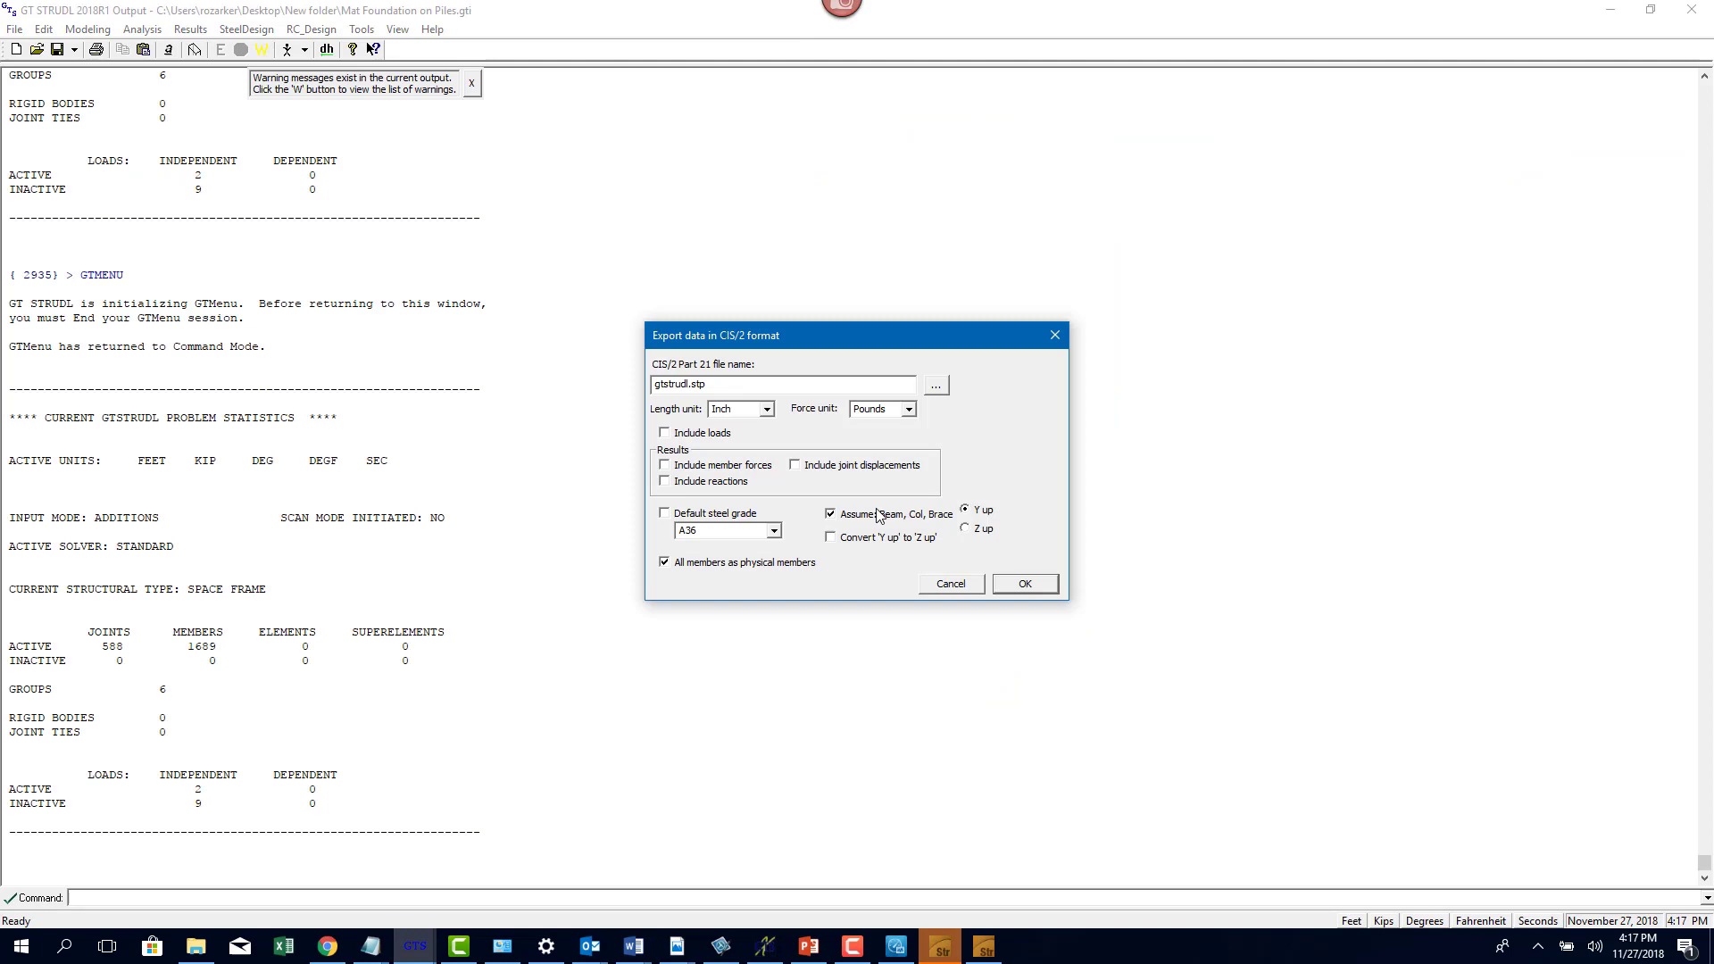
click(936, 393)
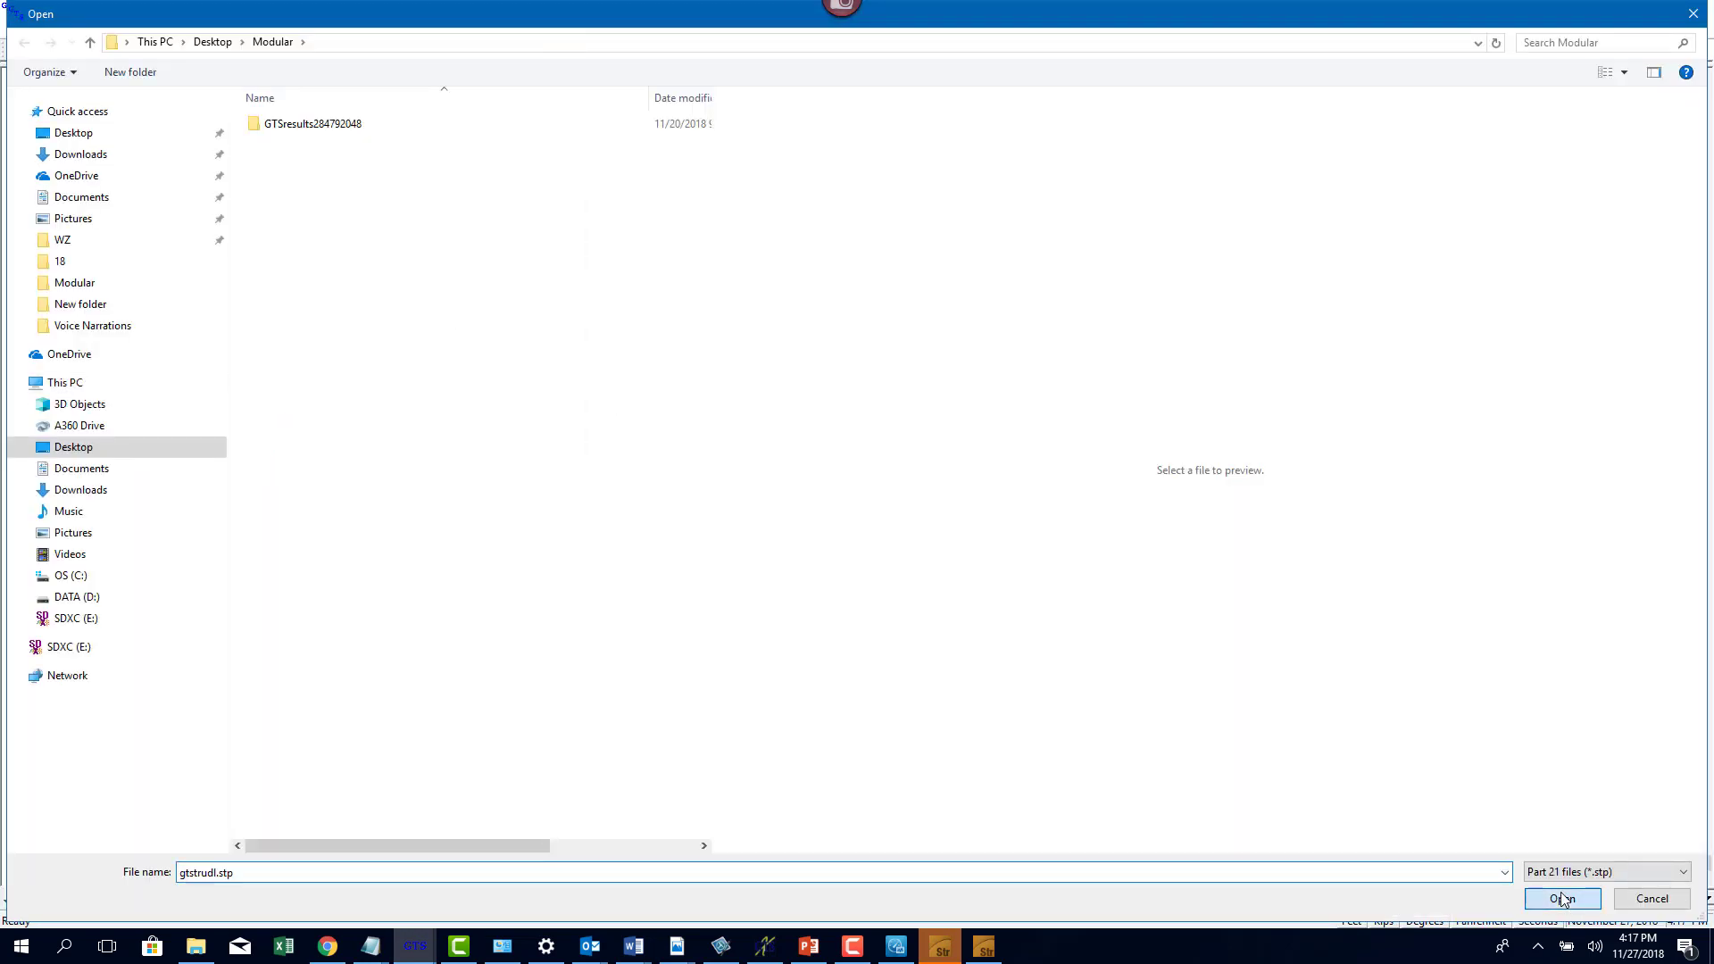
click(1563, 899)
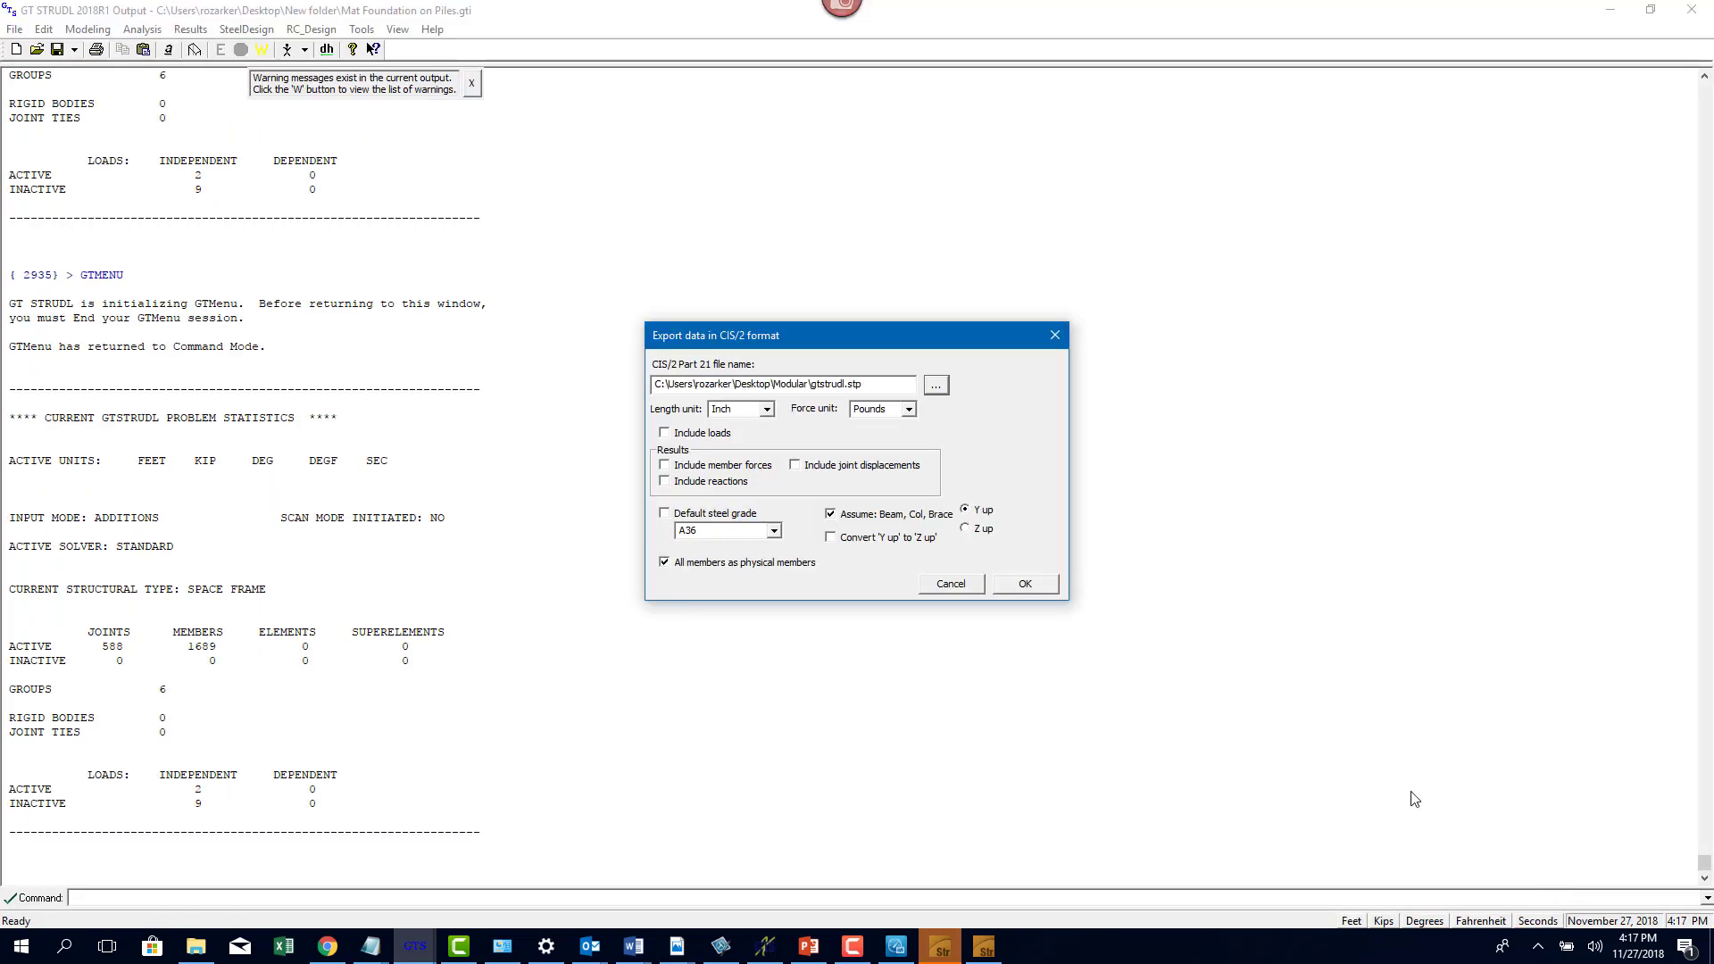
click(1024, 584)
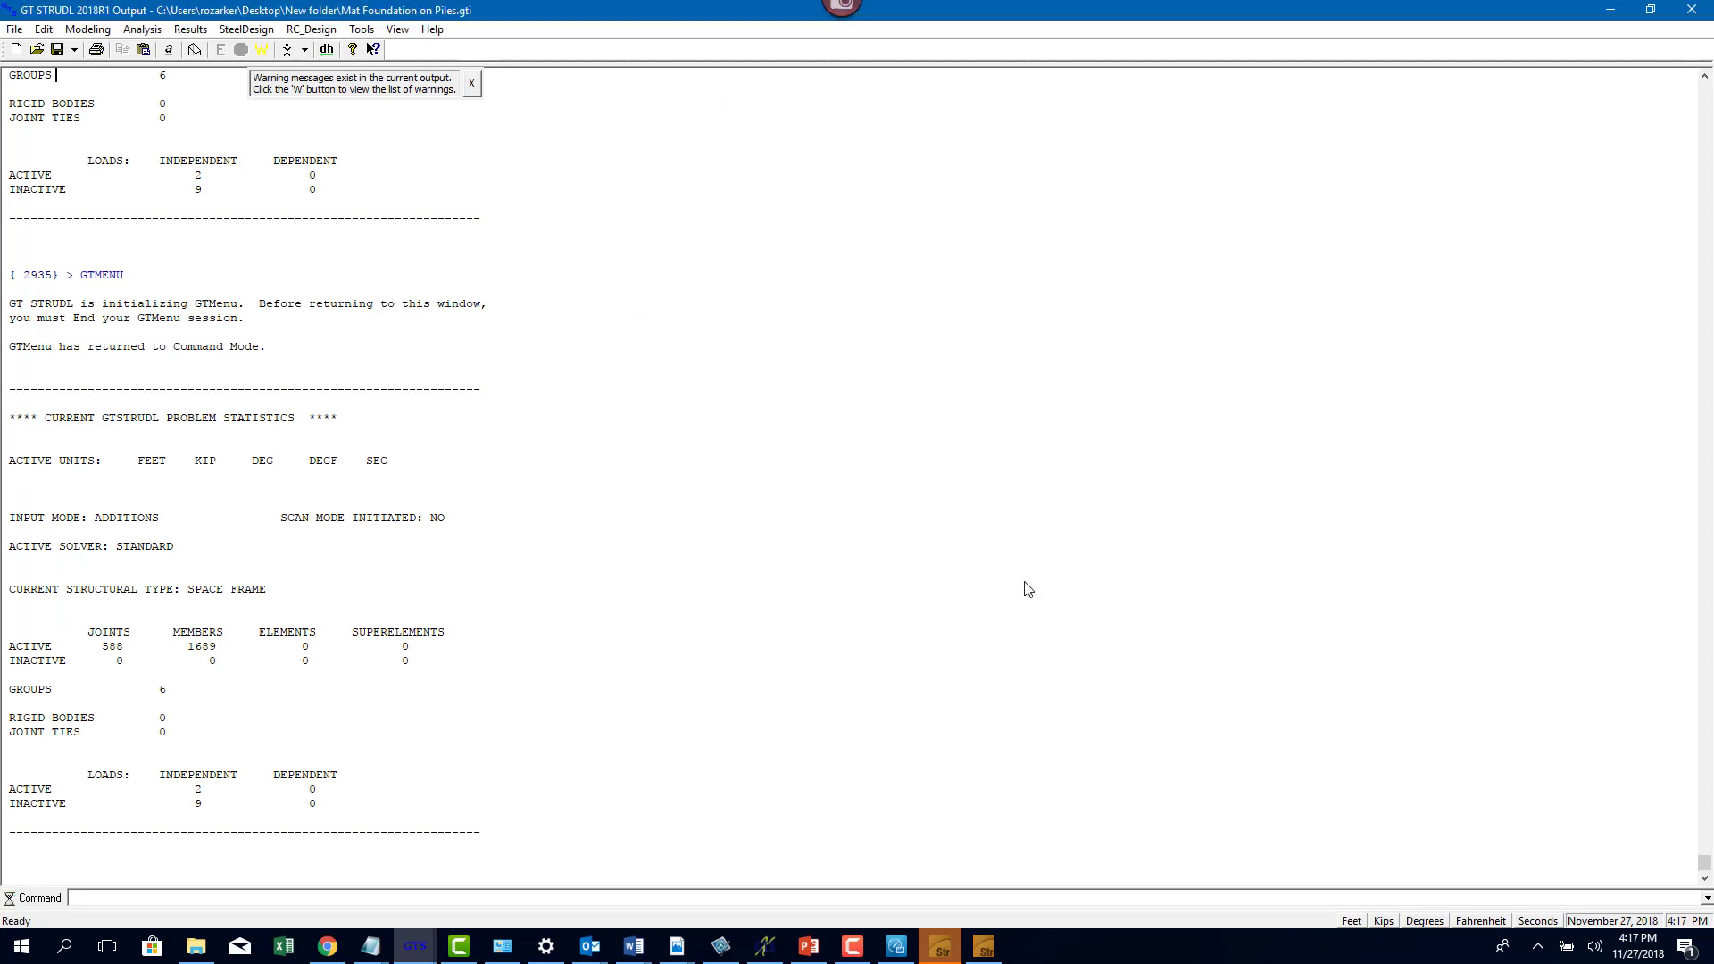
Switch to CADWorx Structure and import gtstrudl.stp from the Modular folder without defaults
click(984, 946)
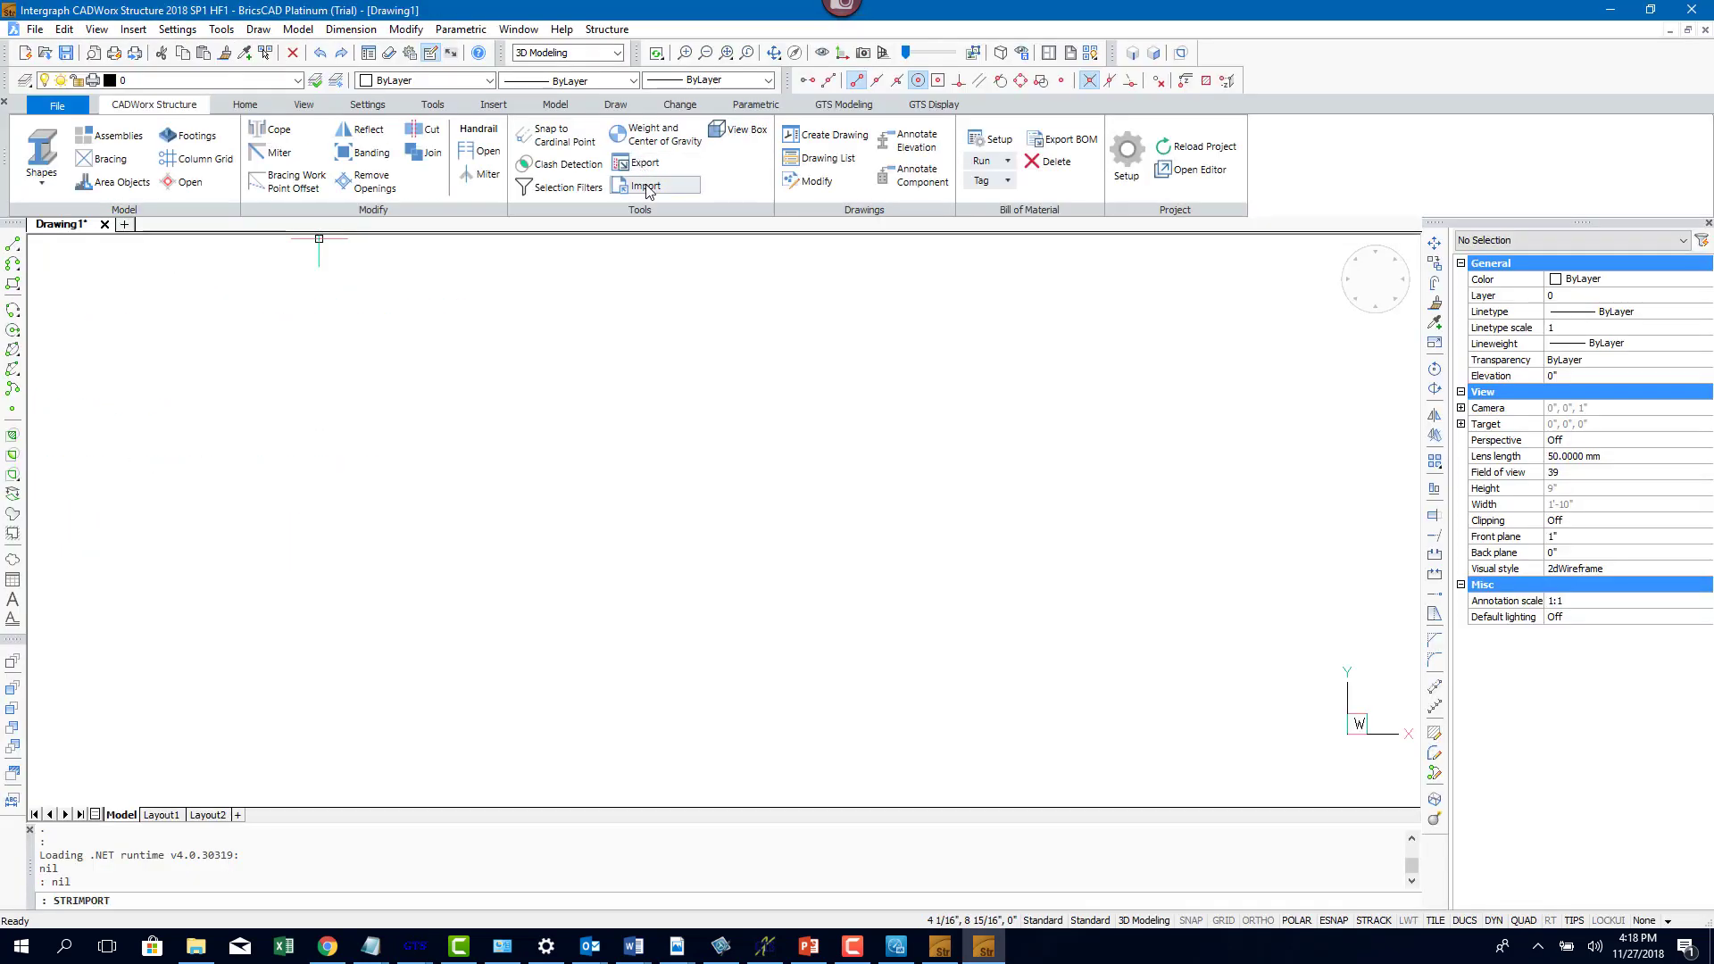
click(206, 250)
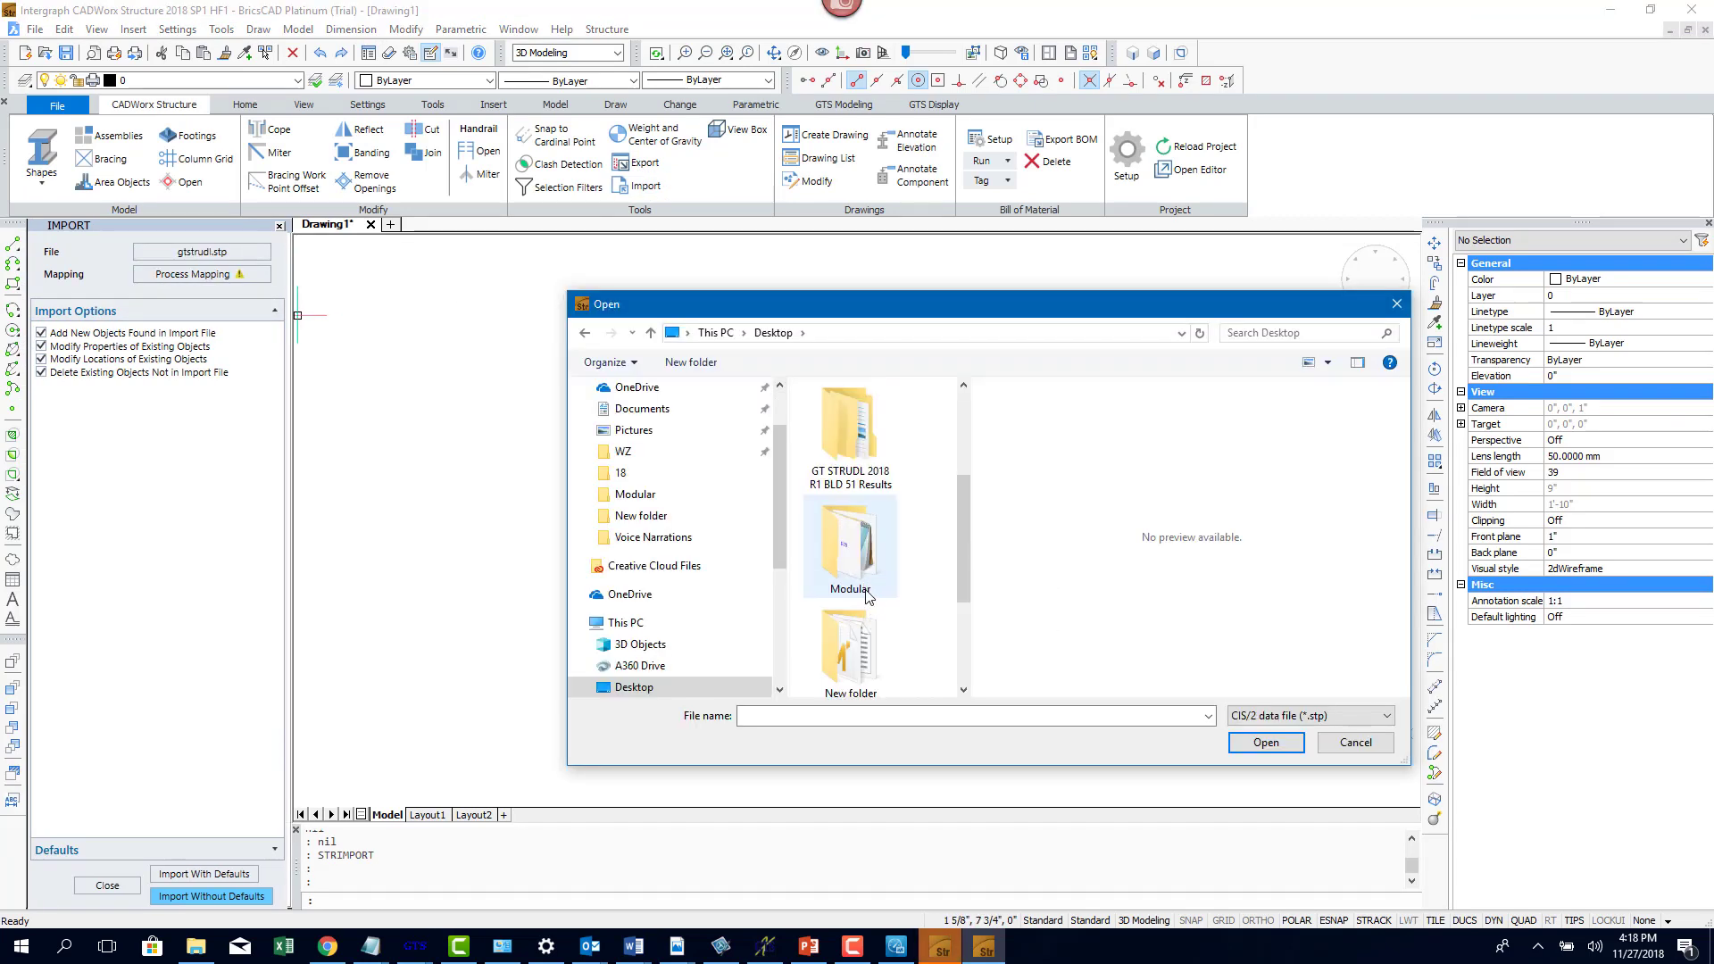
double_click(876, 579)
click(854, 437)
double_click(853, 440)
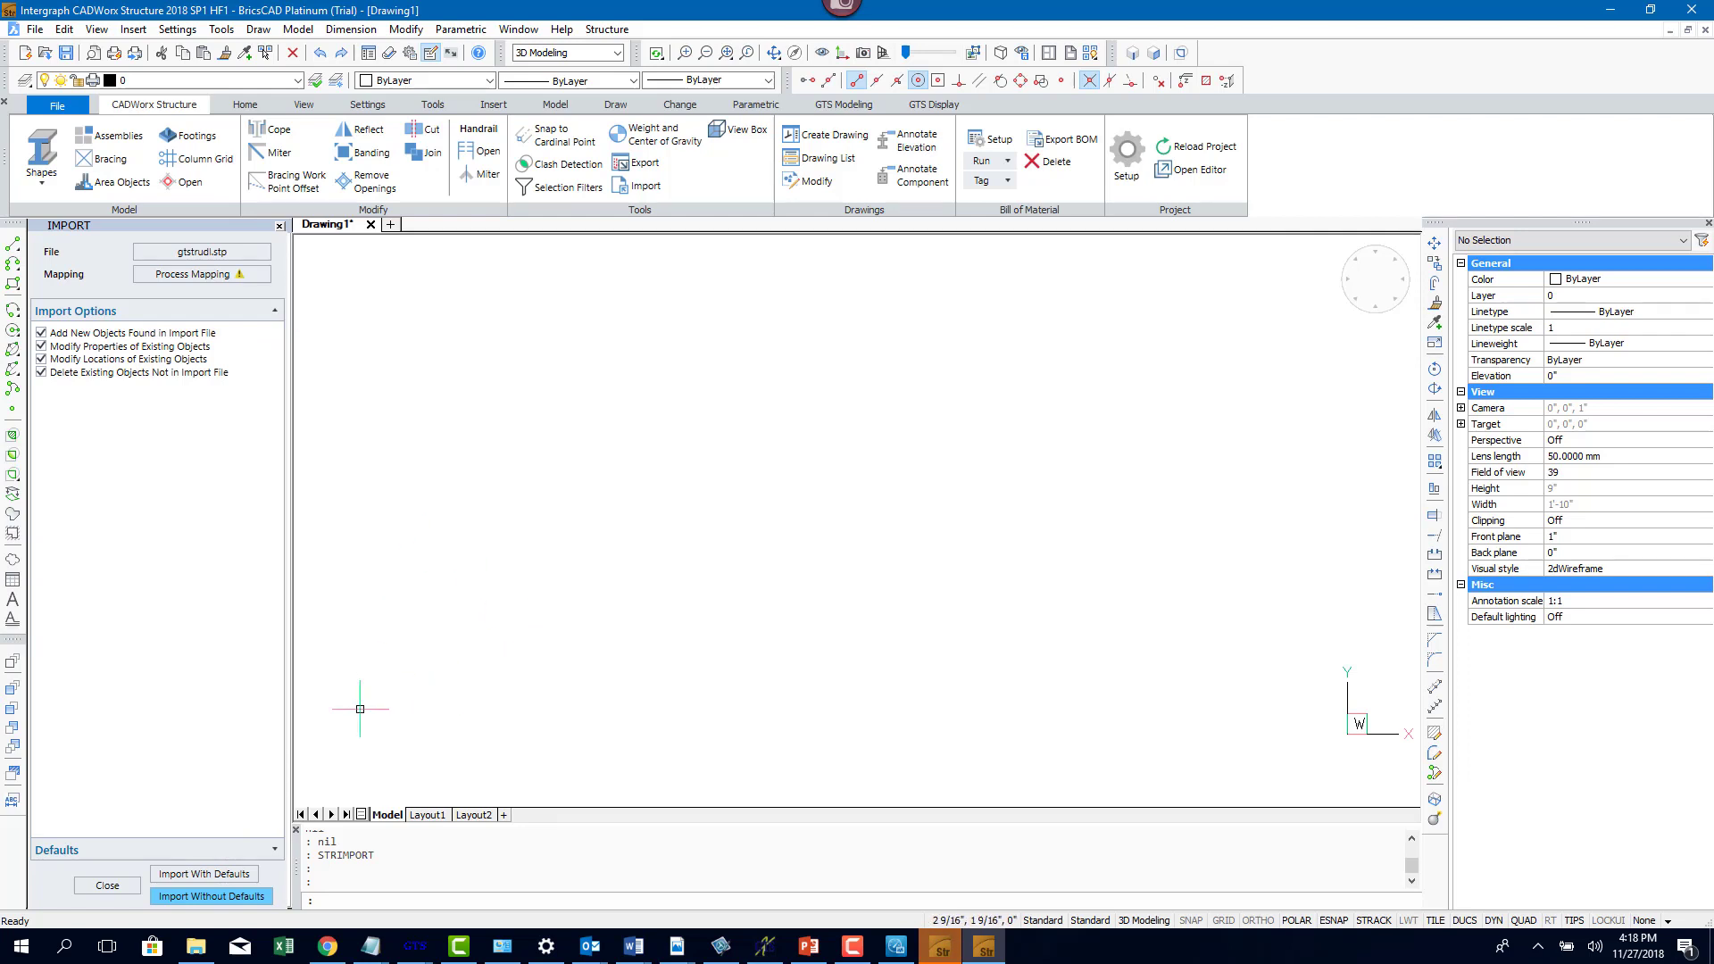
click(211, 879)
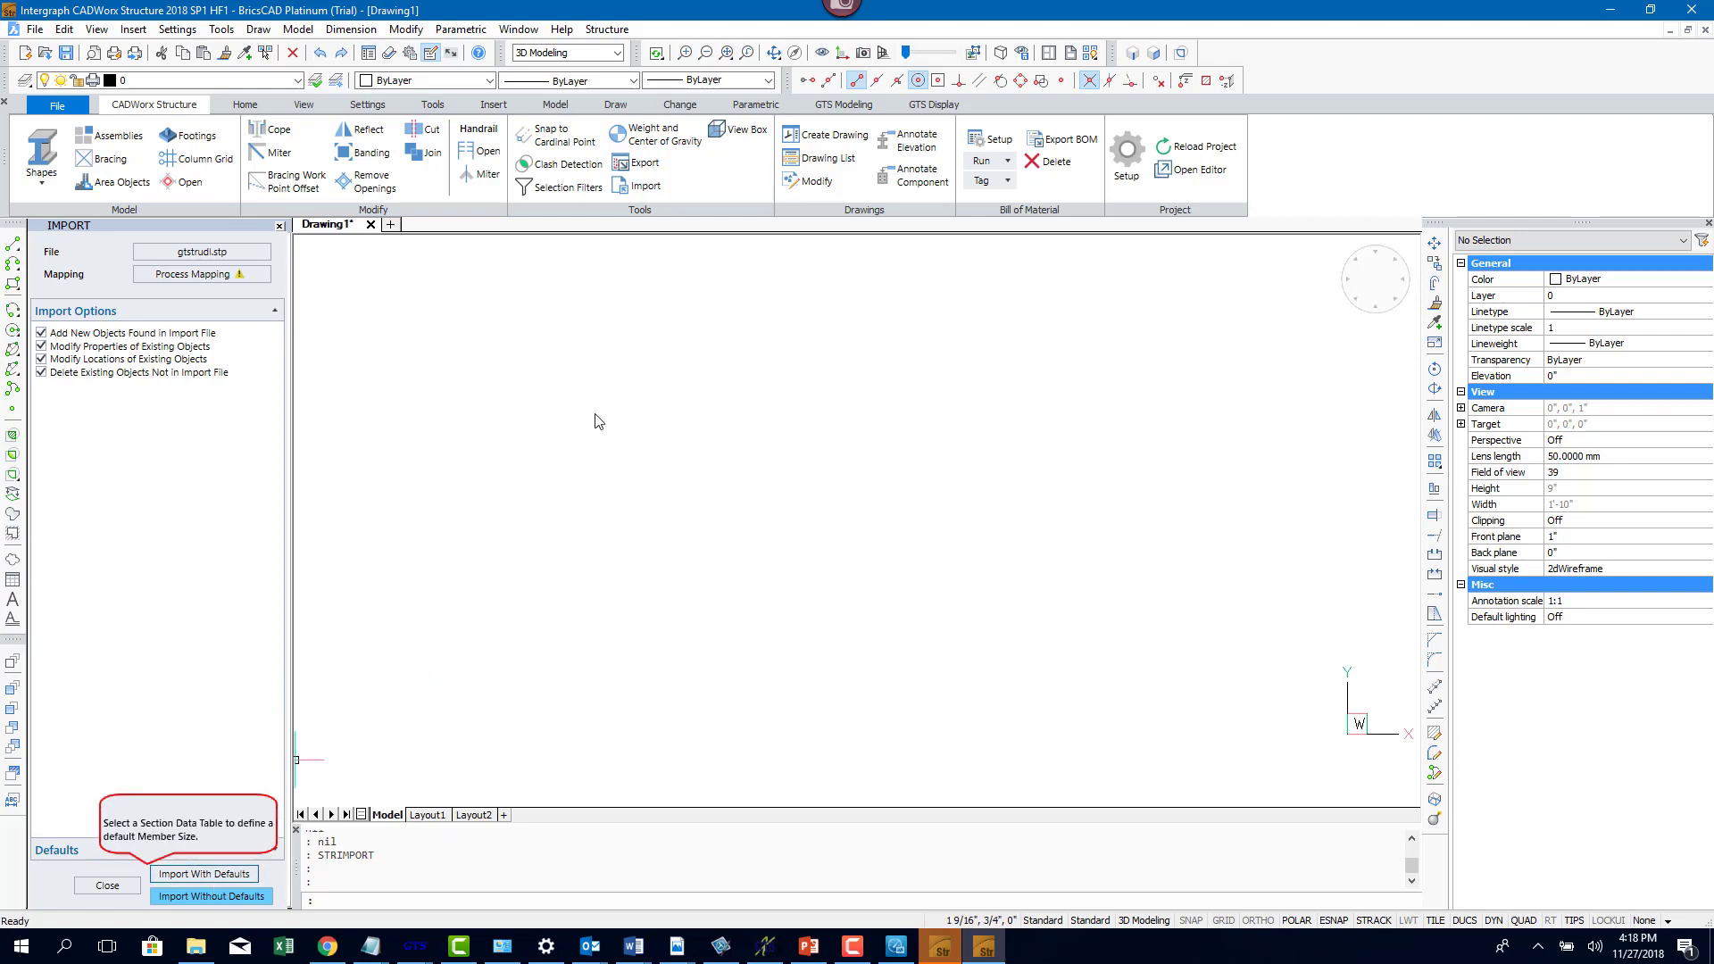
click(190, 897)
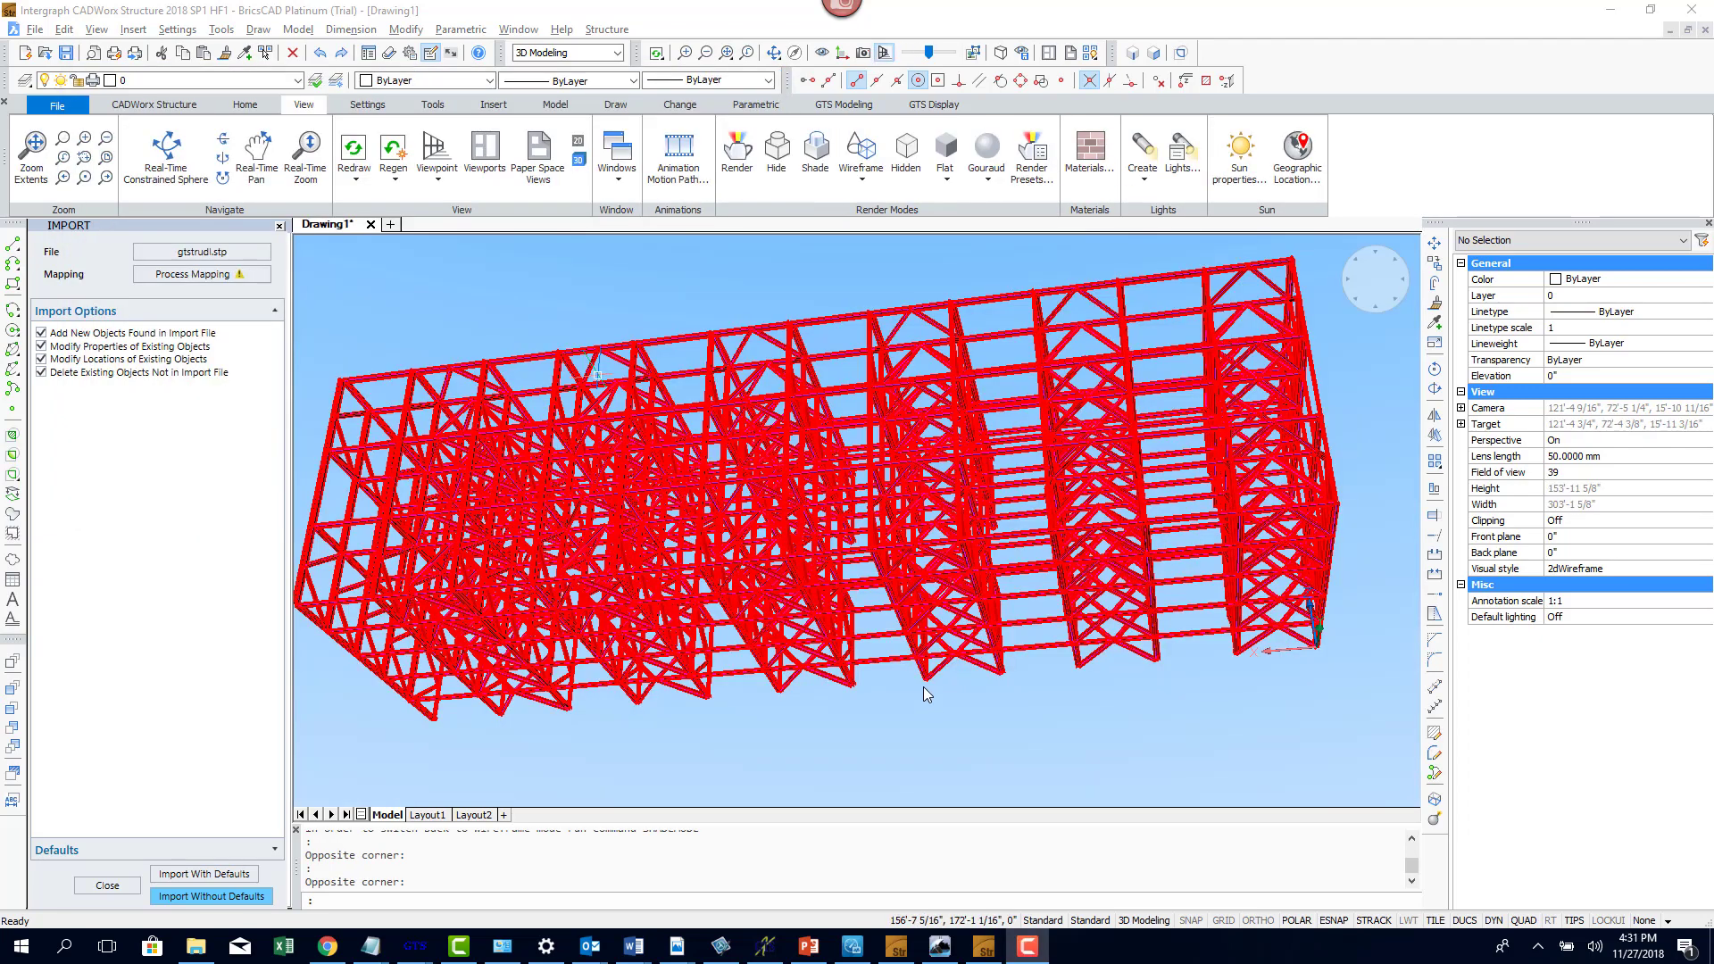
Examine the imported steel frame's lower members up close
scroll(924, 686, up, 5)
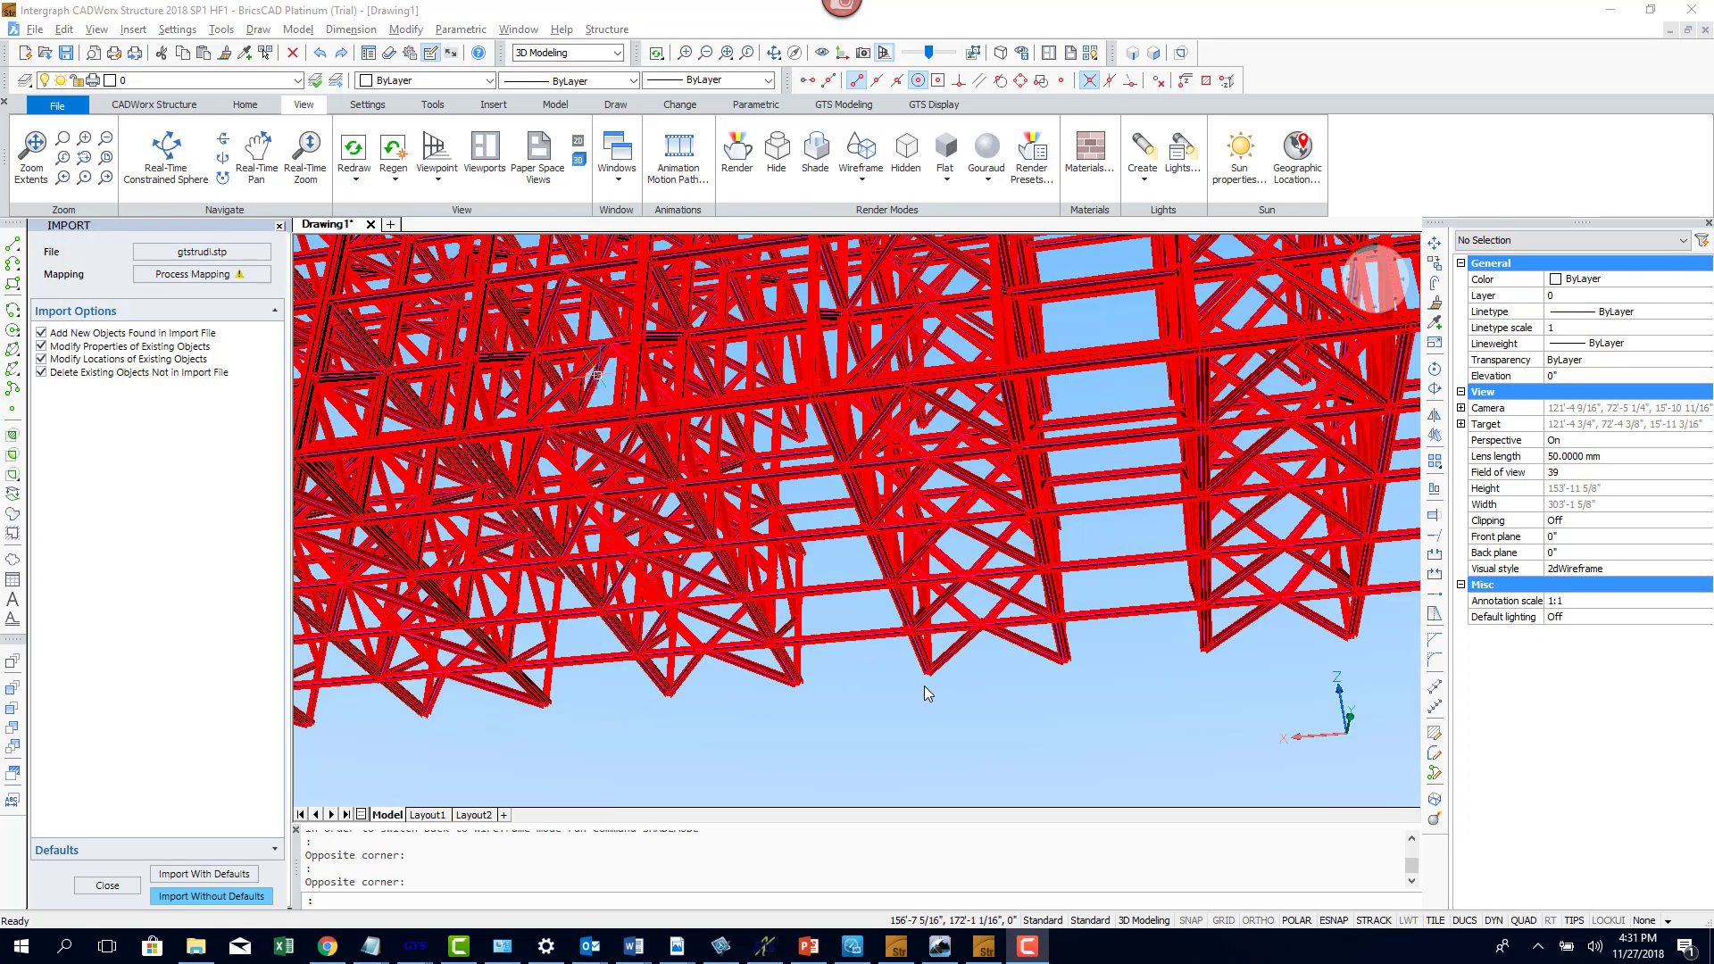
click(839, 636)
click(839, 635)
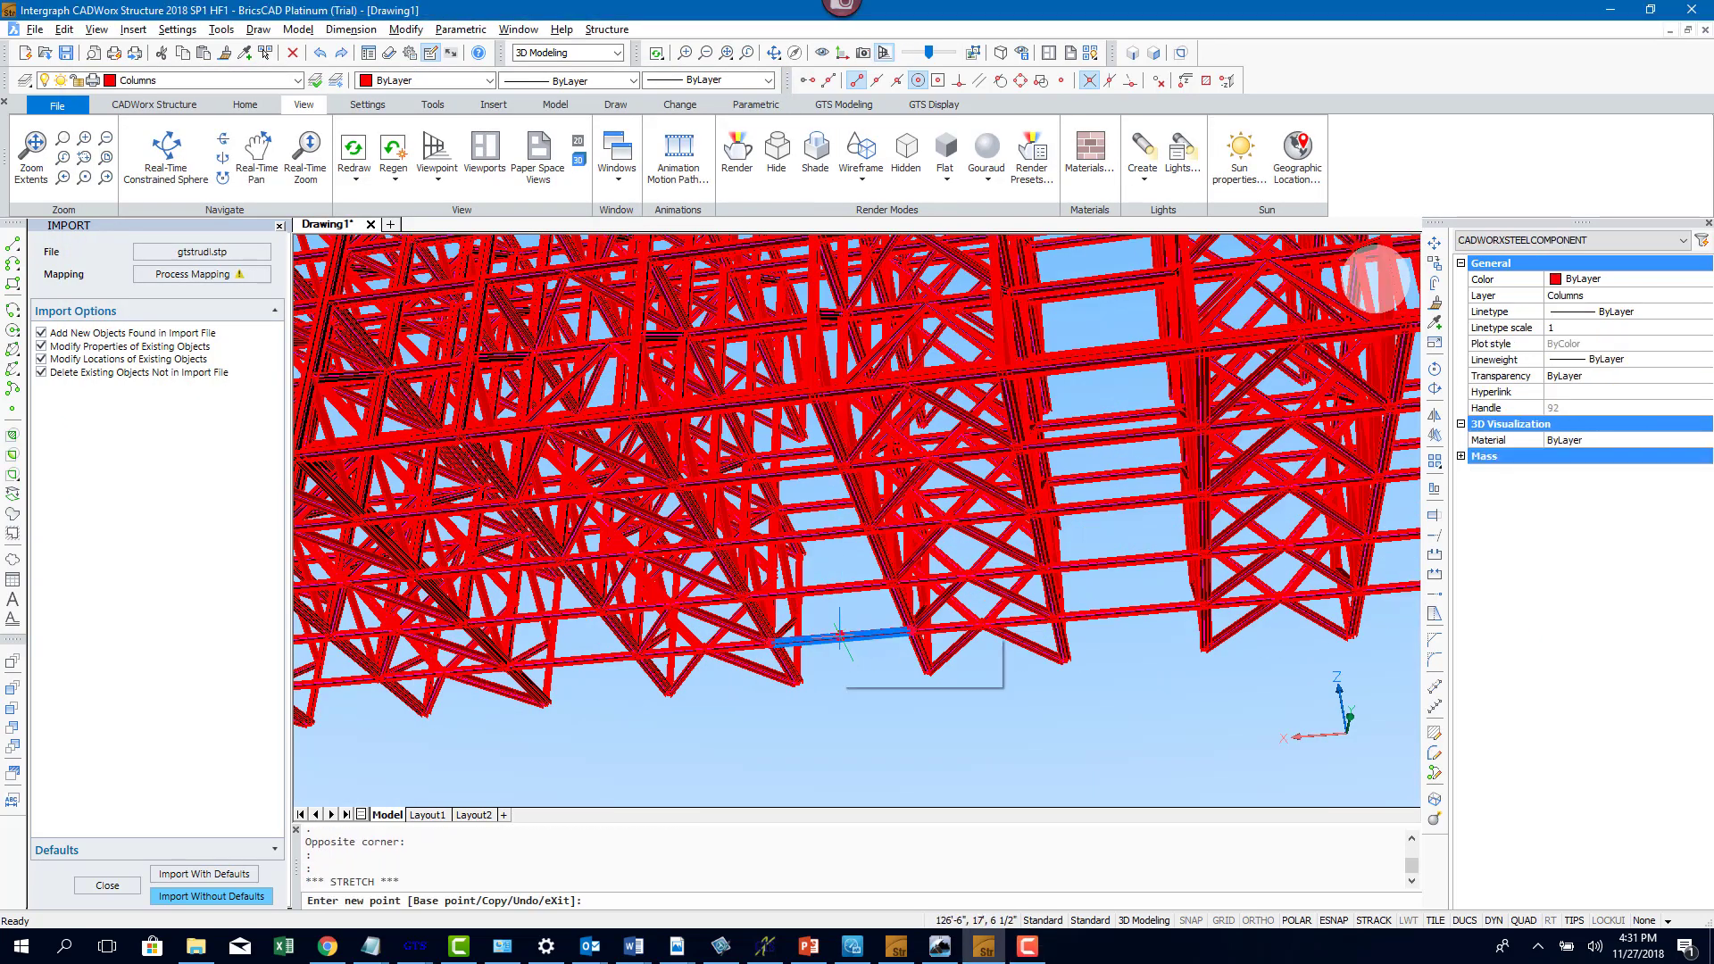
click(839, 635)
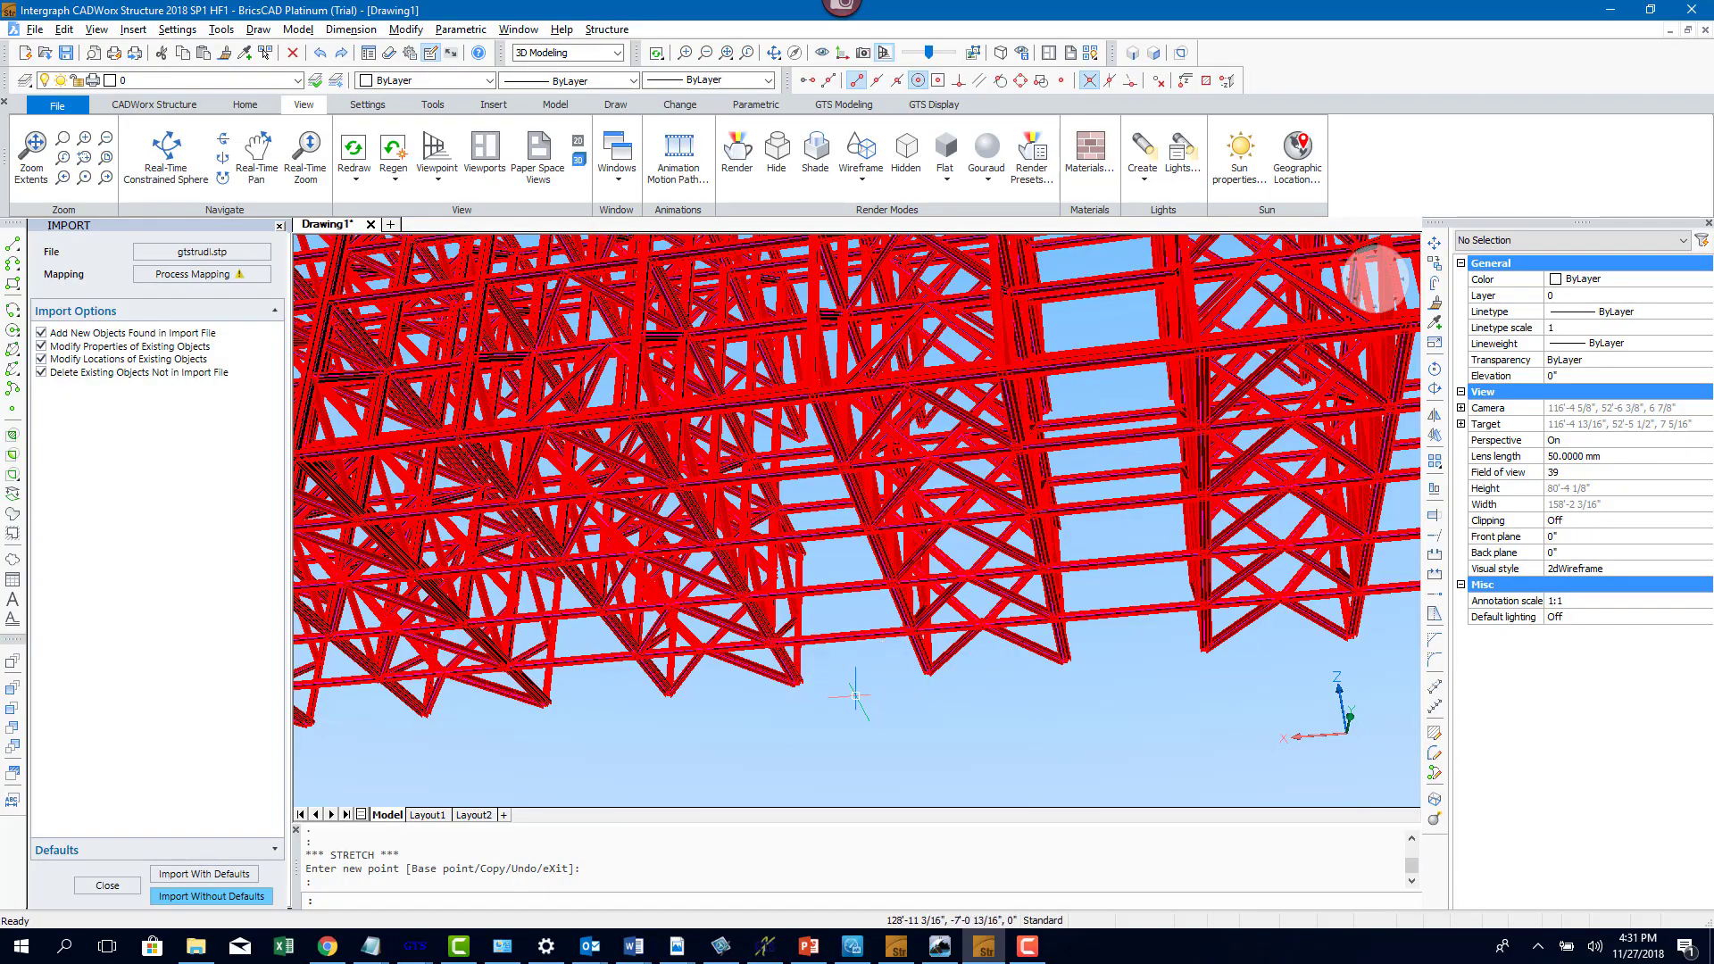
shift+middle_drag(855, 696, 794, 683)
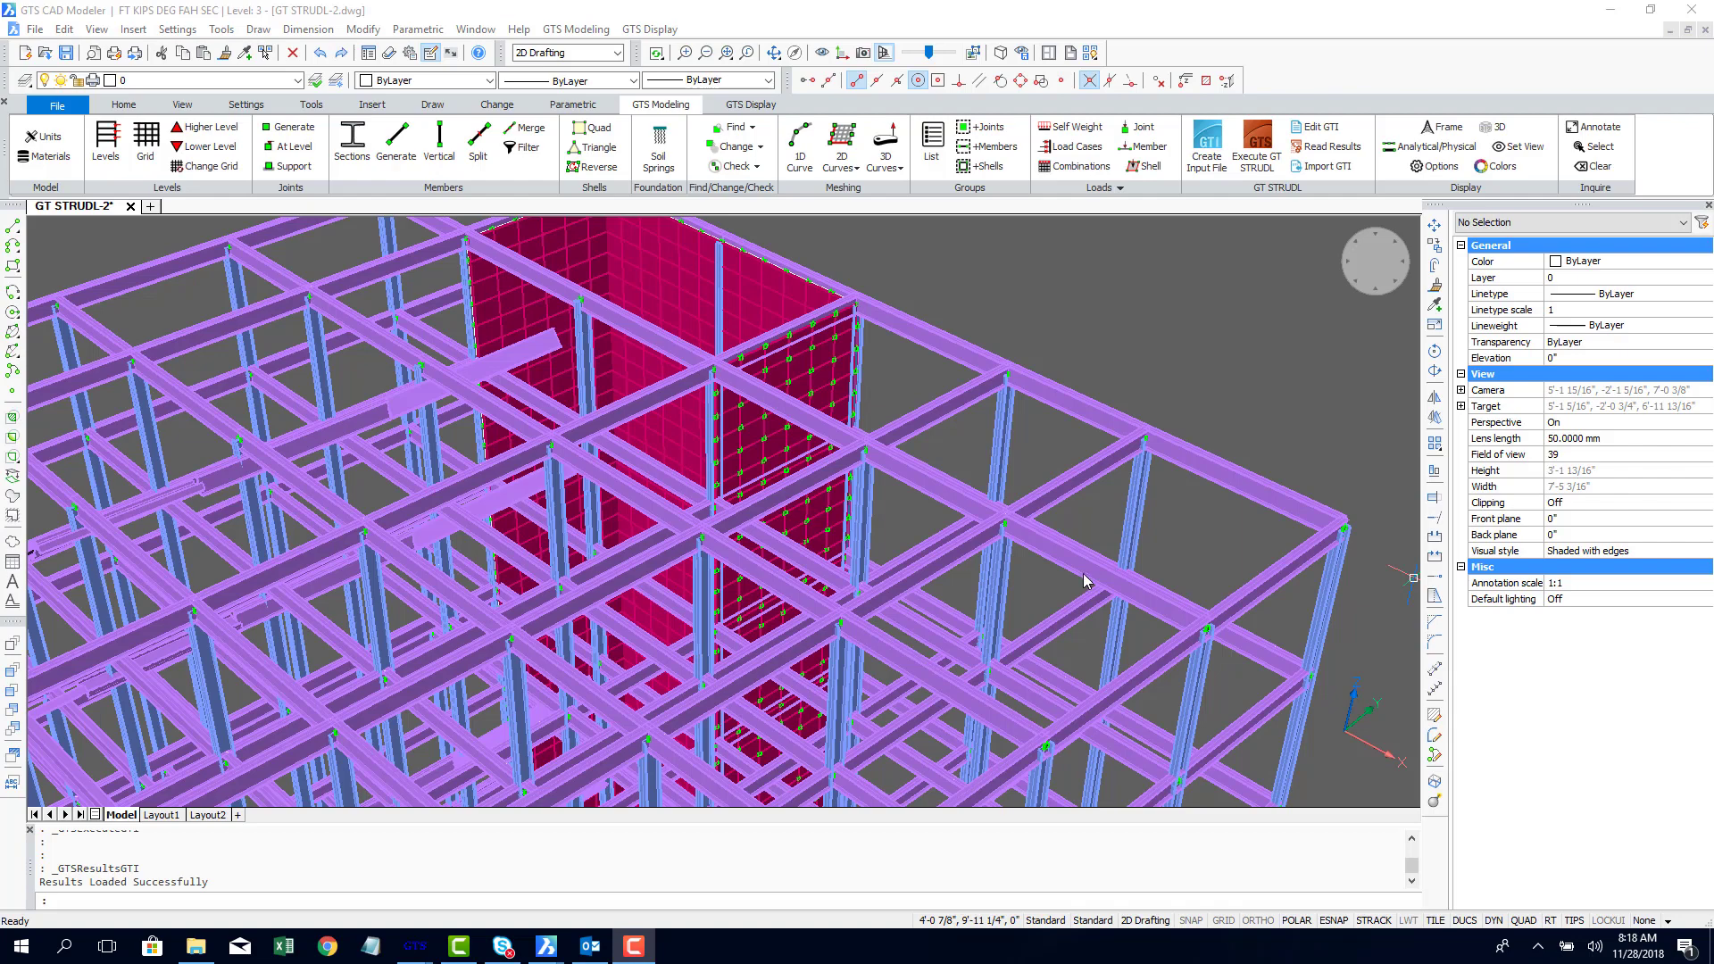
Examine the building frame and its meshed shell walls in GTS CAD Modeler from several angles and close up
scroll(1098, 574, up, 3)
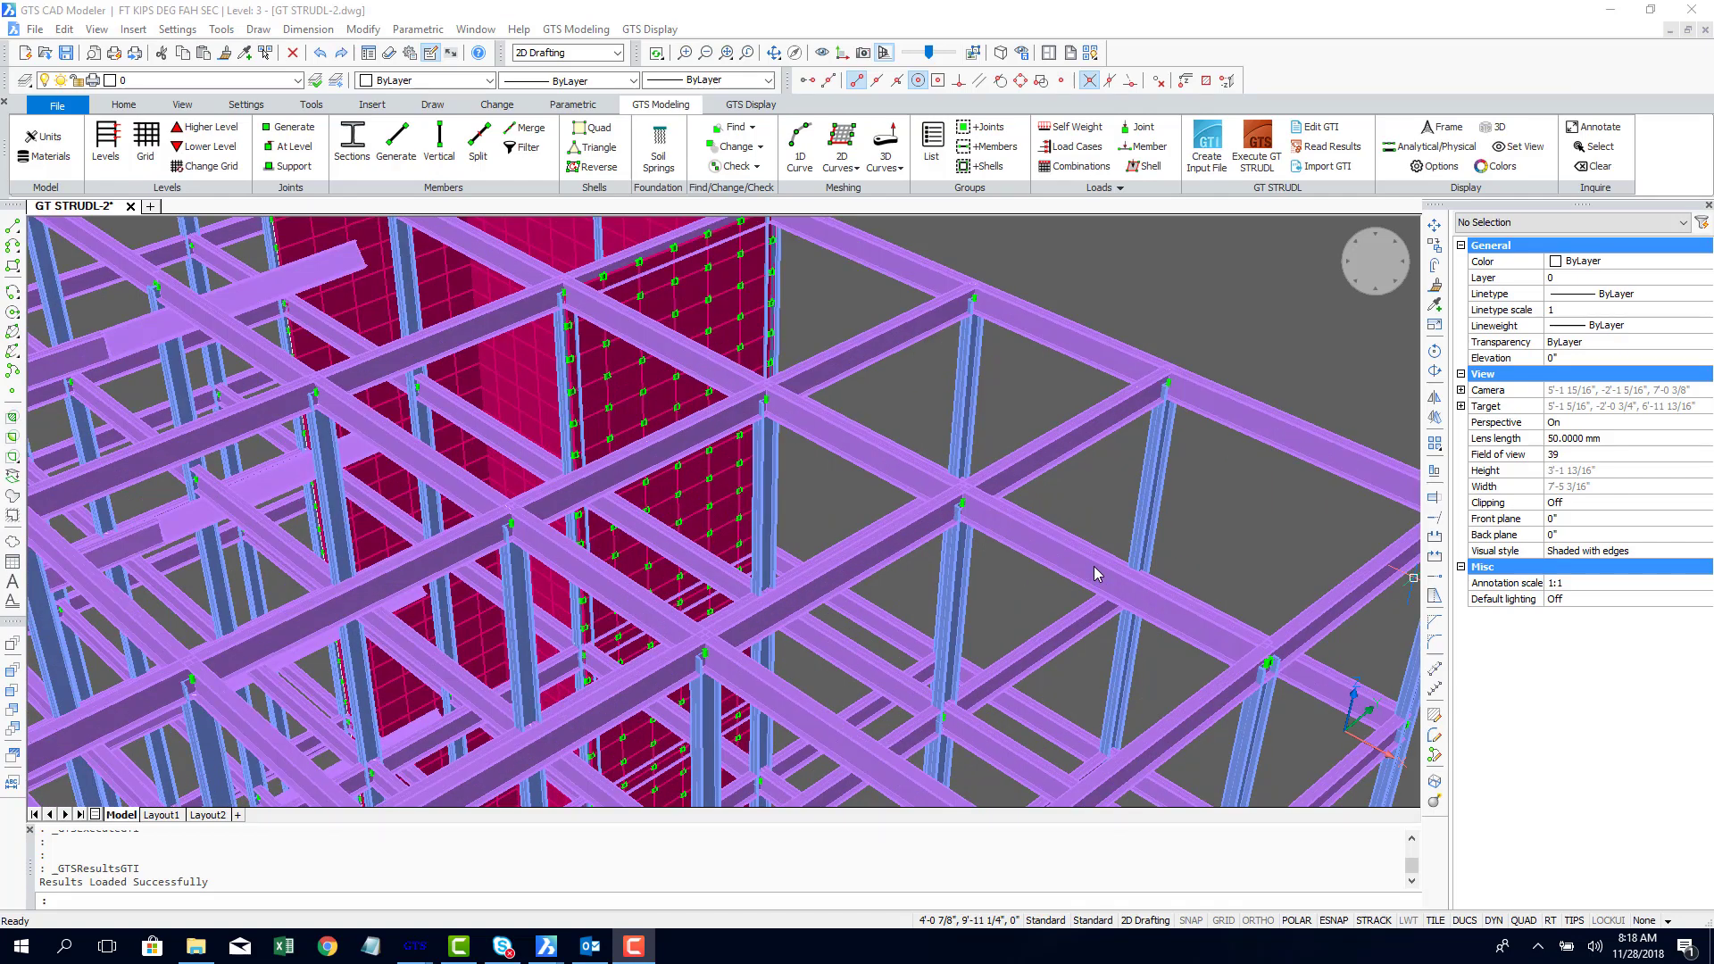
shift+middle_drag(1095, 566, 1098, 497)
scroll(1099, 491, down, 5)
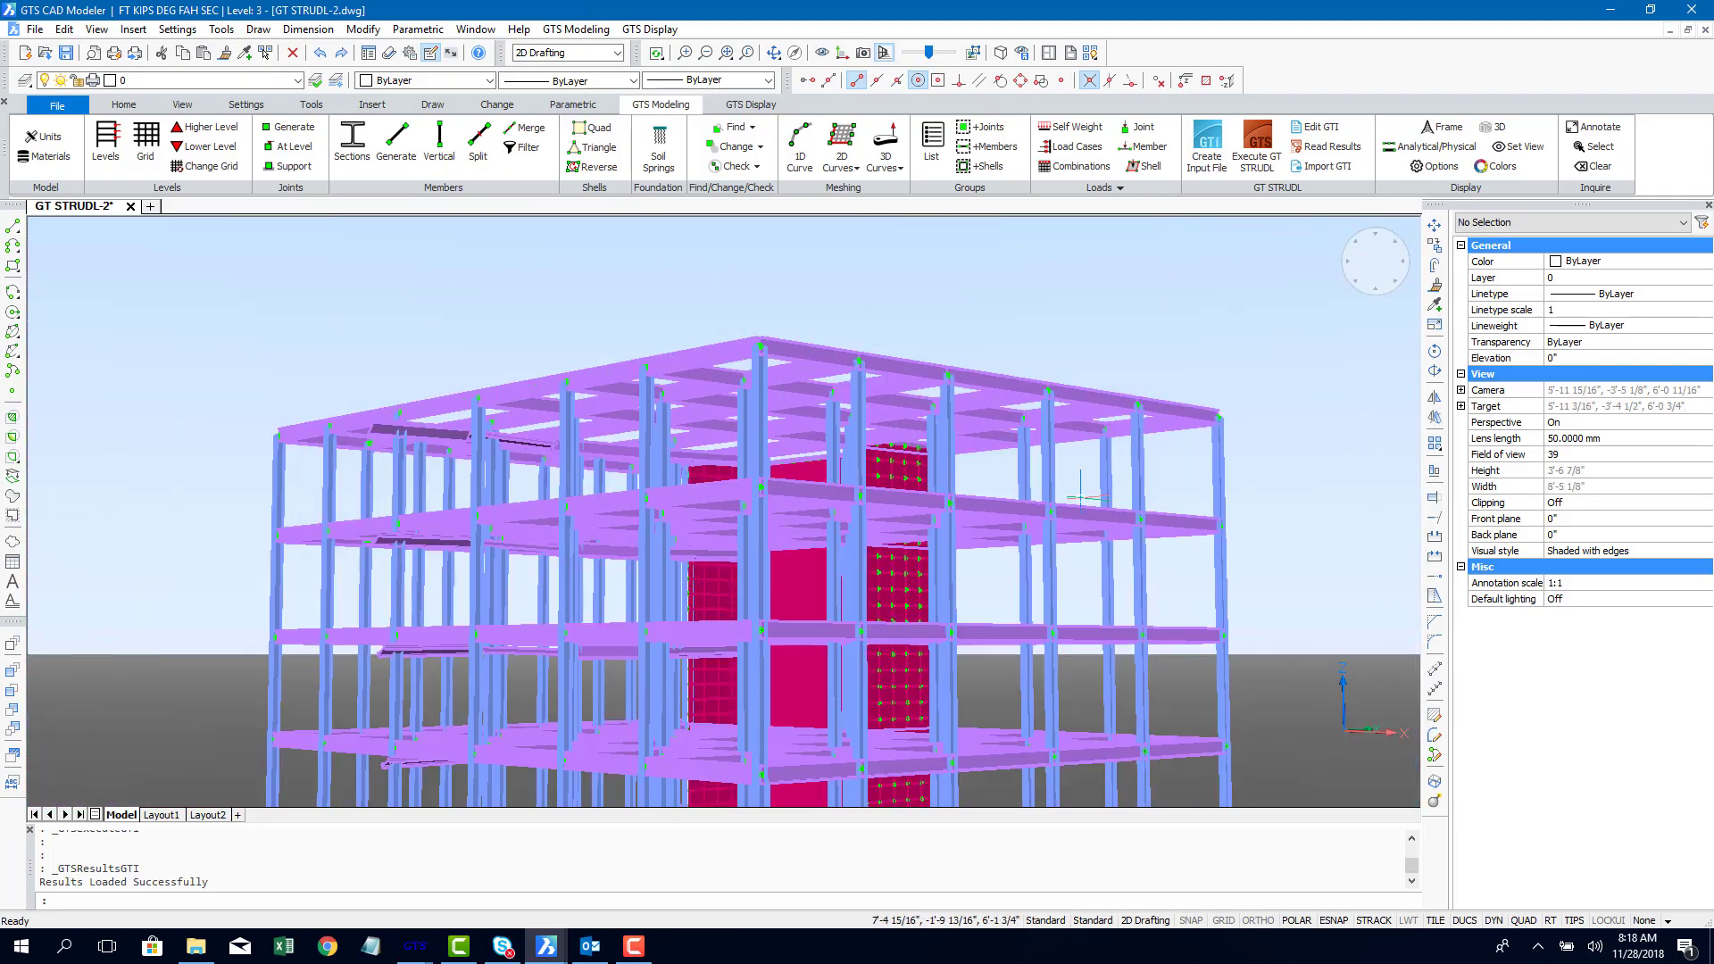
scroll(765, 459, up, 5)
shift+middle_drag(765, 459, 1128, 484)
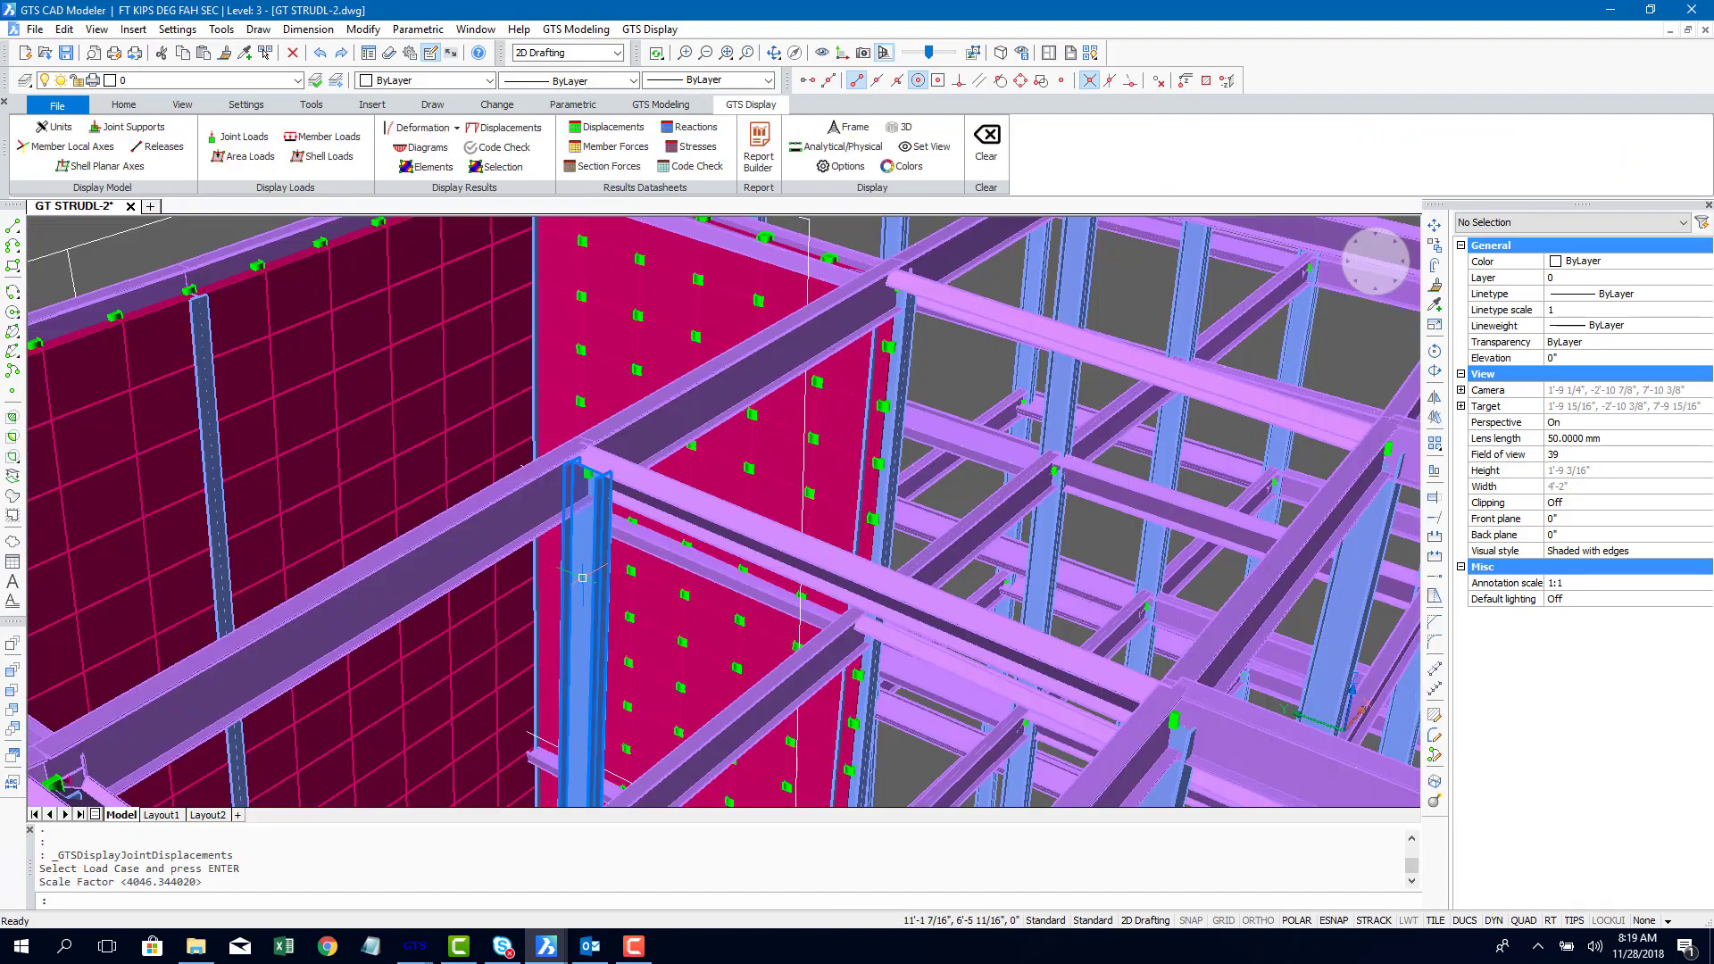
scroll(555, 612, up, 10)
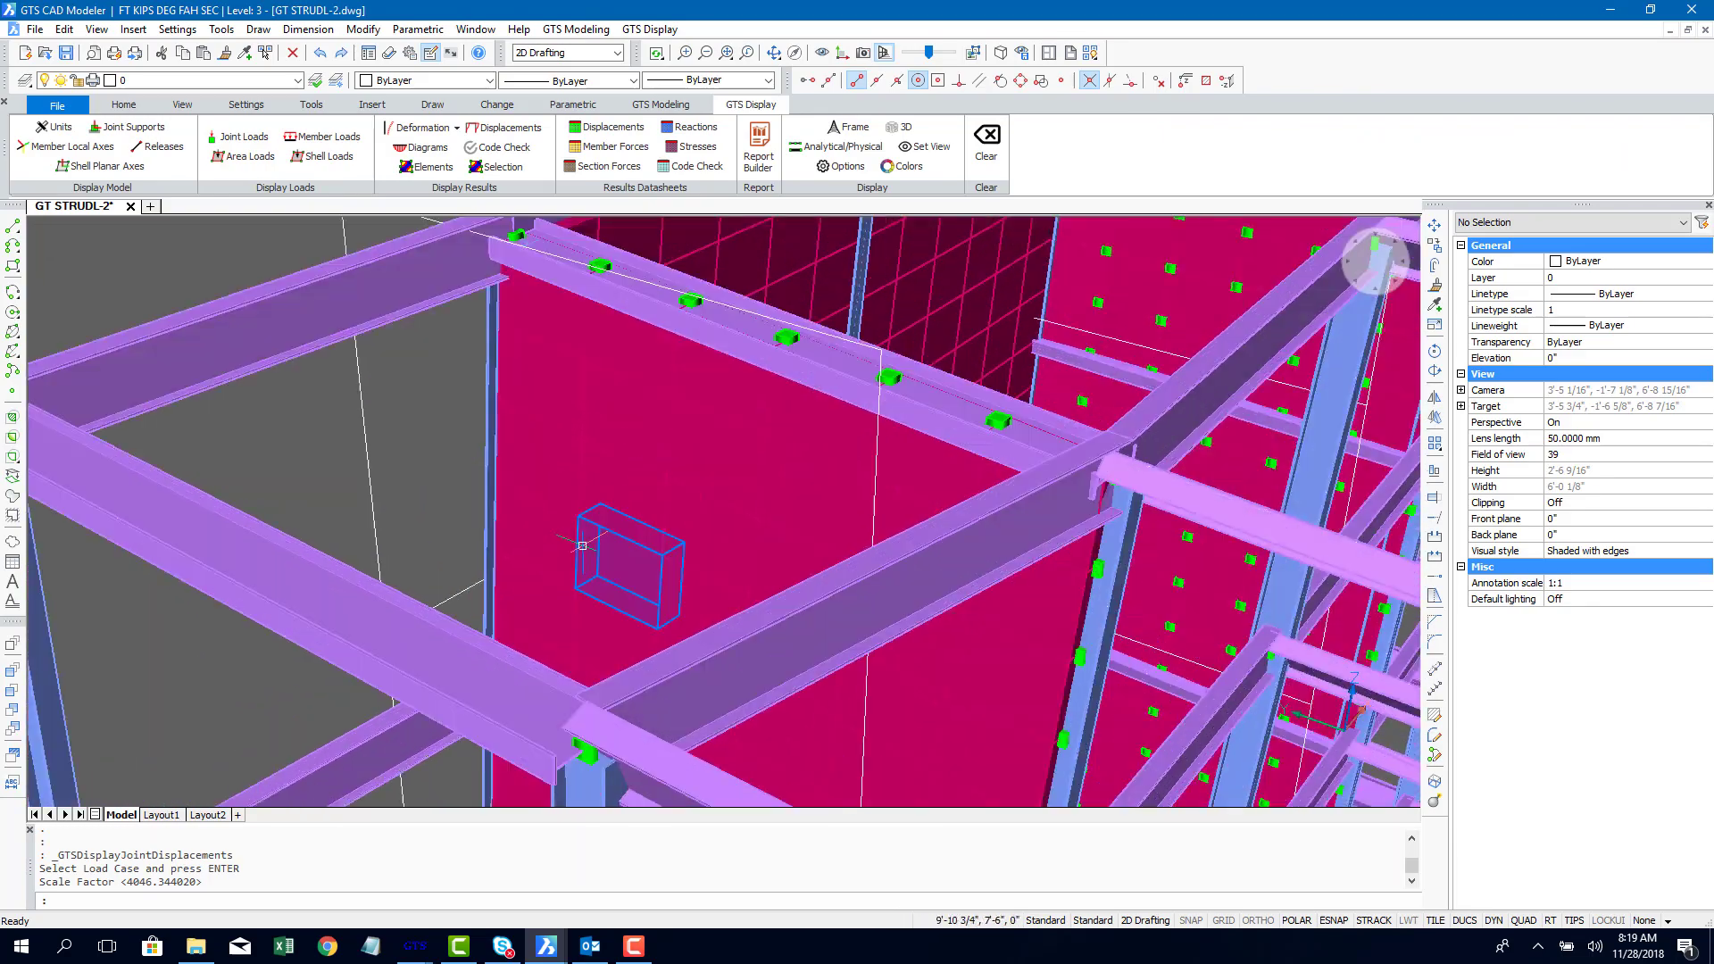
scroll(582, 544, down, 5)
middle_drag(582, 544, 292, 734)
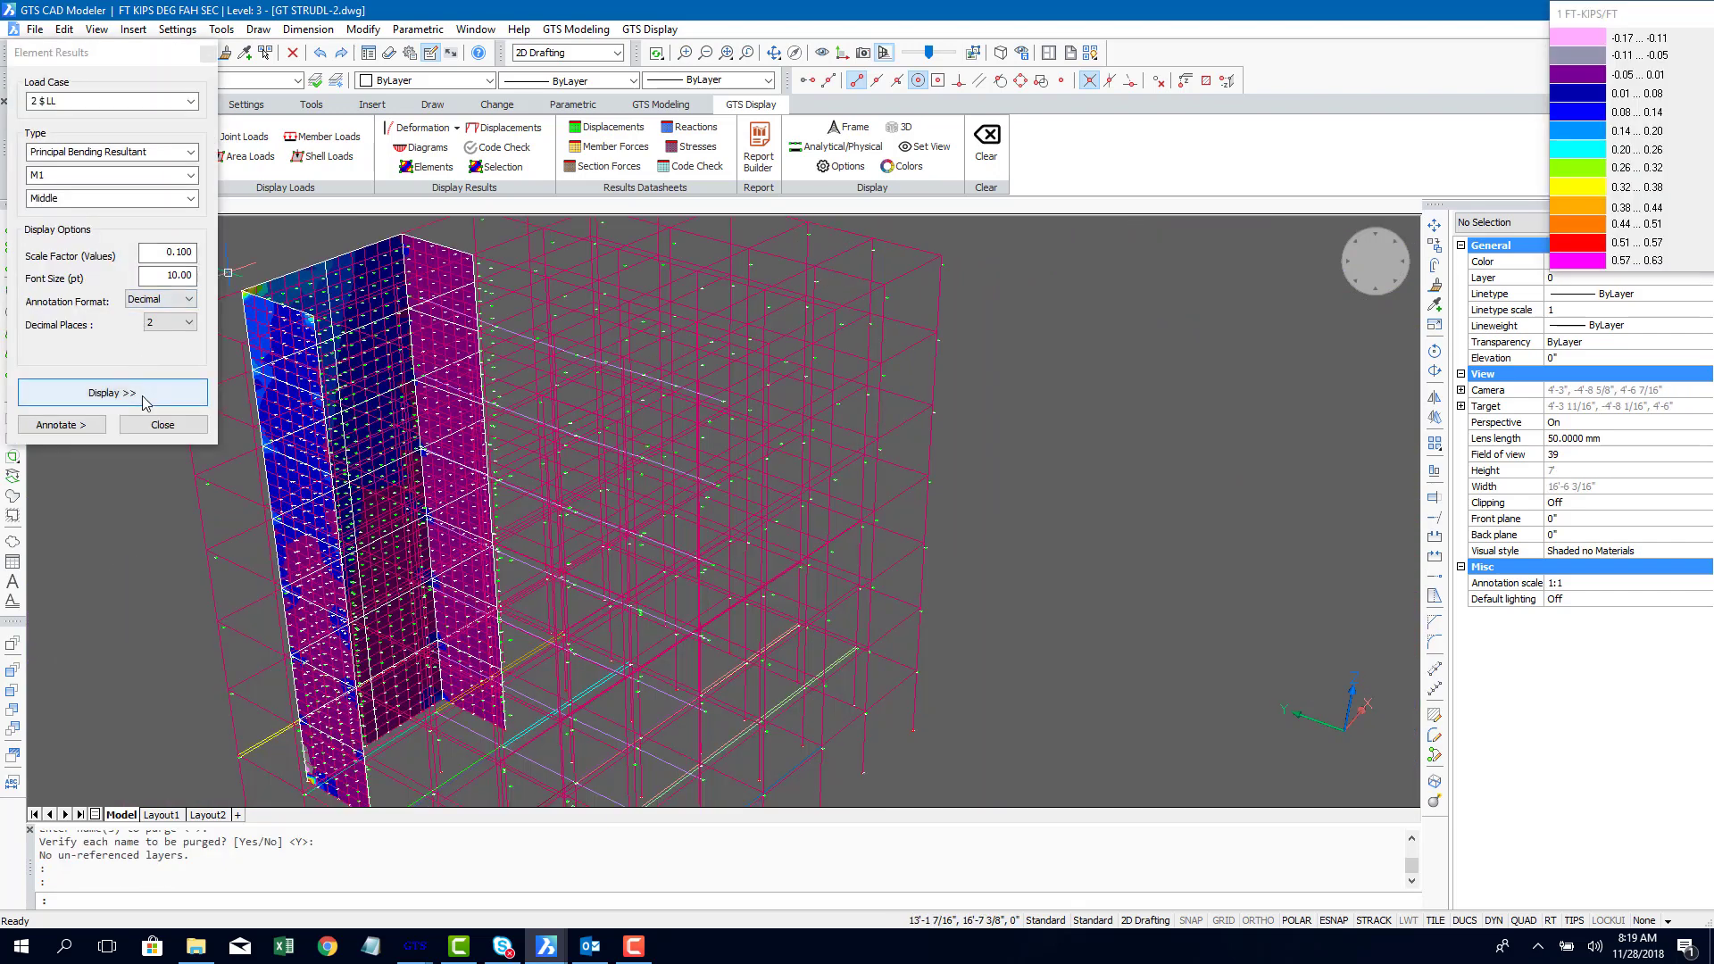
Display the shell walls' M1 principal bending resultant contours at the middle surface for load cases LL and WL
click(143, 397)
click(192, 102)
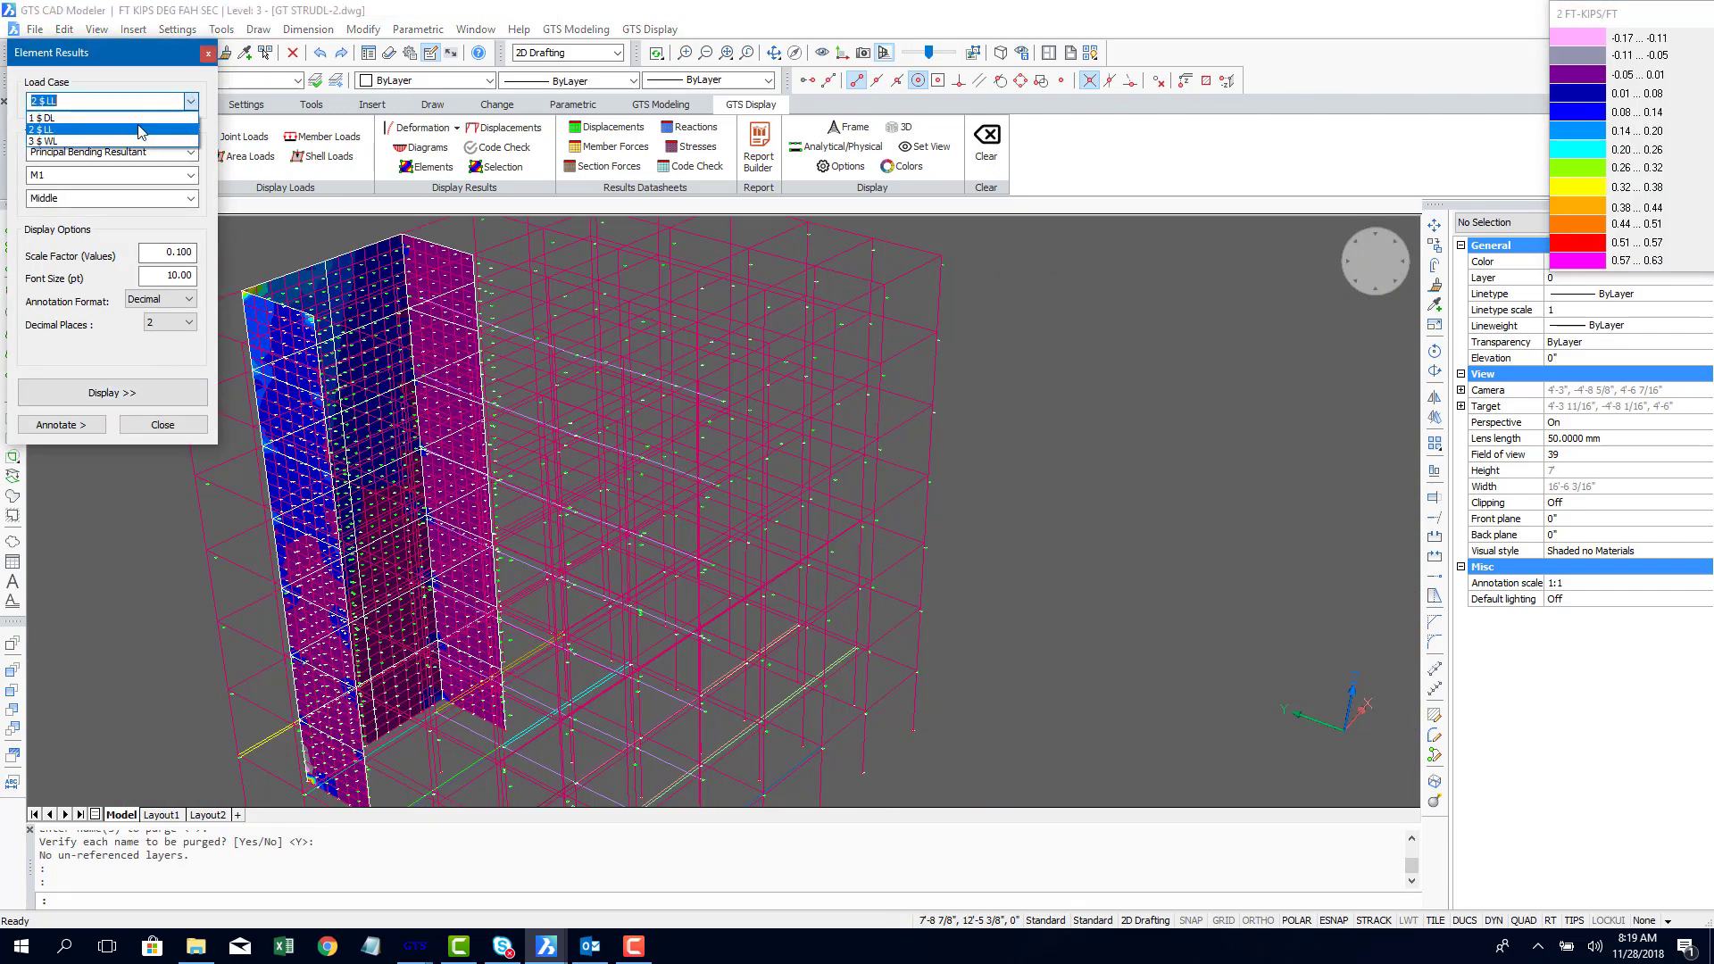
click(136, 141)
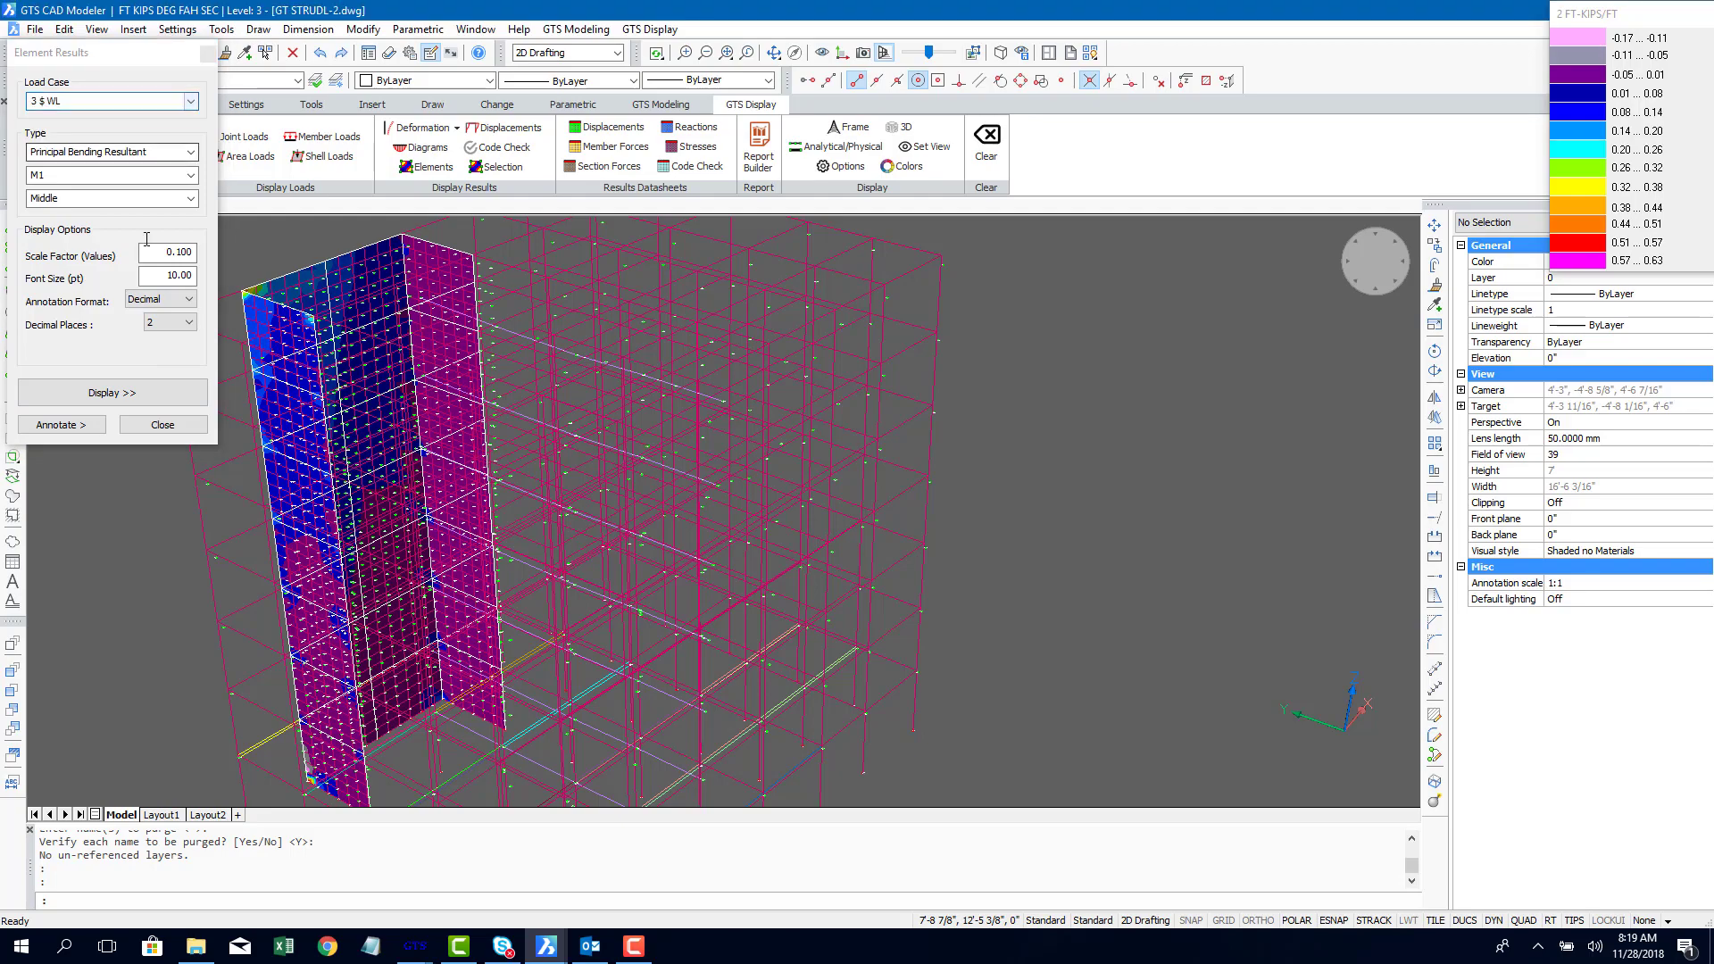
click(134, 392)
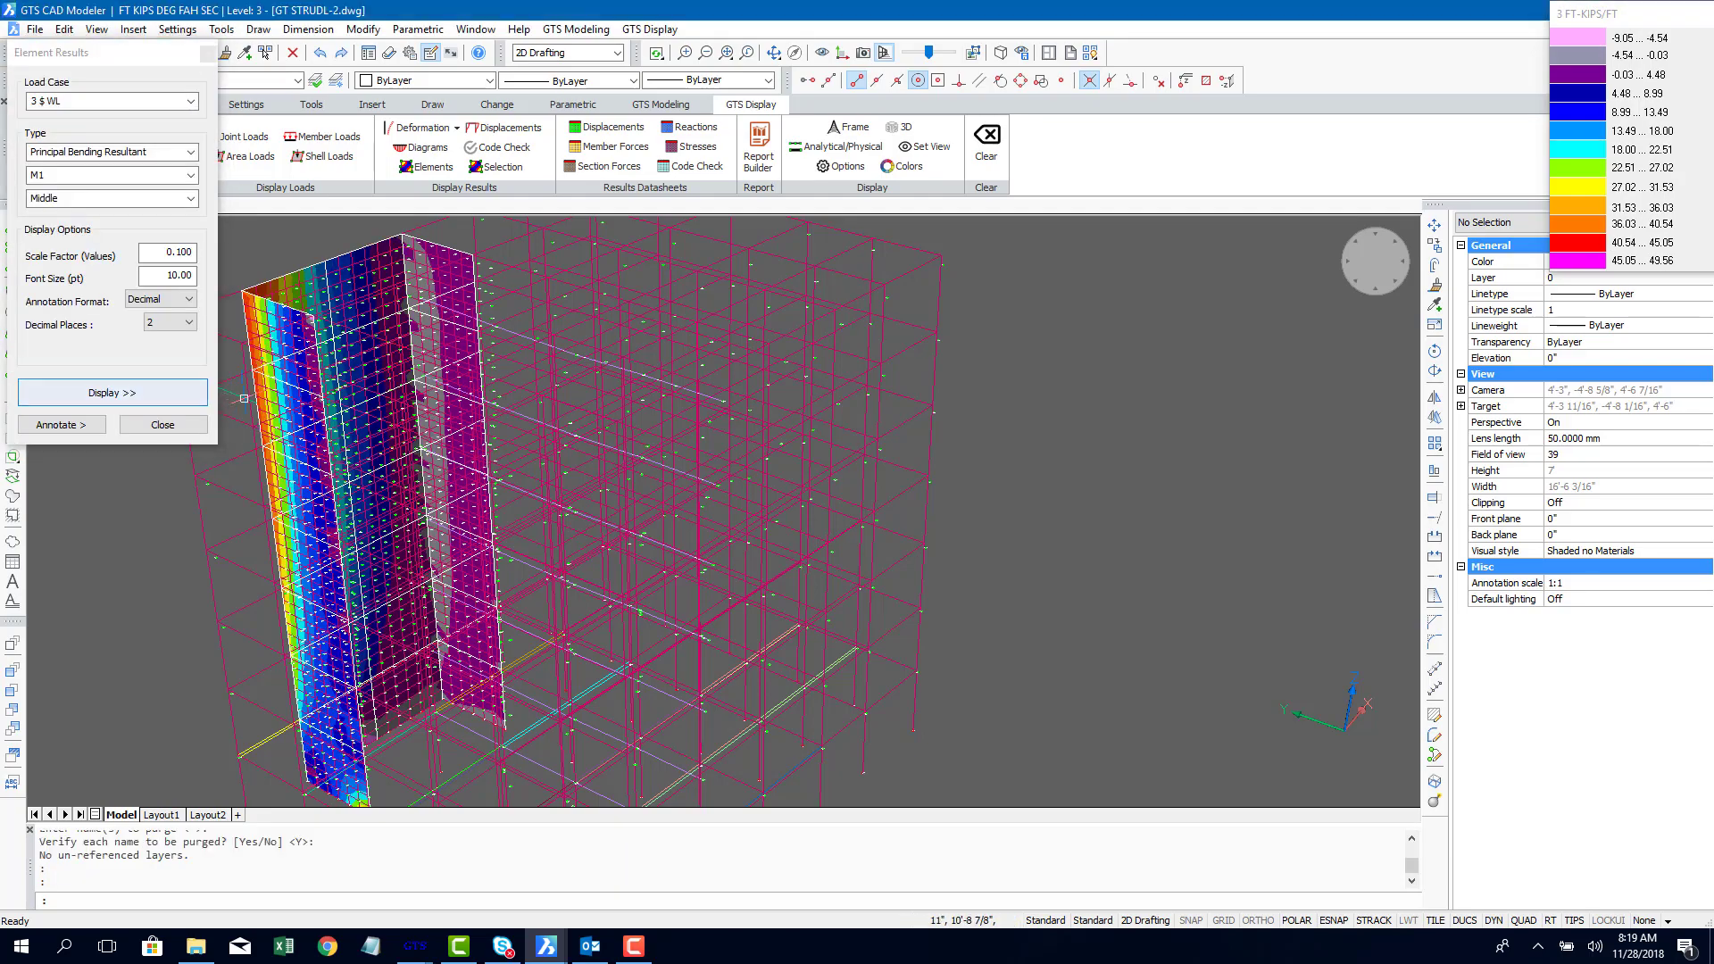
shift+middle_drag(345, 479, 866, 501)
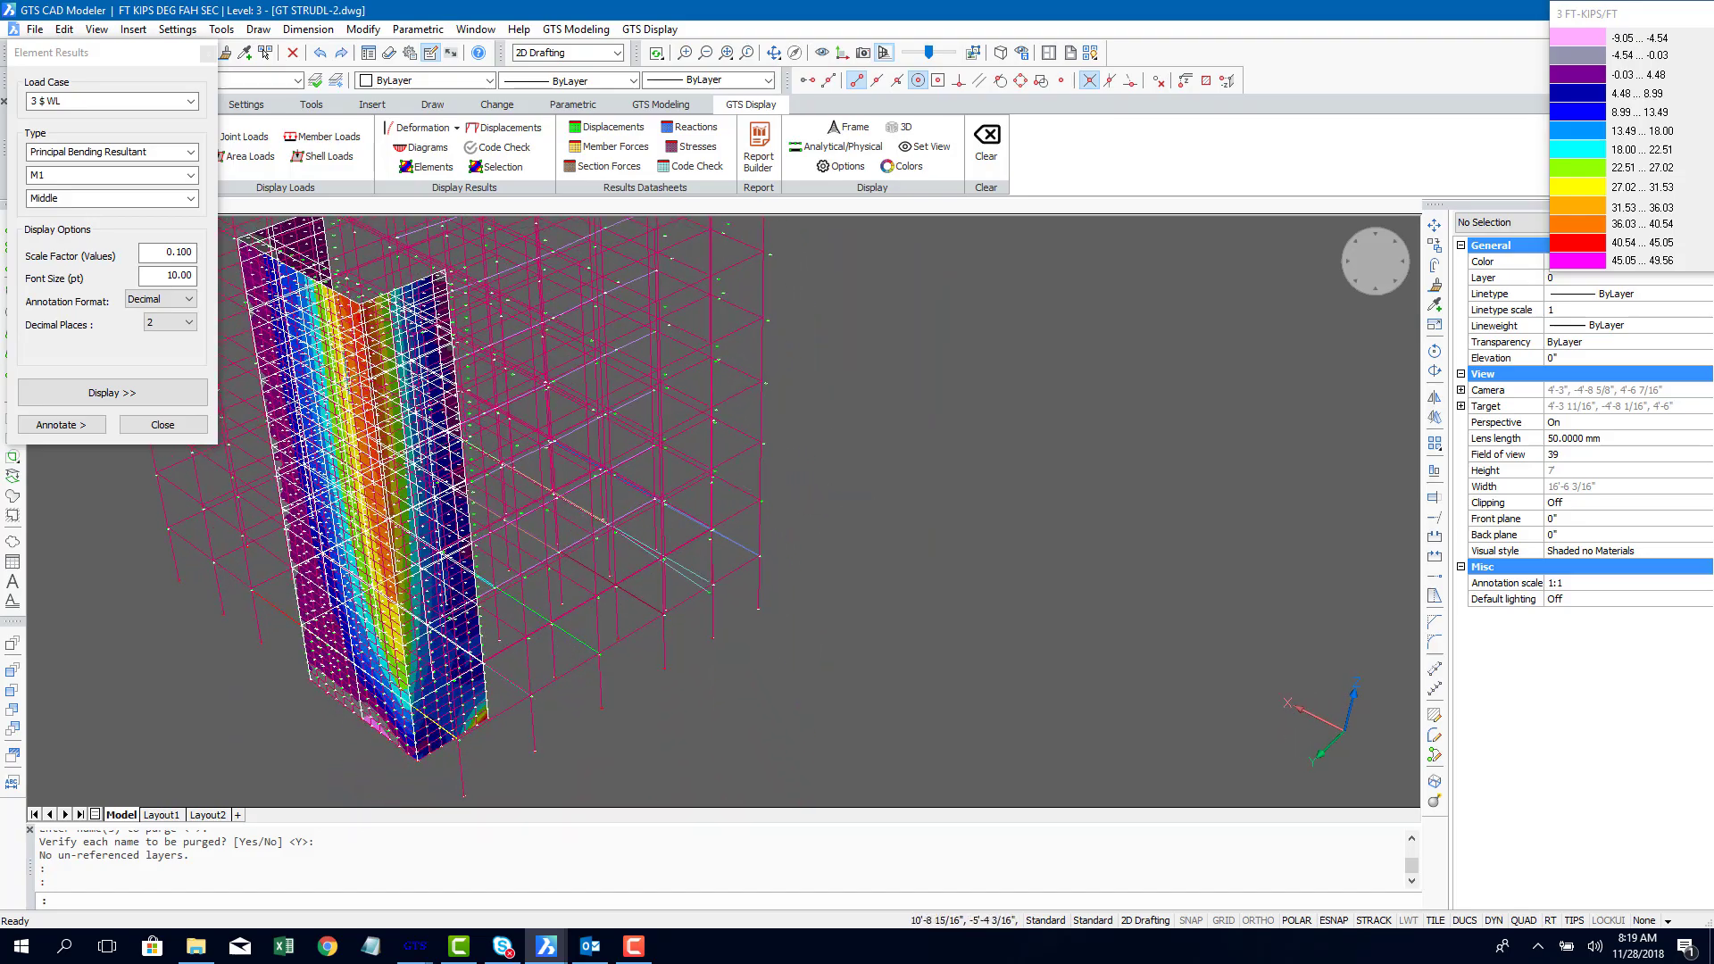